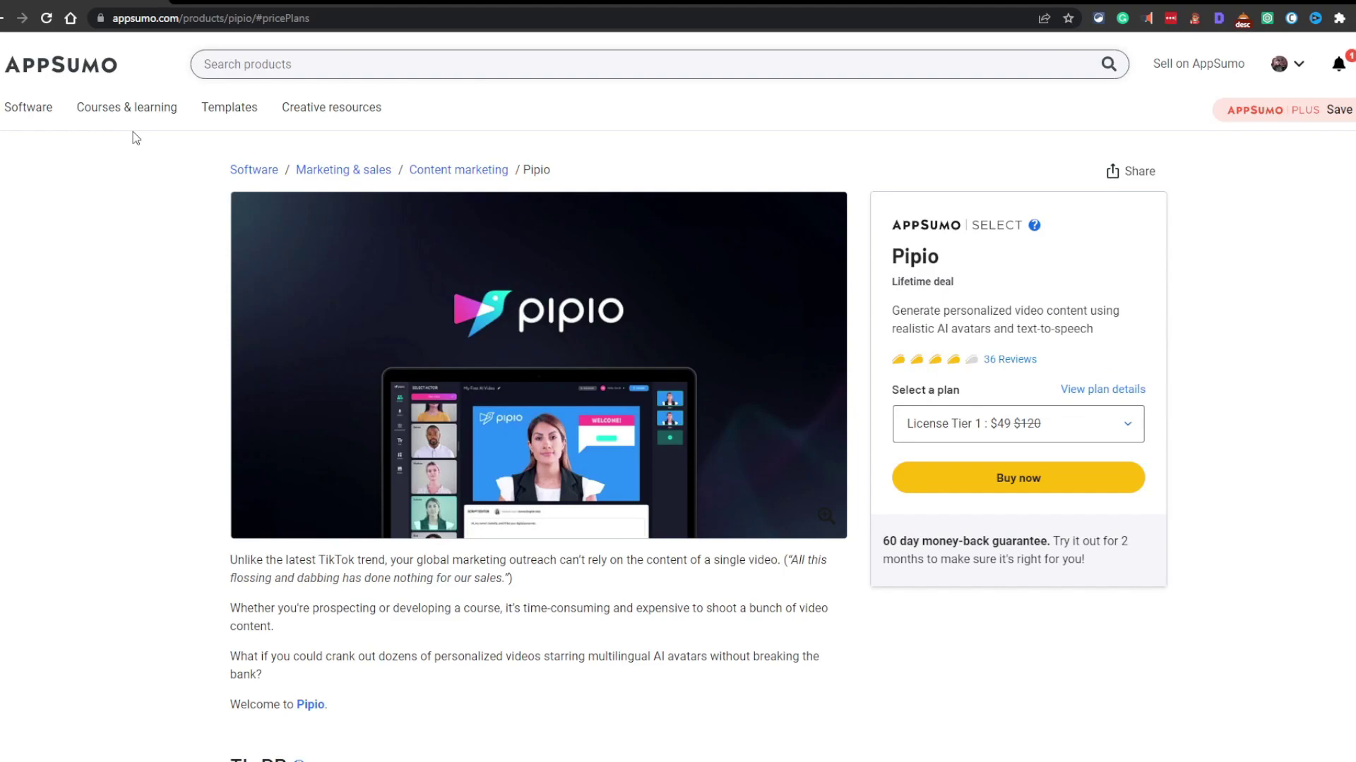
Step: Read the introduction, TL;DR and At-a-glance sections of the Pipio deal page on AppSumo
scroll(189, 412, down, 15)
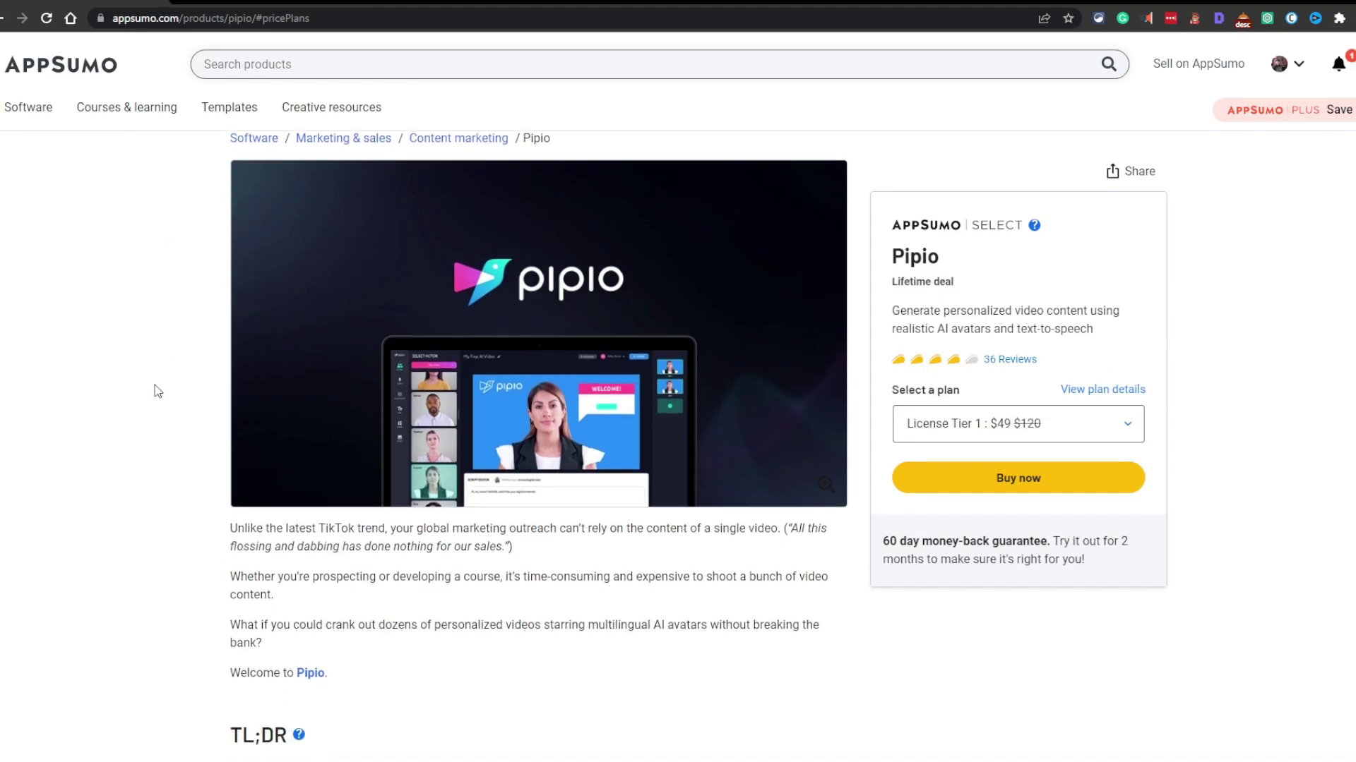
scroll(210, 413, down, 20)
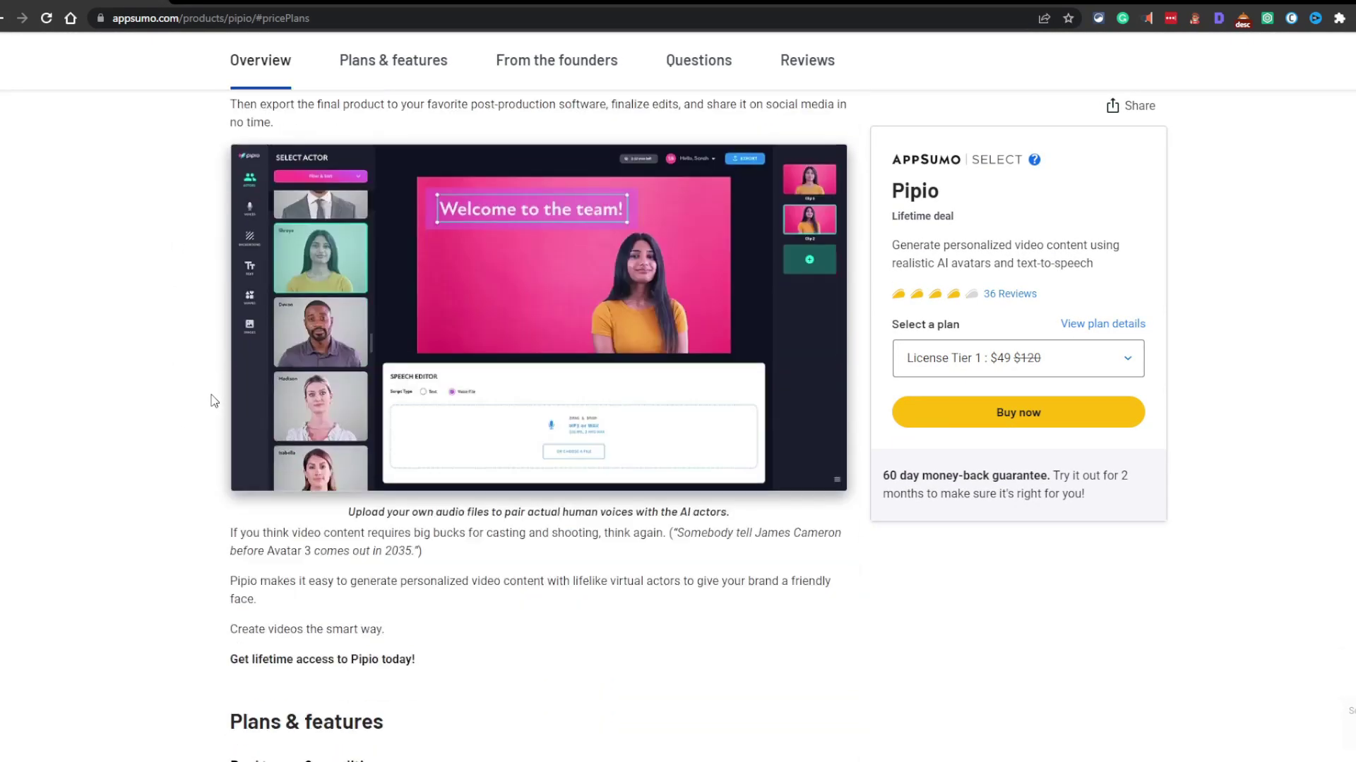
scroll(227, 365, up, 20)
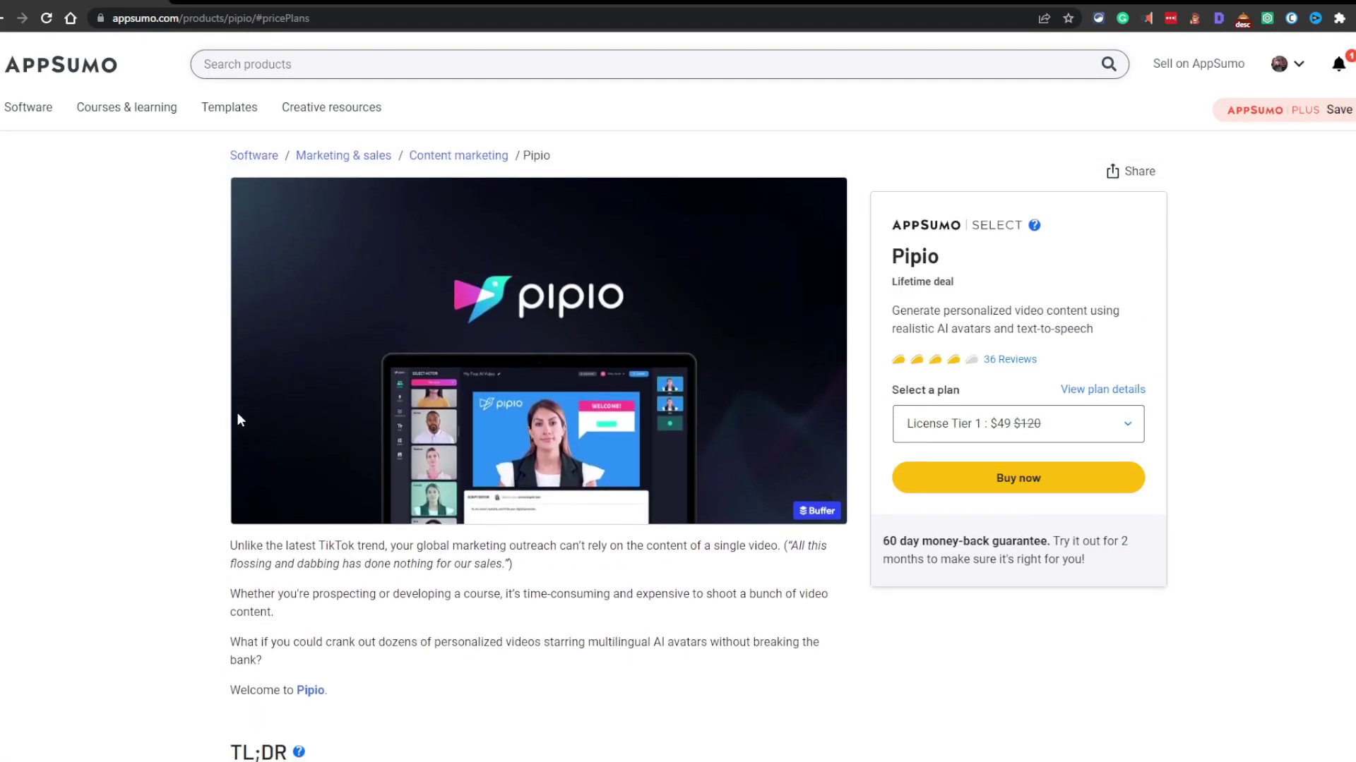
scroll(238, 412, down, 2)
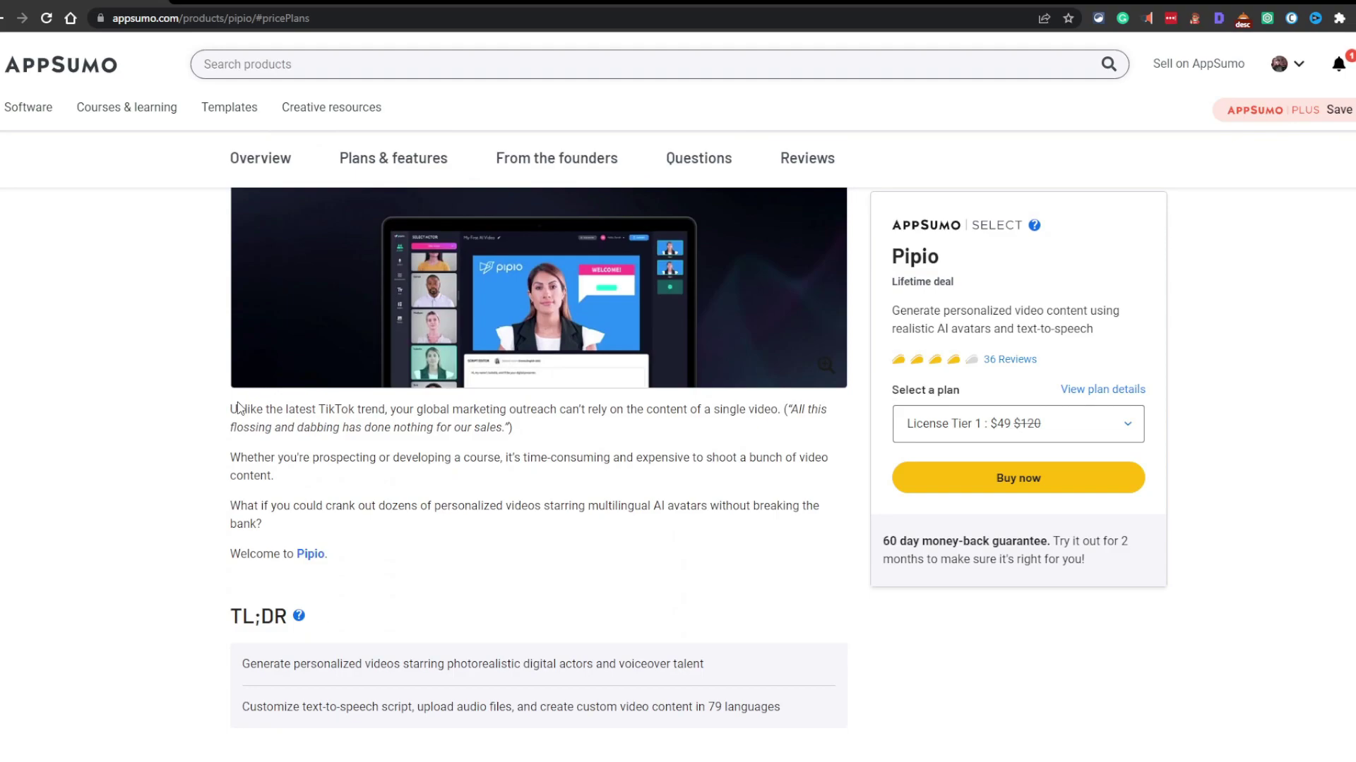
scroll(240, 408, down, 1)
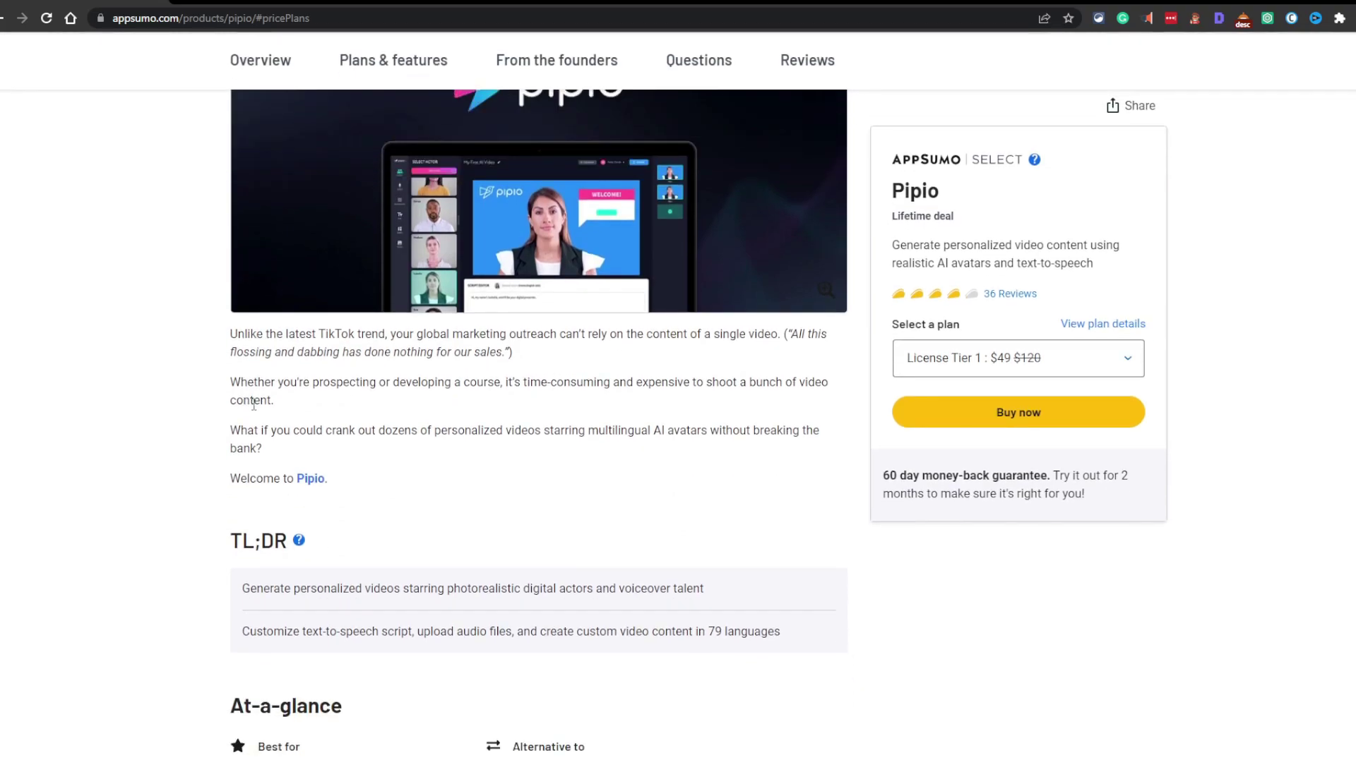
scroll(262, 383, down, 2)
scroll(270, 378, up, 2)
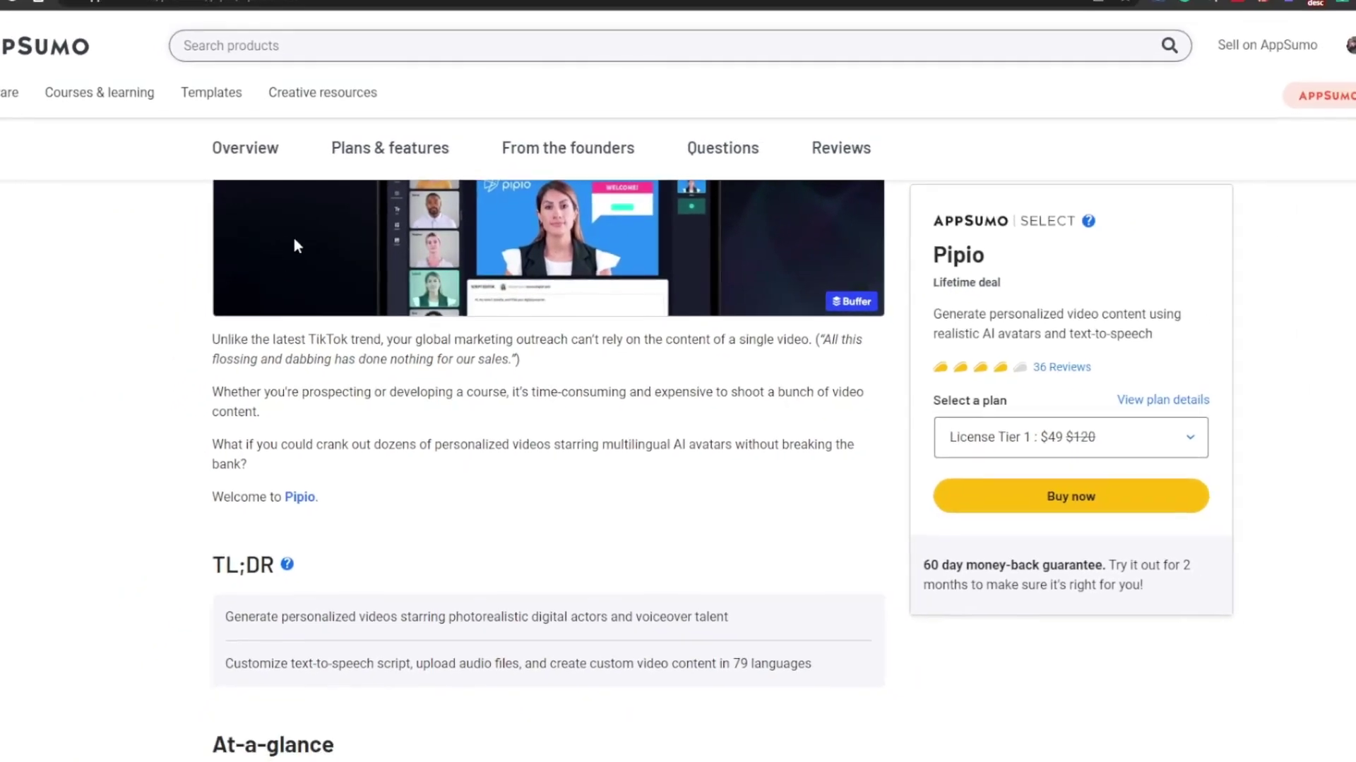
scroll(308, 243, down, 3)
scroll(302, 279, down, 5)
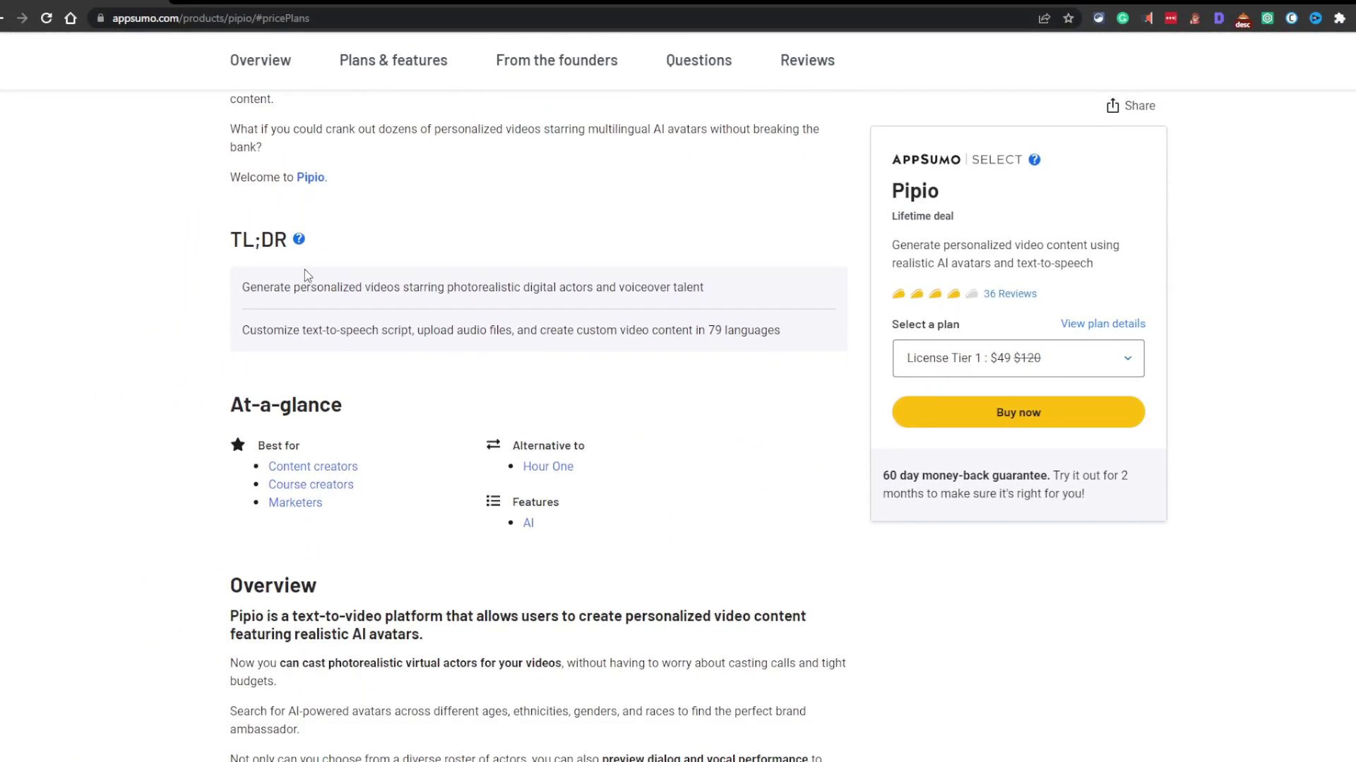
scroll(319, 247, down, 1)
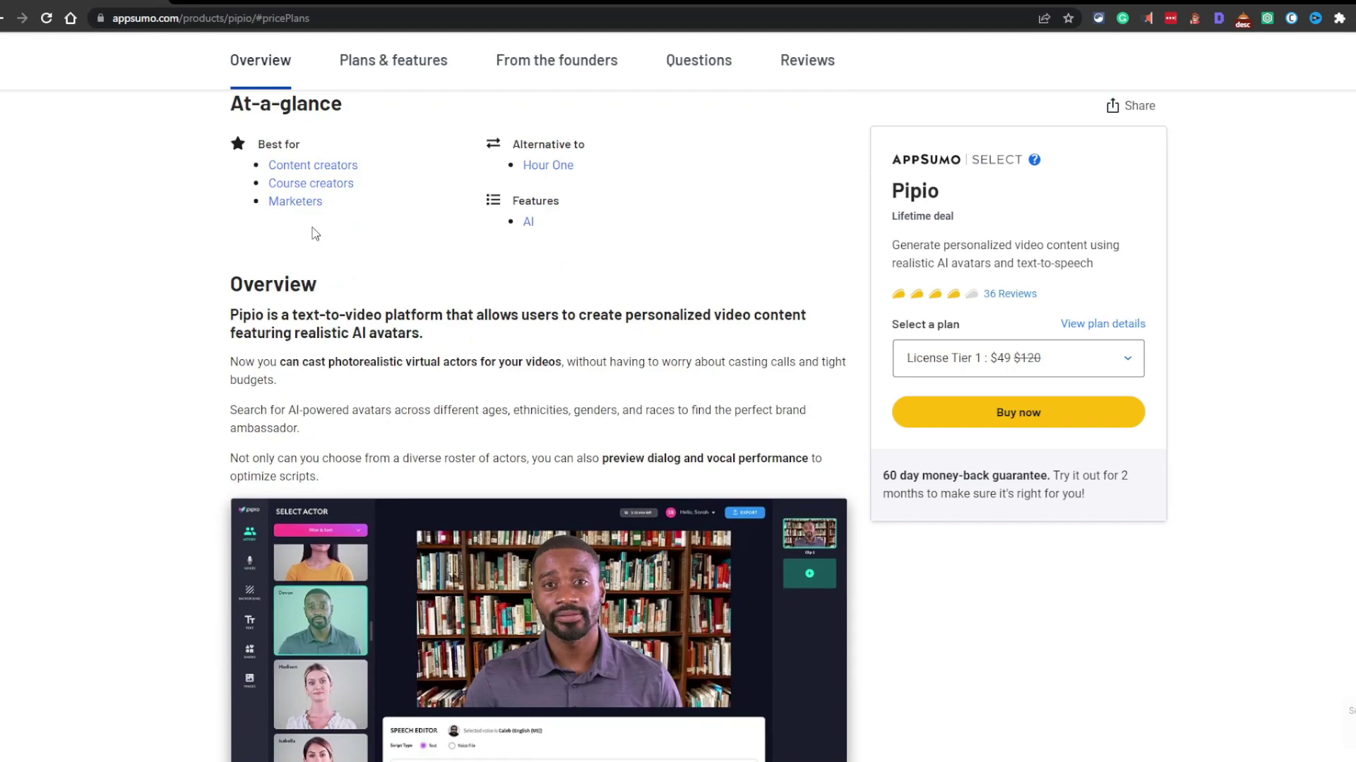
Step: Browse the Pipio editor screenshots in the deal's image gallery and close the gallery
click(590, 611)
click(595, 614)
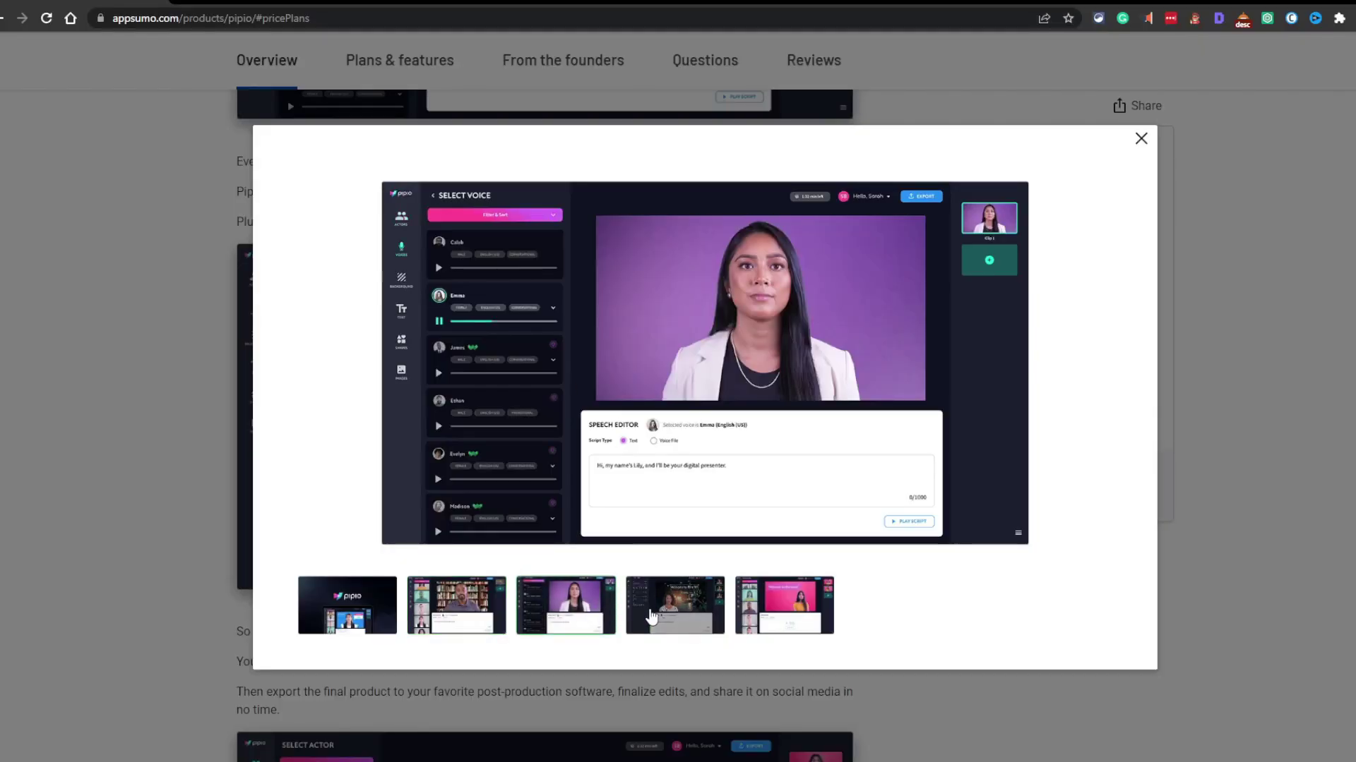
click(689, 621)
click(783, 613)
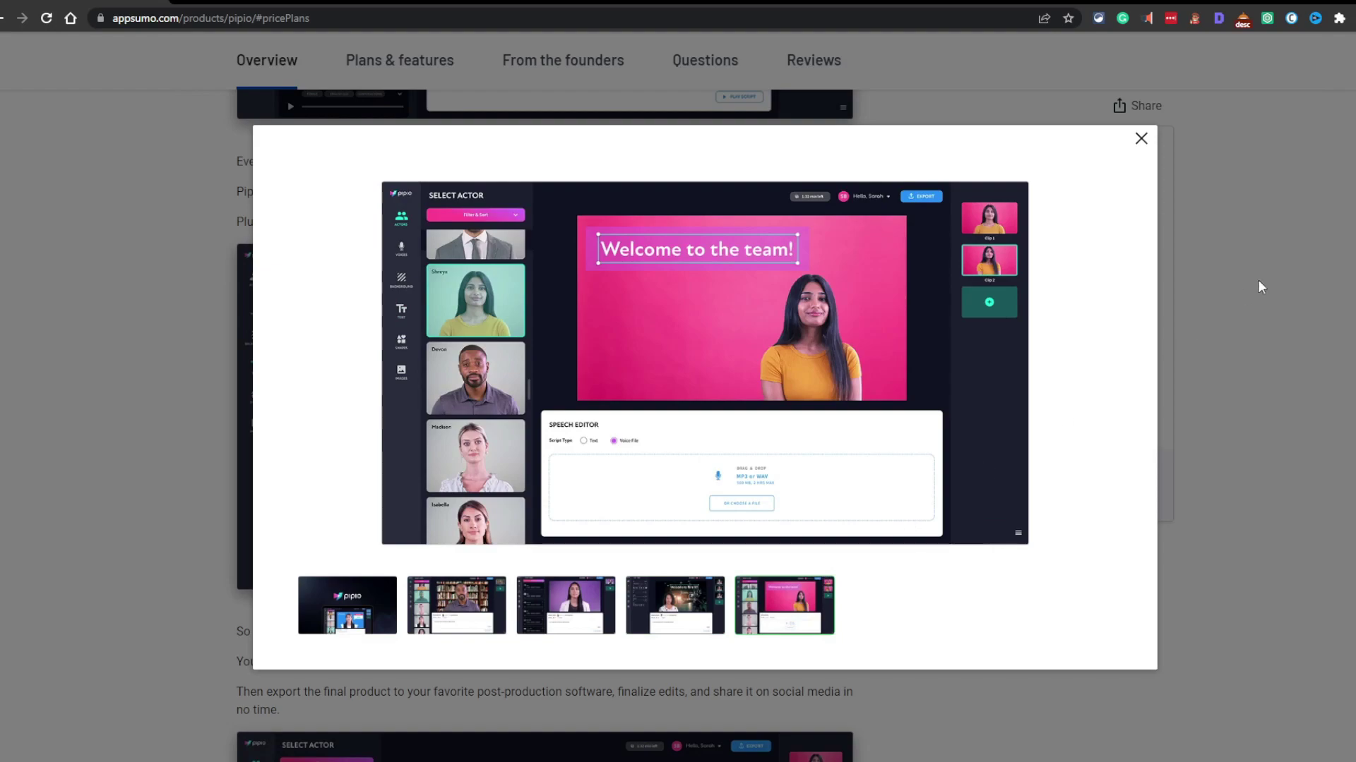
click(1141, 139)
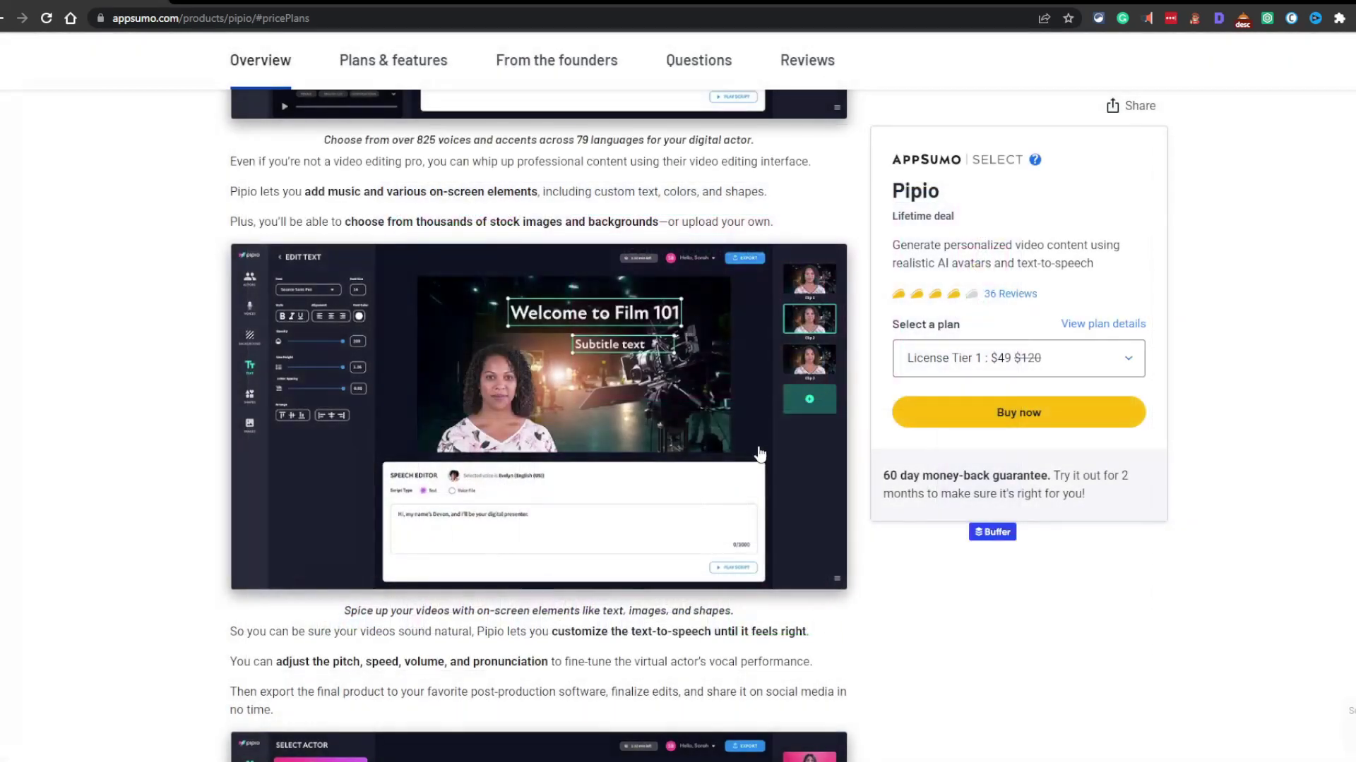
Step: View the deal's Plans & features section, and open the pricing page on the Pipio website
scroll(760, 454, down, 10)
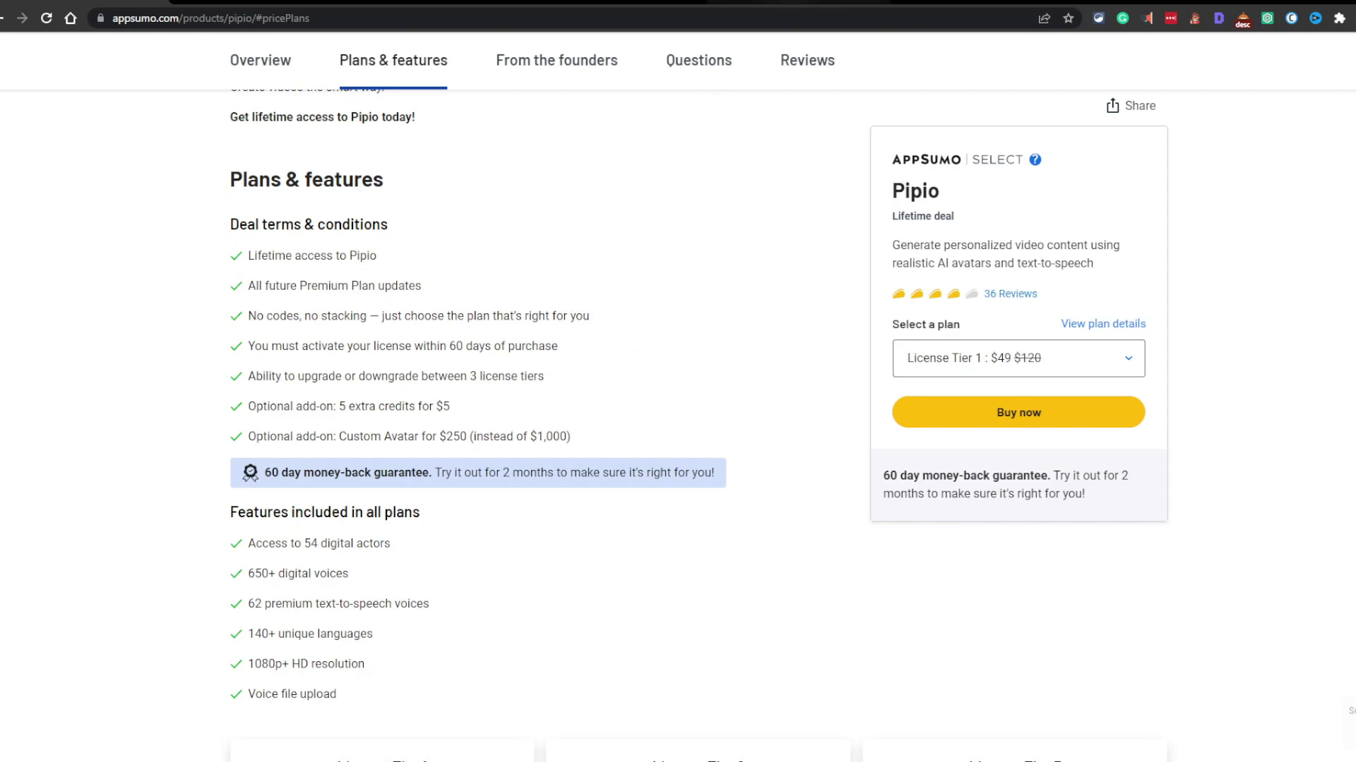
click(582, 2)
scroll(911, 282, up, 1)
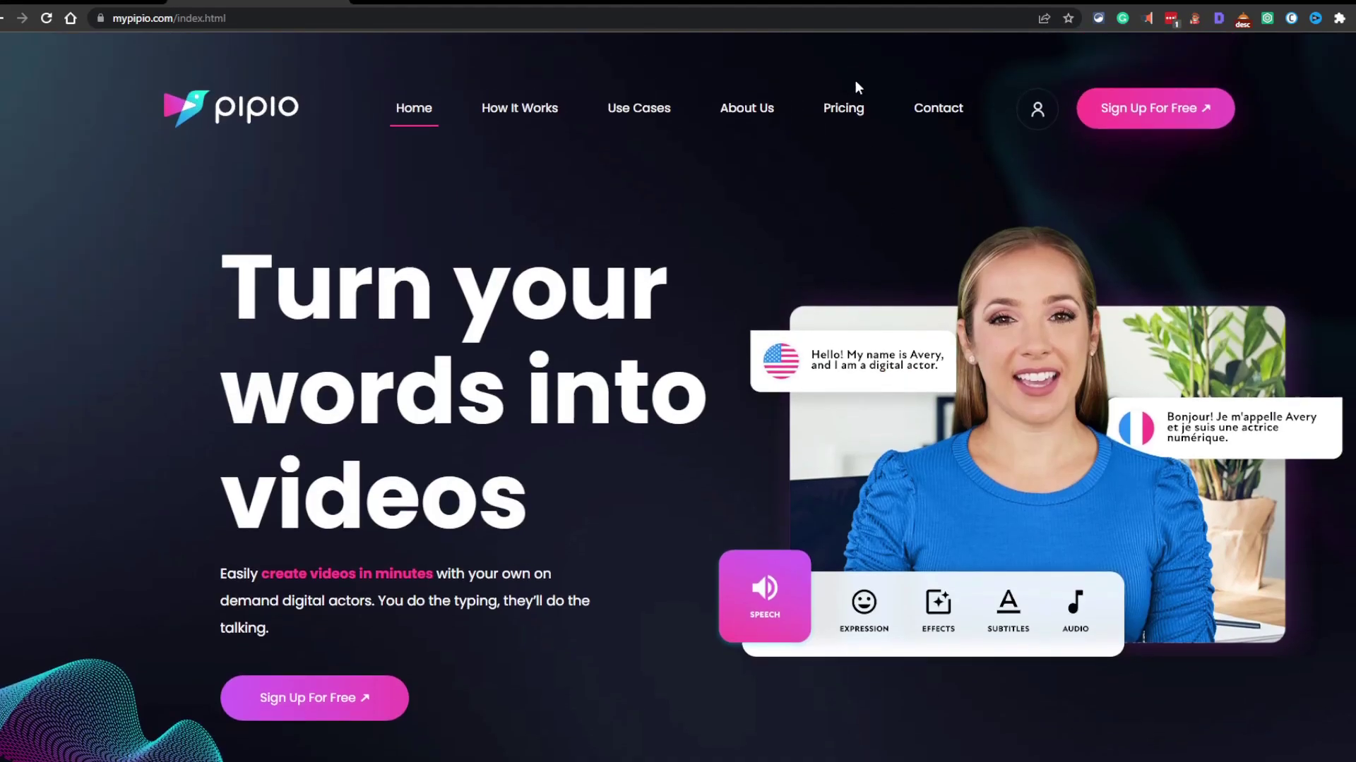
click(843, 107)
scroll(812, 472, down, 5)
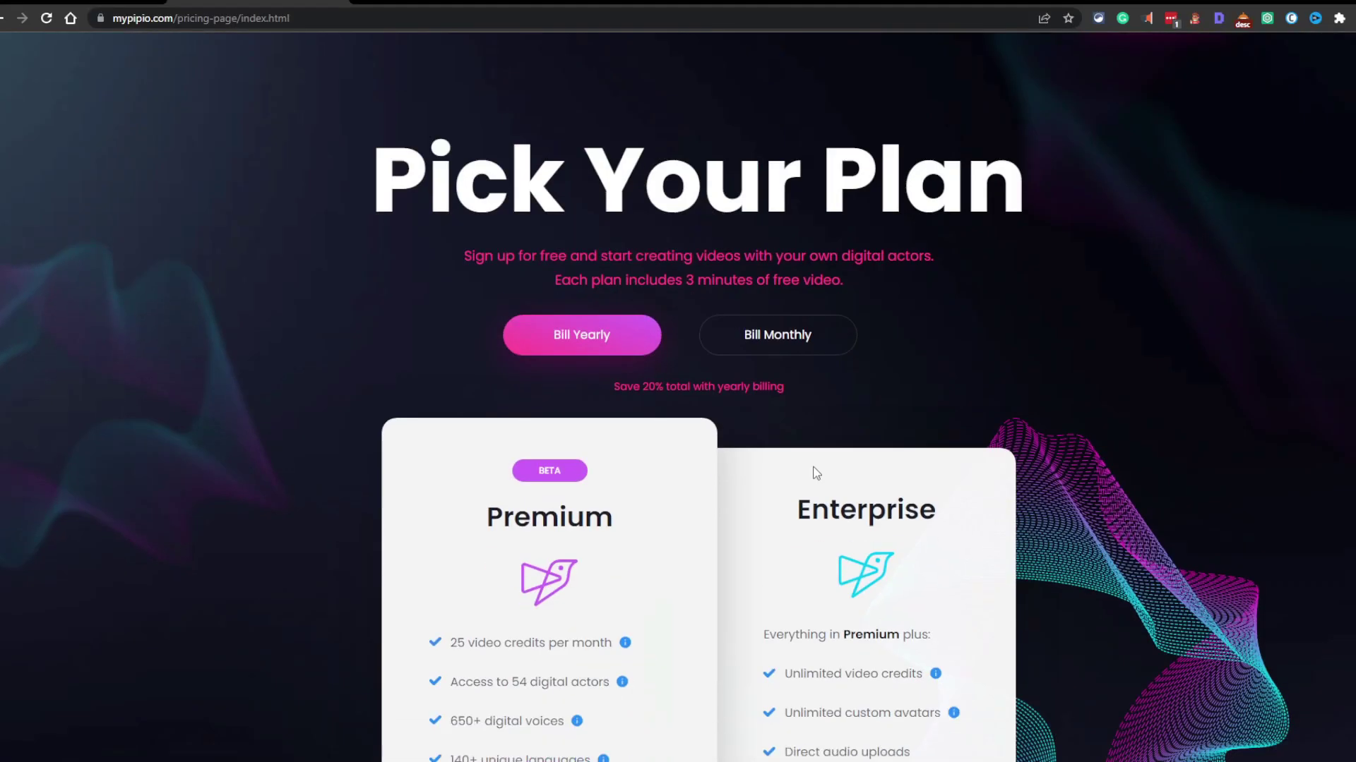
Step: Compare AppSumo's three Pipio license tiers with the Premium plan on Pipio's own pricing page
click(96, 4)
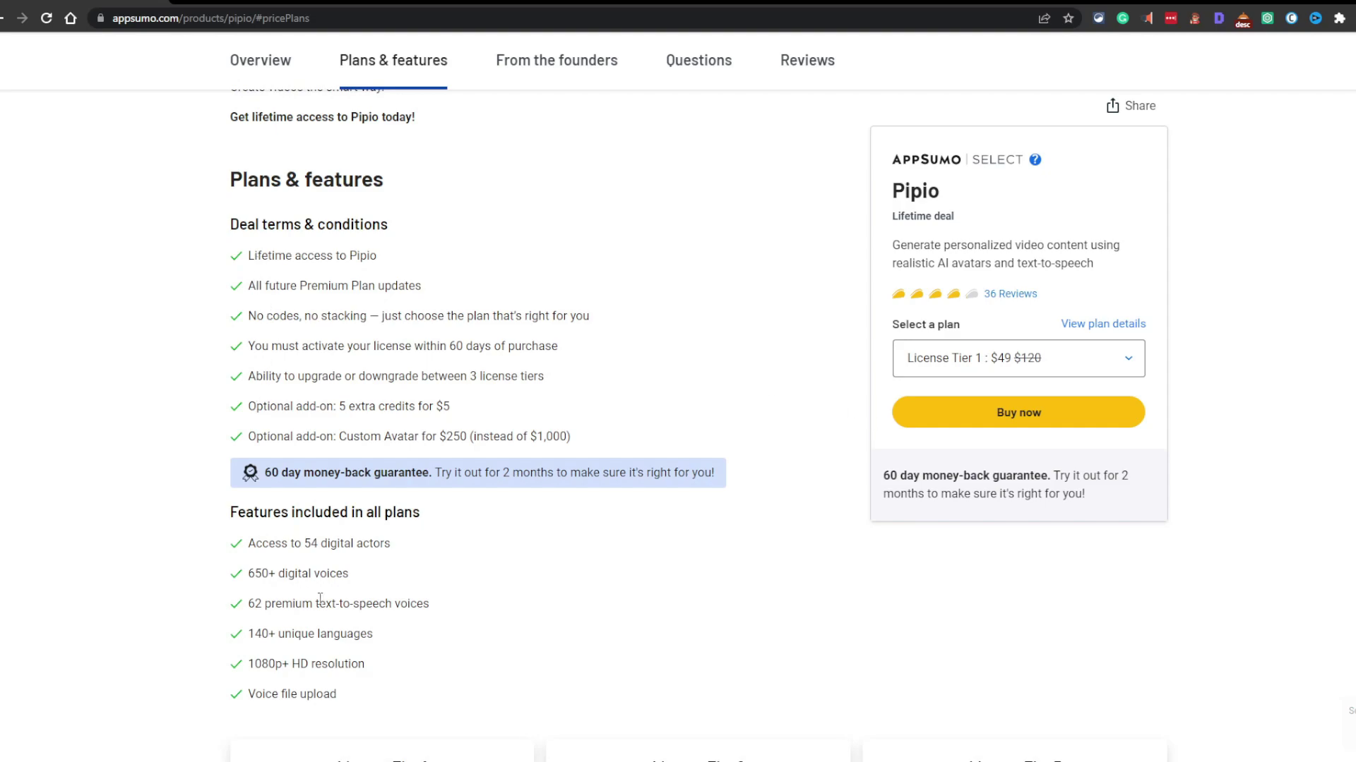
scroll(427, 523, down, 6)
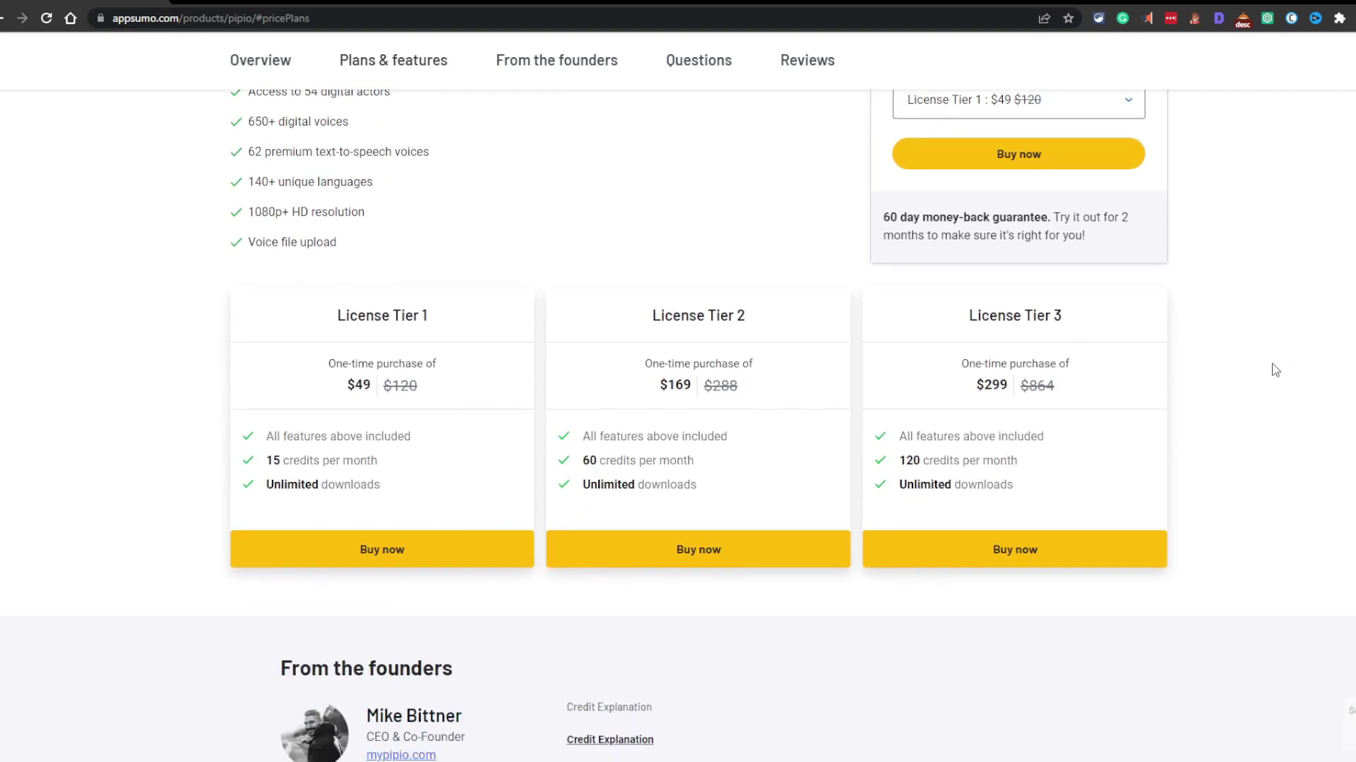
click(317, 2)
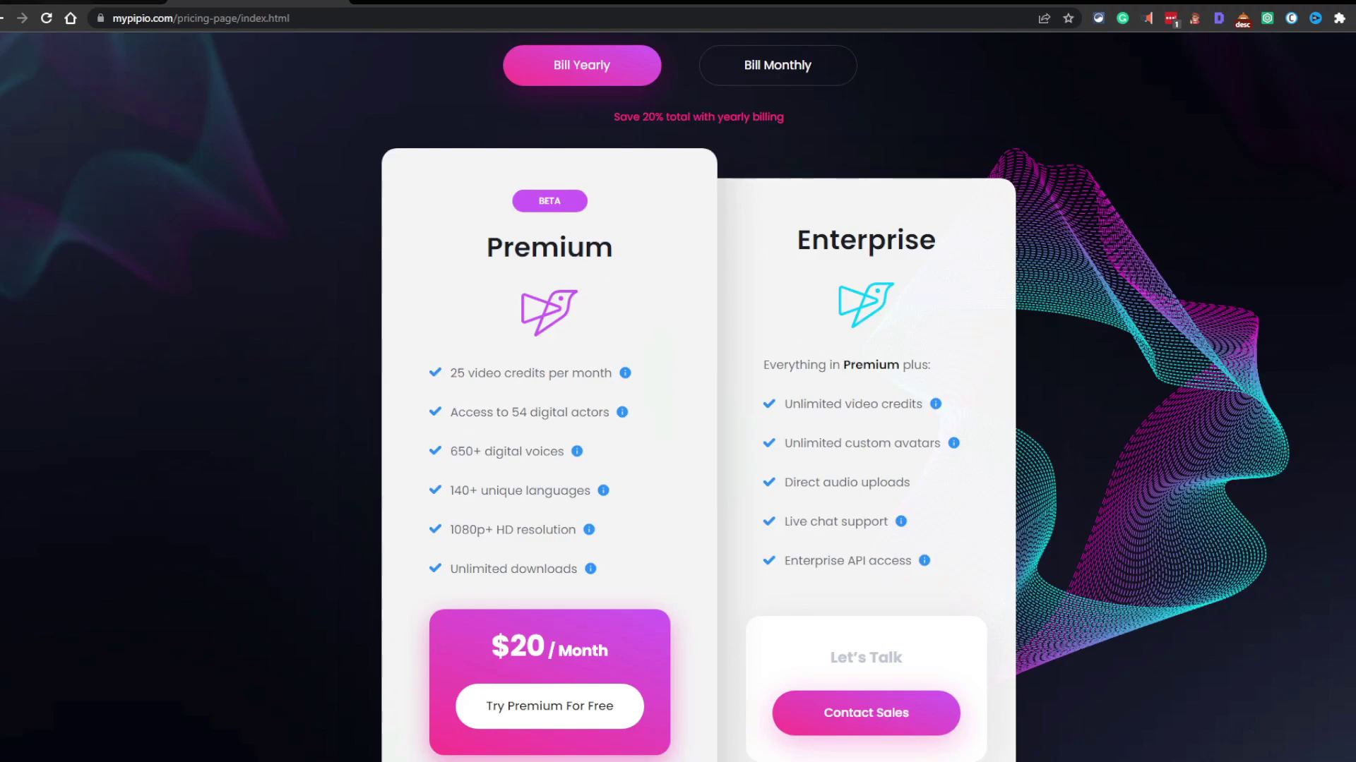
click(53, 2)
Step: Highlight the digital actors and digital voices entries in the list of features included in all plans
scroll(502, 455, up, 6)
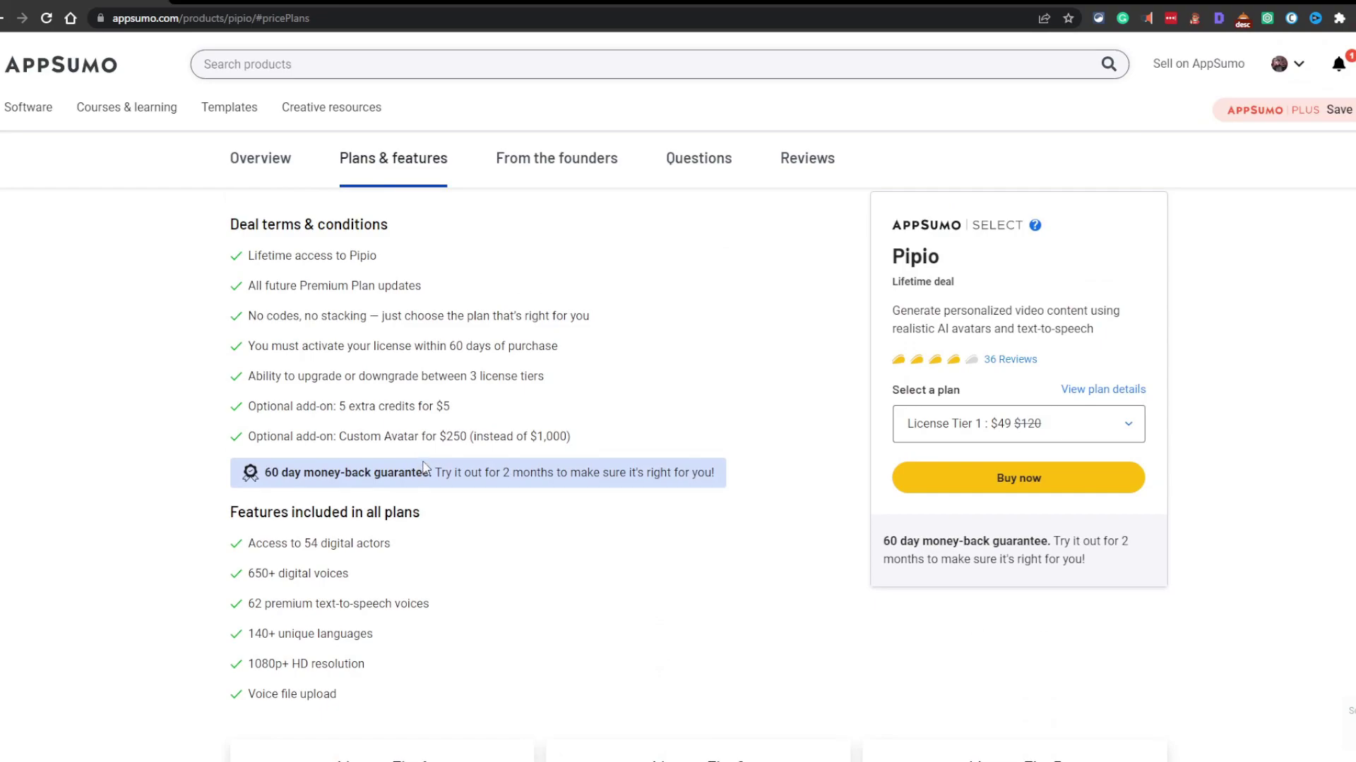
scroll(613, 342, down, 2)
drag(392, 397, 250, 396)
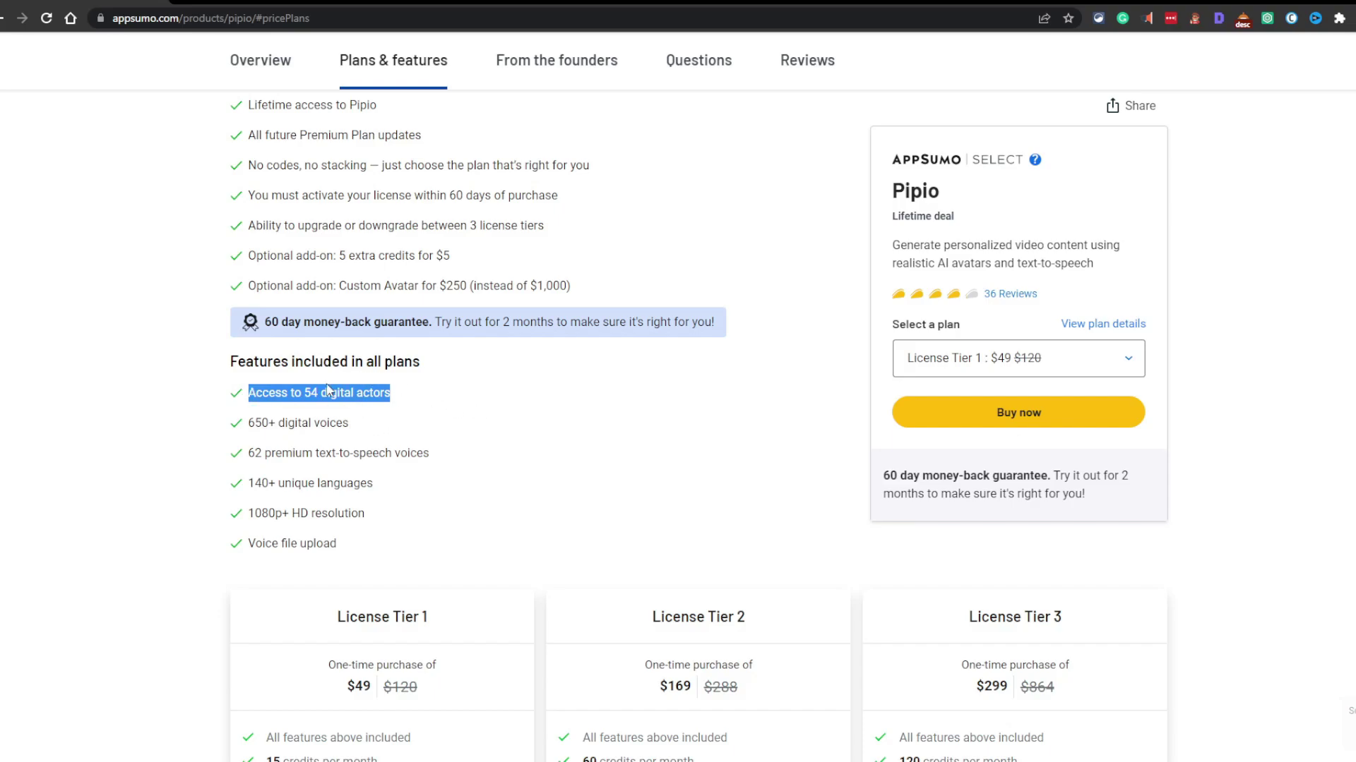
drag(356, 424, 255, 424)
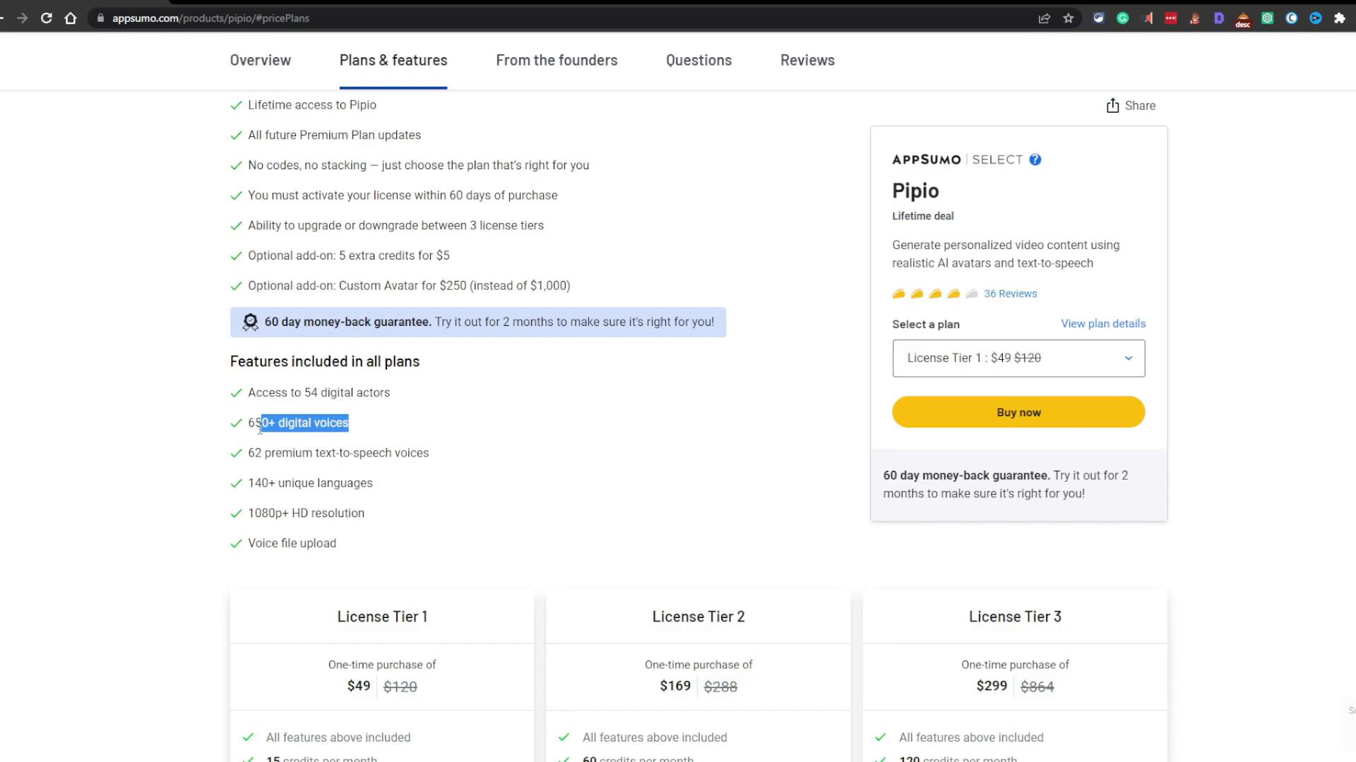
click(288, 428)
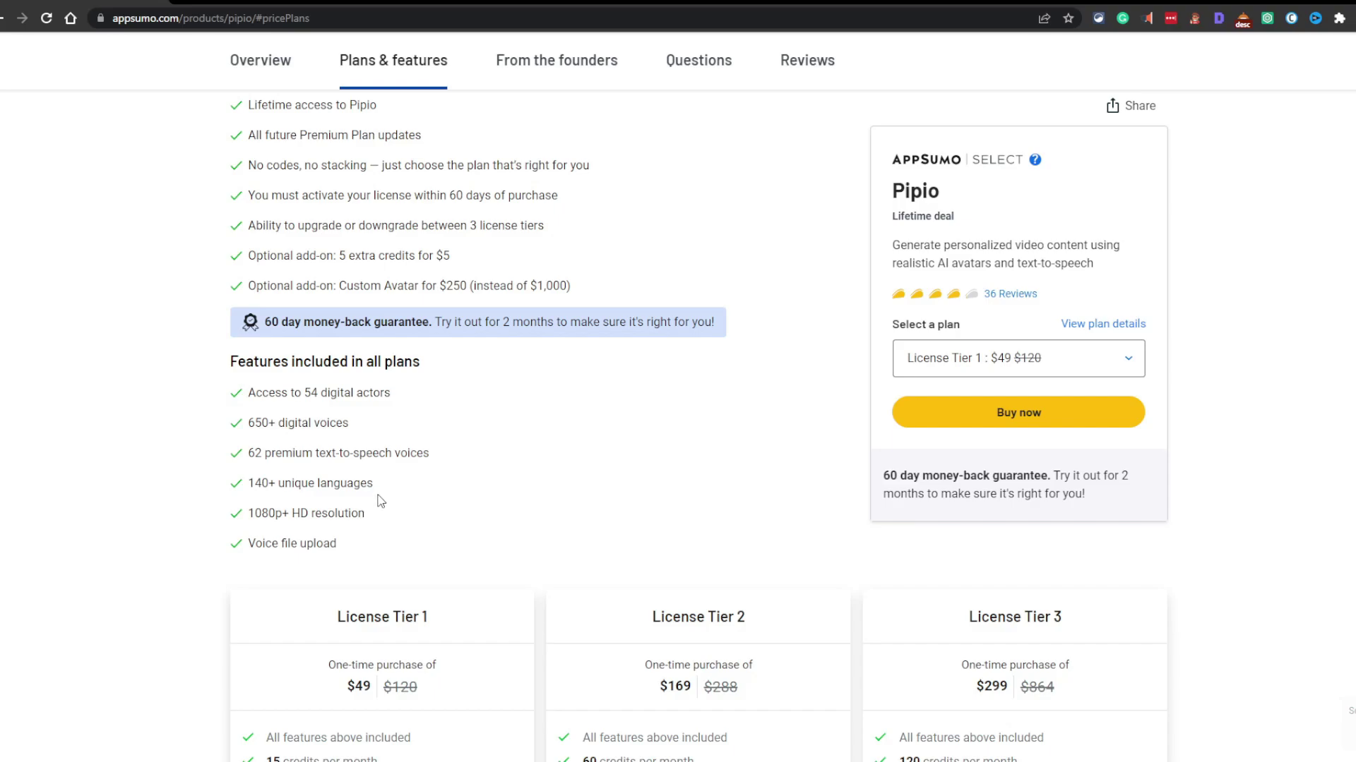
Step: Review the deal terms, the included features and the three license tiers on the AppSumo page
scroll(380, 487, down, 1)
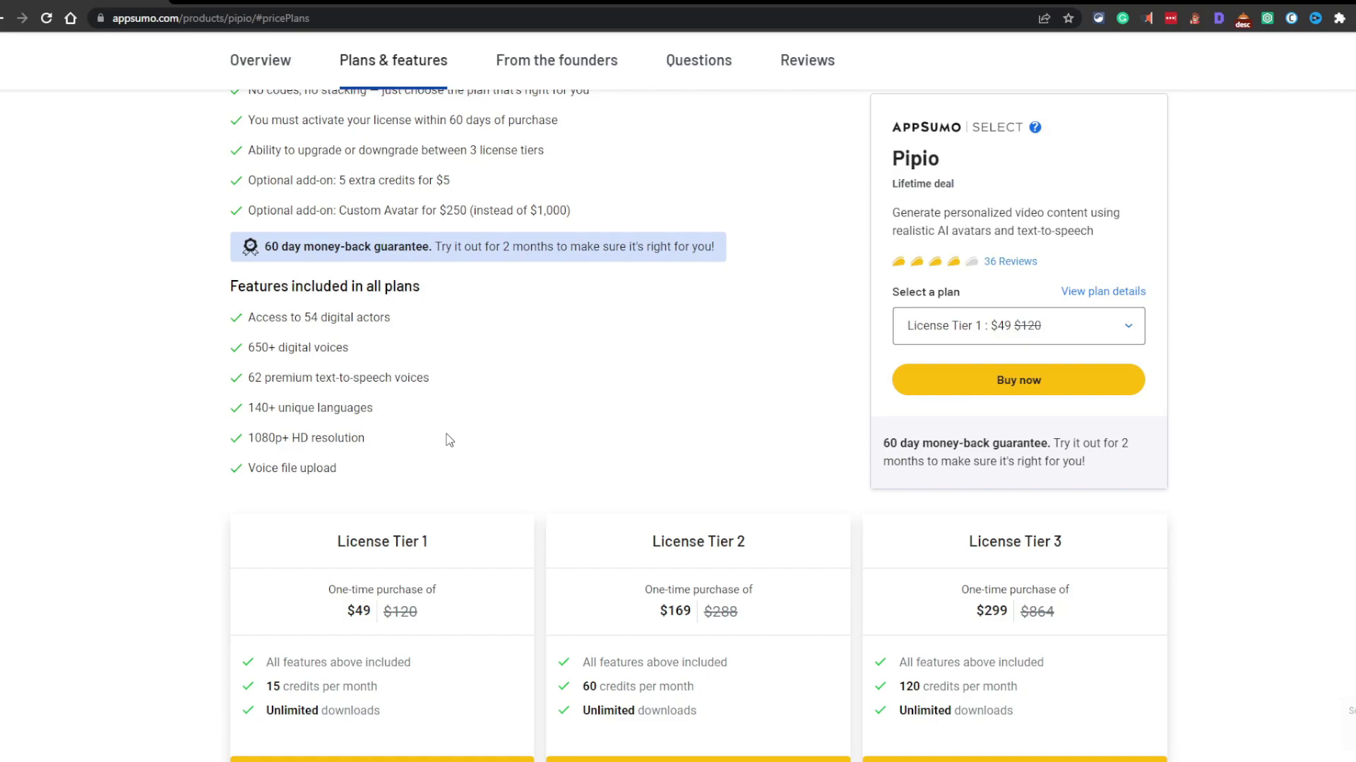
scroll(449, 452, up, 10)
scroll(719, 588, down, 7)
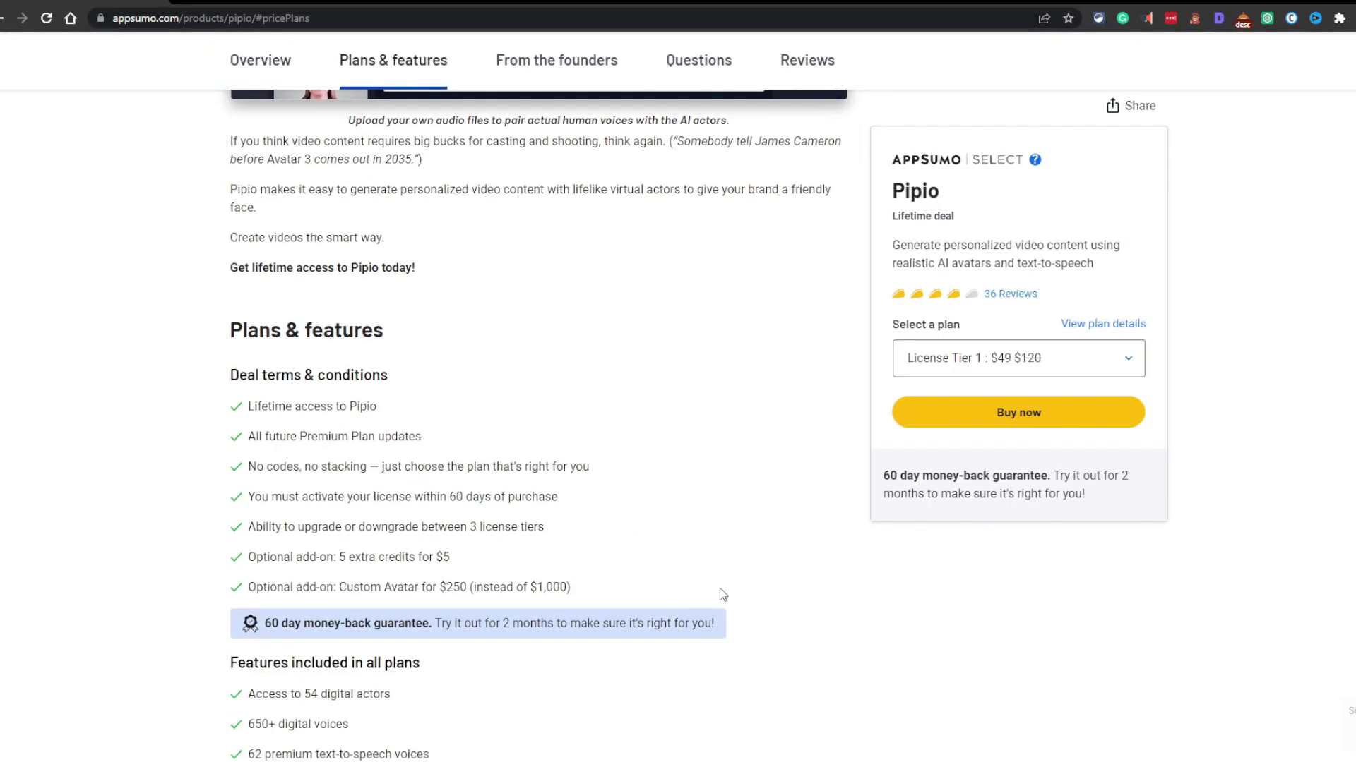
scroll(721, 593, down, 6)
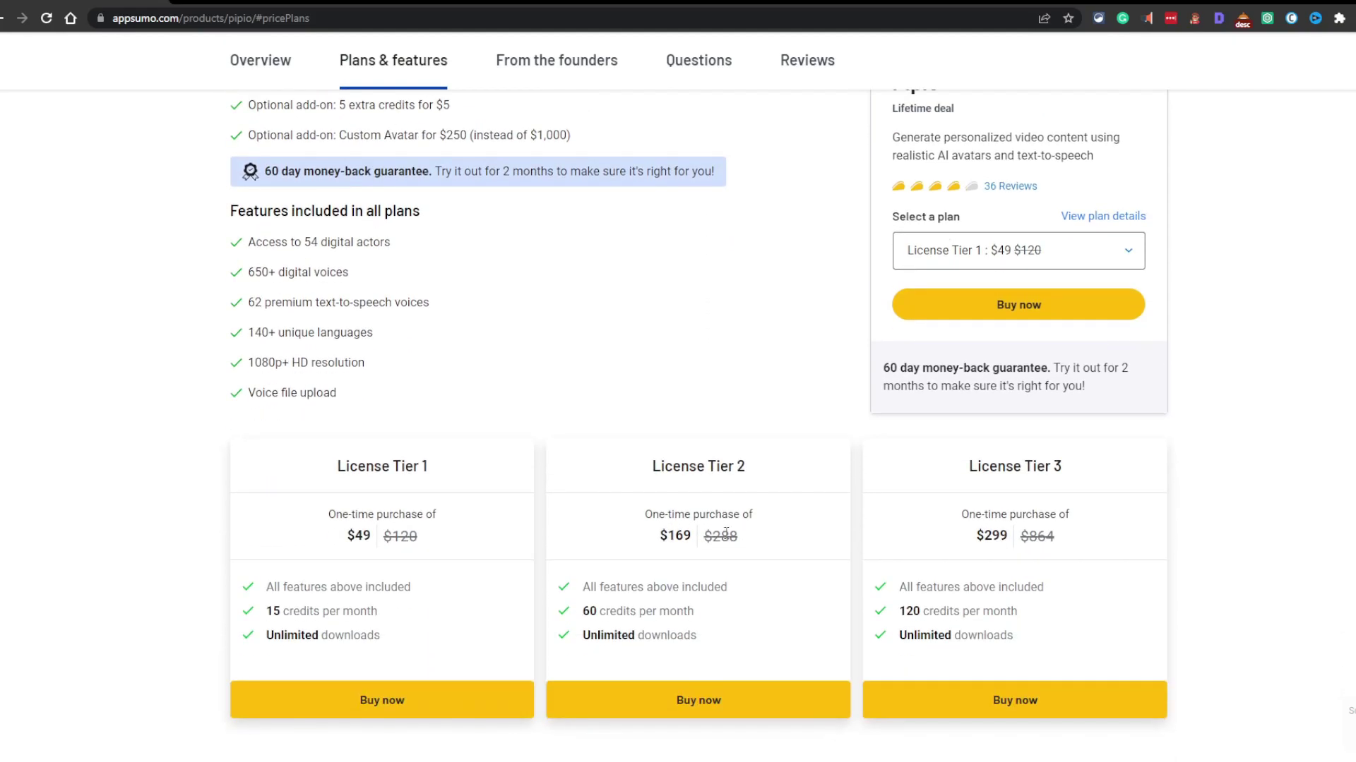
scroll(281, 252, up, 5)
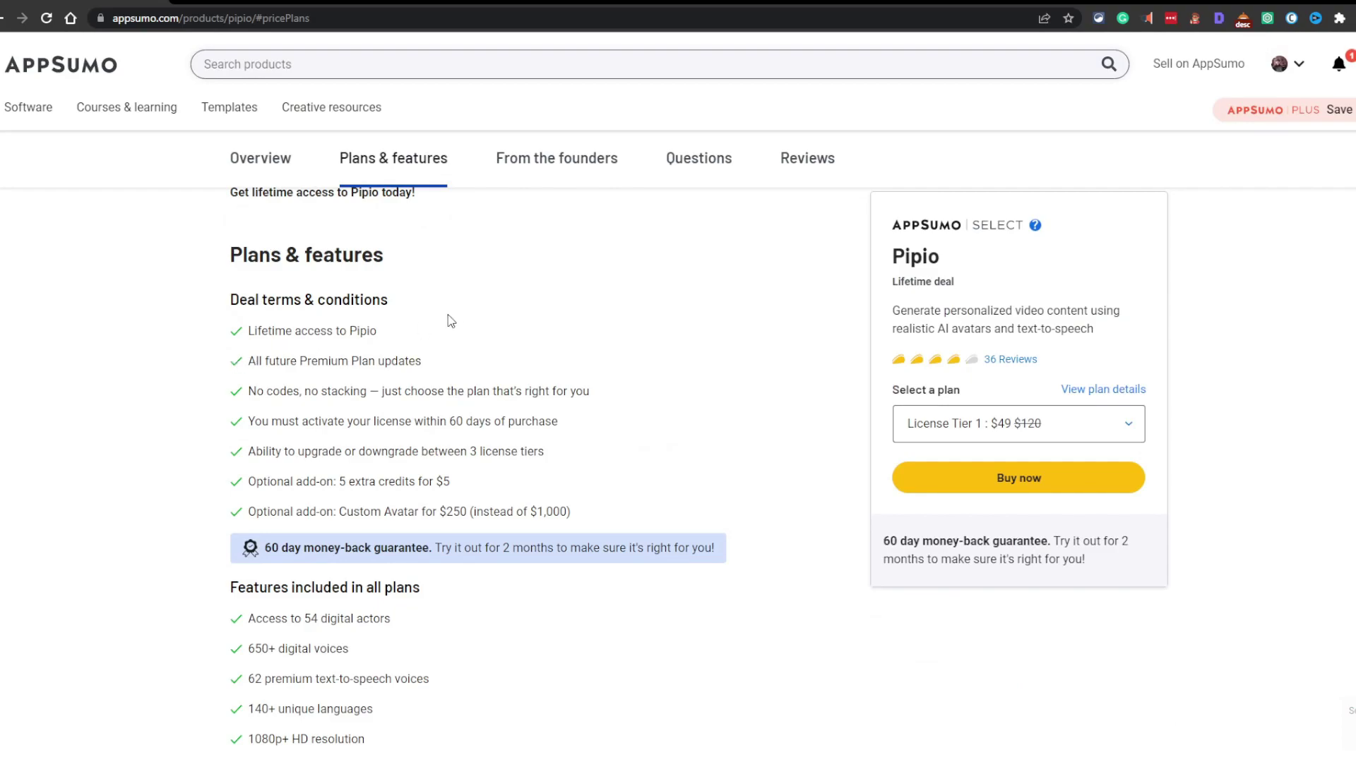
scroll(445, 319, down, 3)
scroll(445, 319, down, 3)
scroll(459, 325, up, 4)
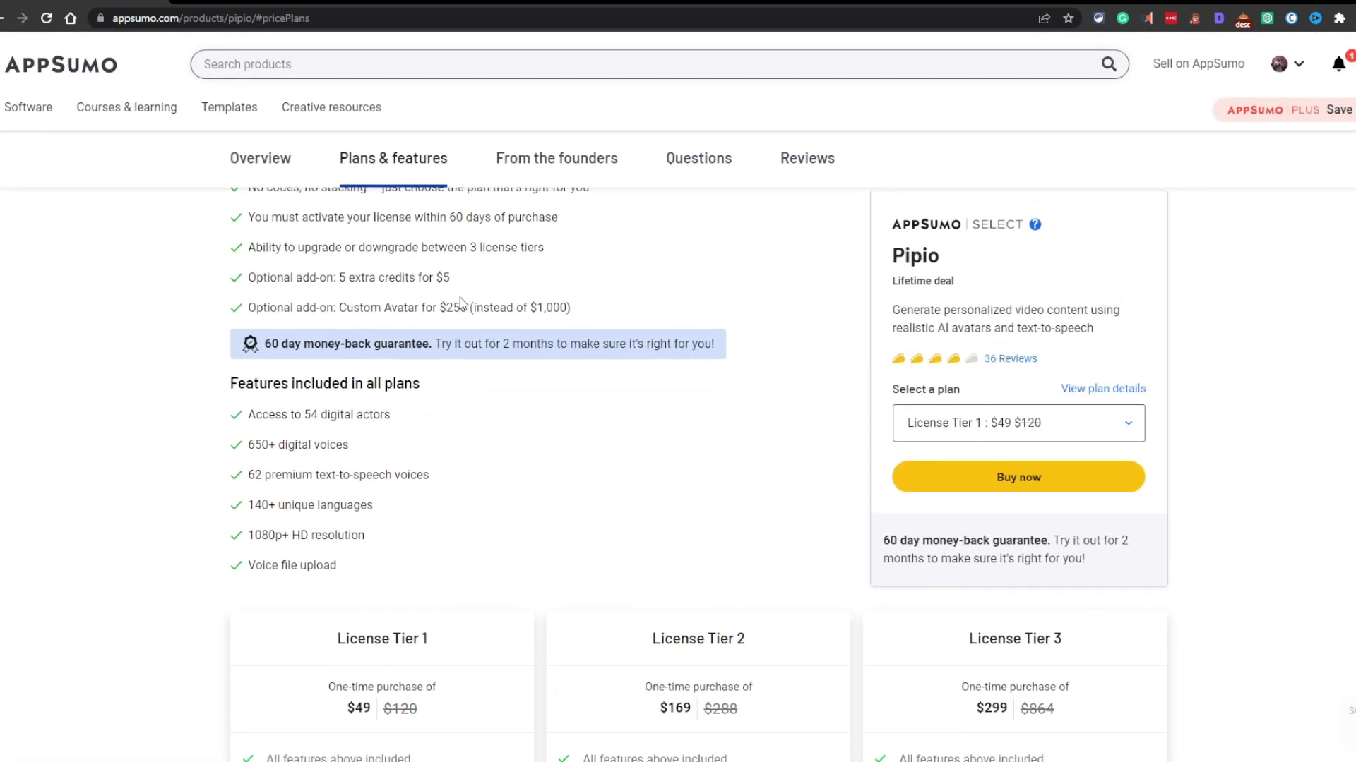
scroll(463, 332, down, 5)
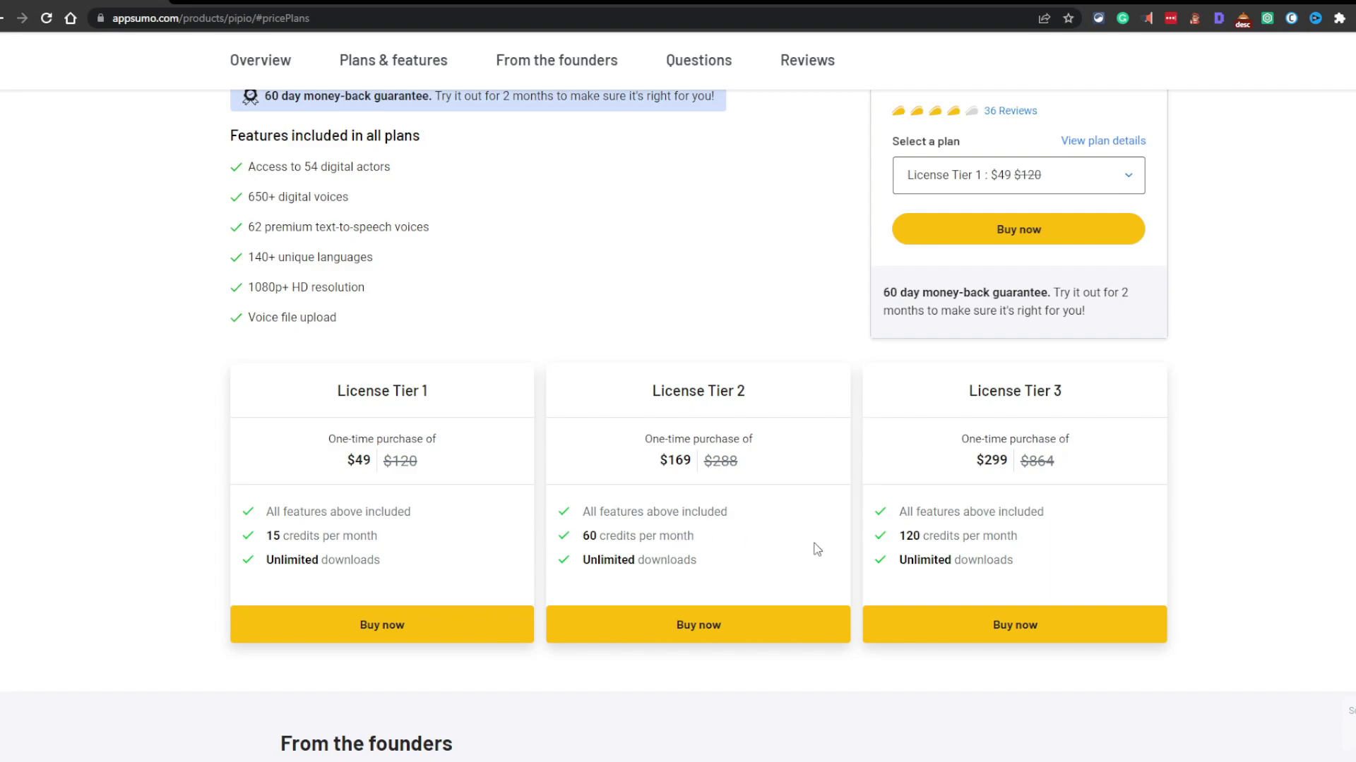
Step: Check the yearly-billed Premium and Enterprise plans on Pipio's pricing page against the AppSumo tiers, and return to the deal page
click(996, 619)
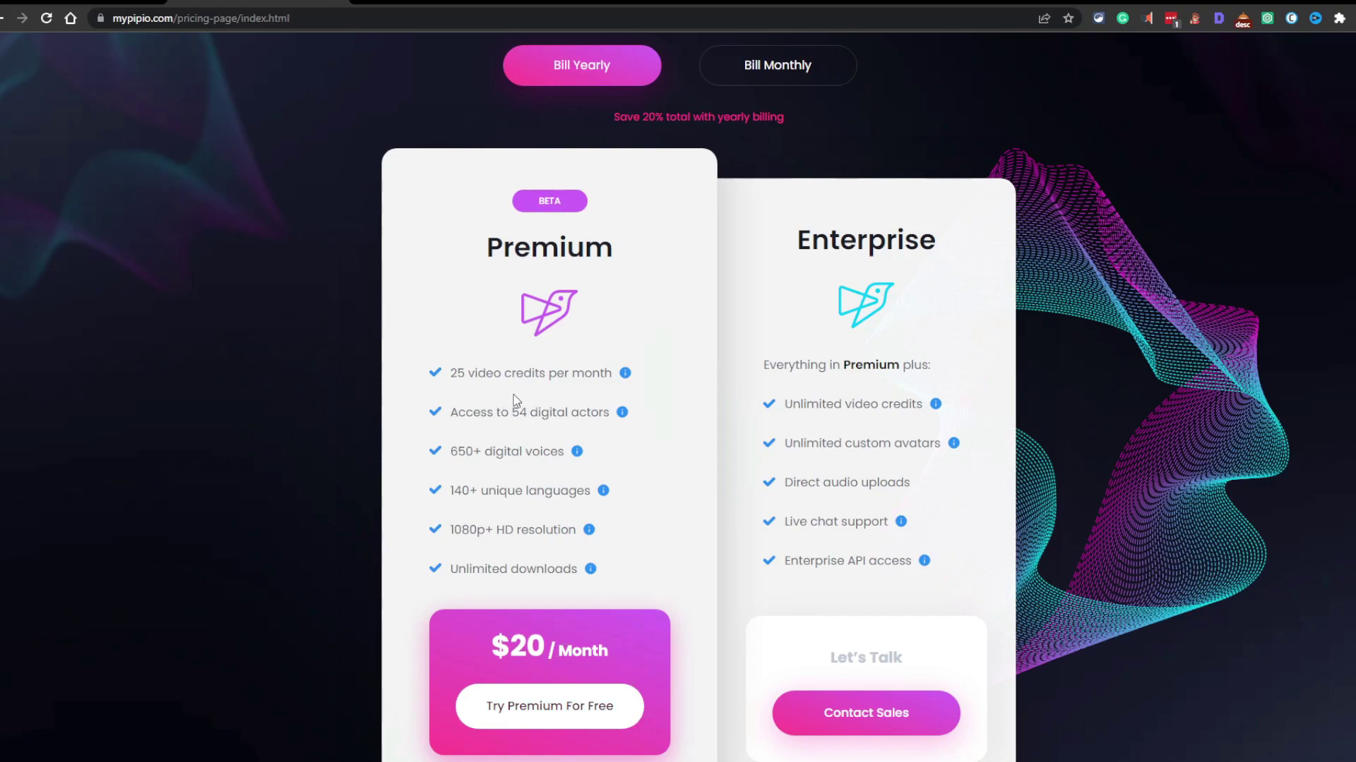
scroll(617, 229, up, 2)
click(819, 214)
scroll(823, 387, down, 6)
scroll(773, 238, up, 2)
scroll(630, 221, up, 2)
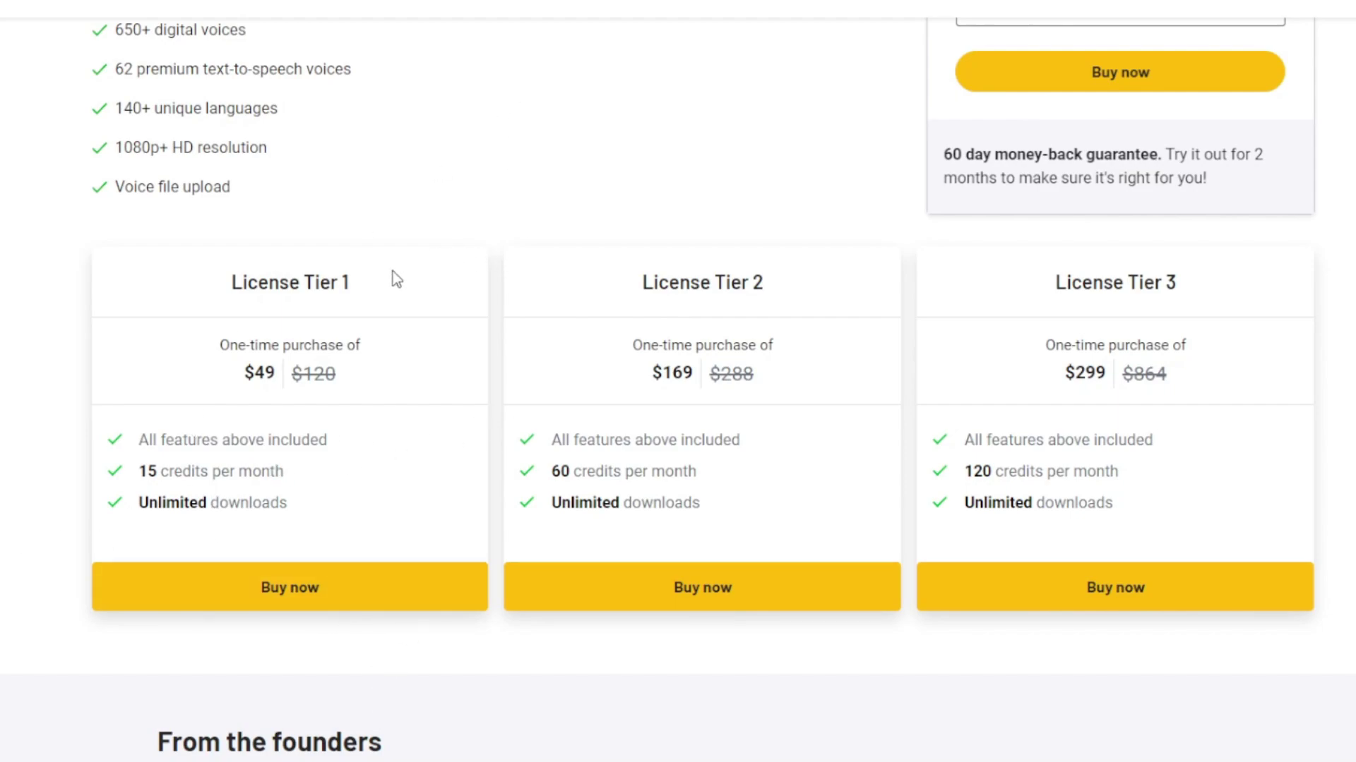
scroll(381, 466, down, 1)
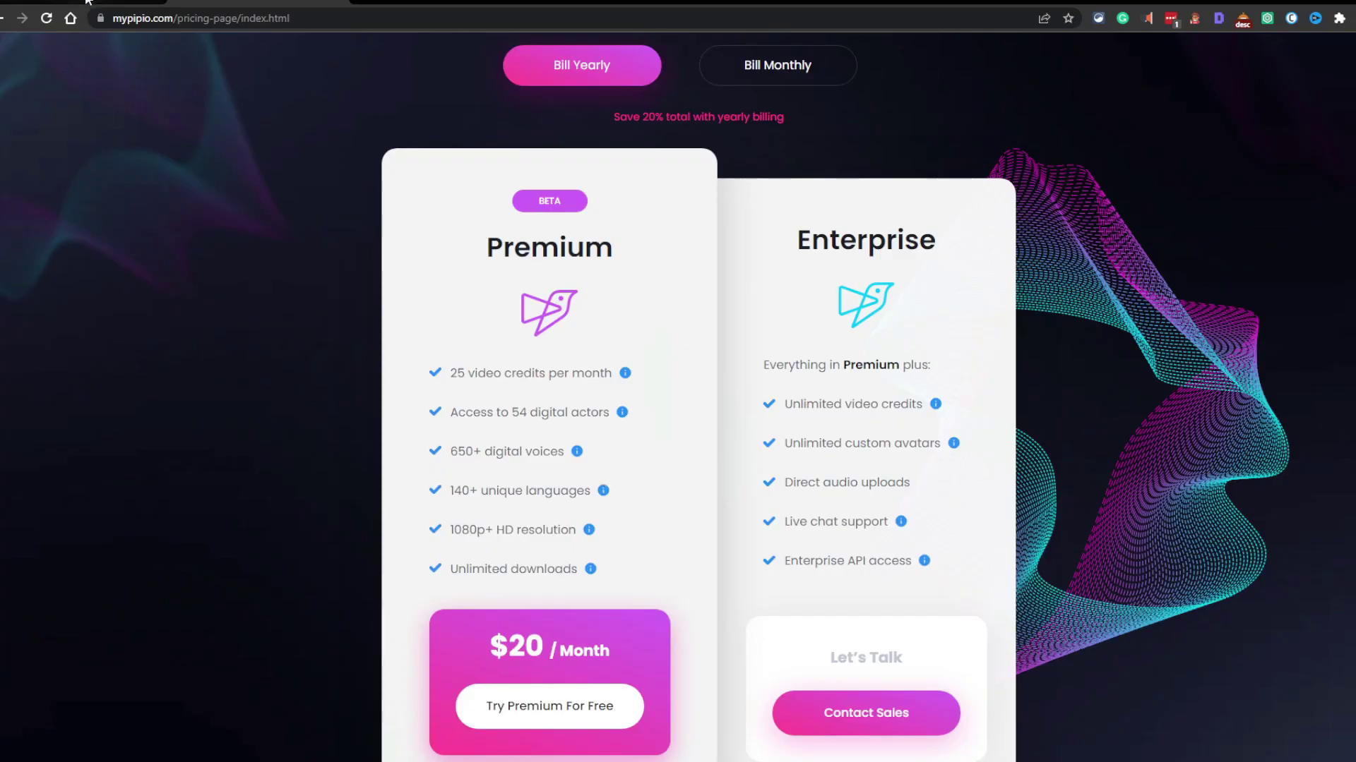
click(86, 1)
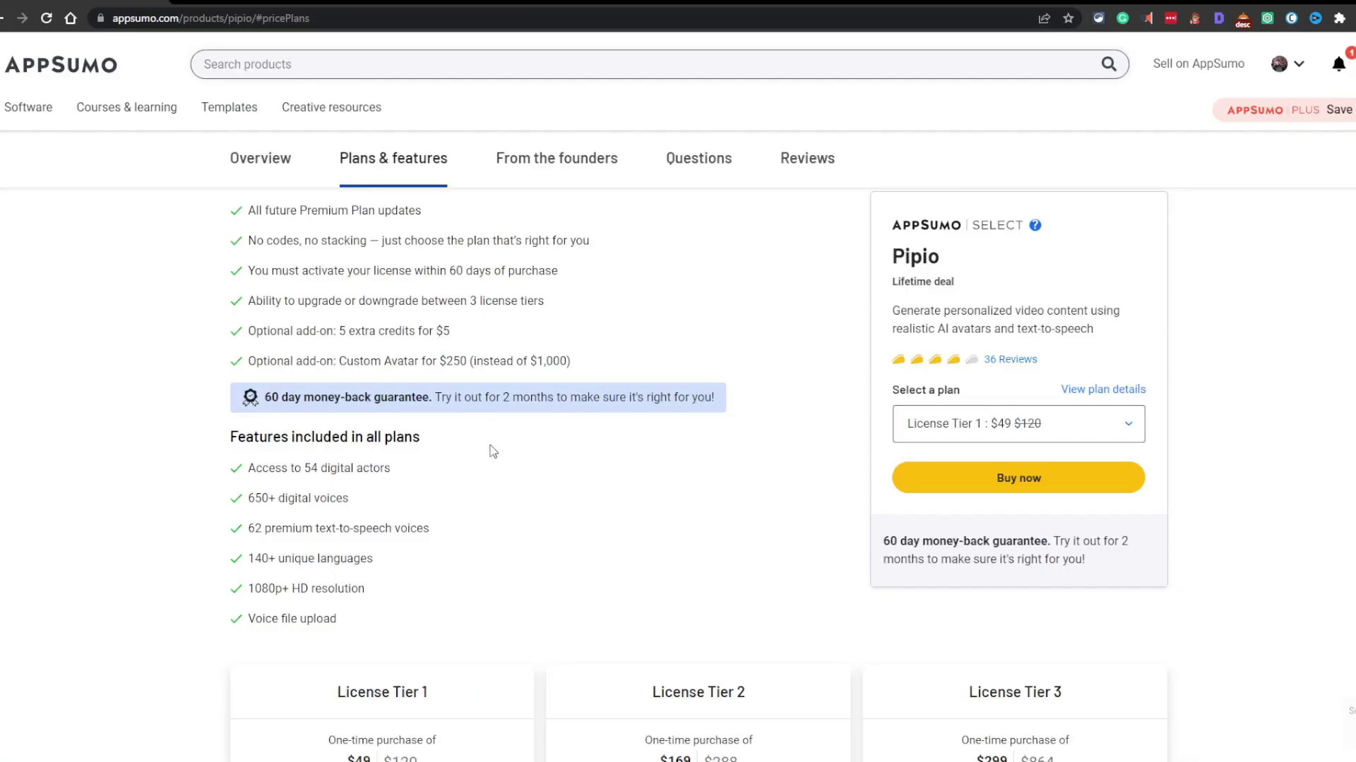
Step: Examine the credits and prices of the AppSumo license tiers, and switch back to Pipio's pricing page for comparison
scroll(493, 488, down, 1)
scroll(552, 524, down, 4)
scroll(661, 408, up, 1)
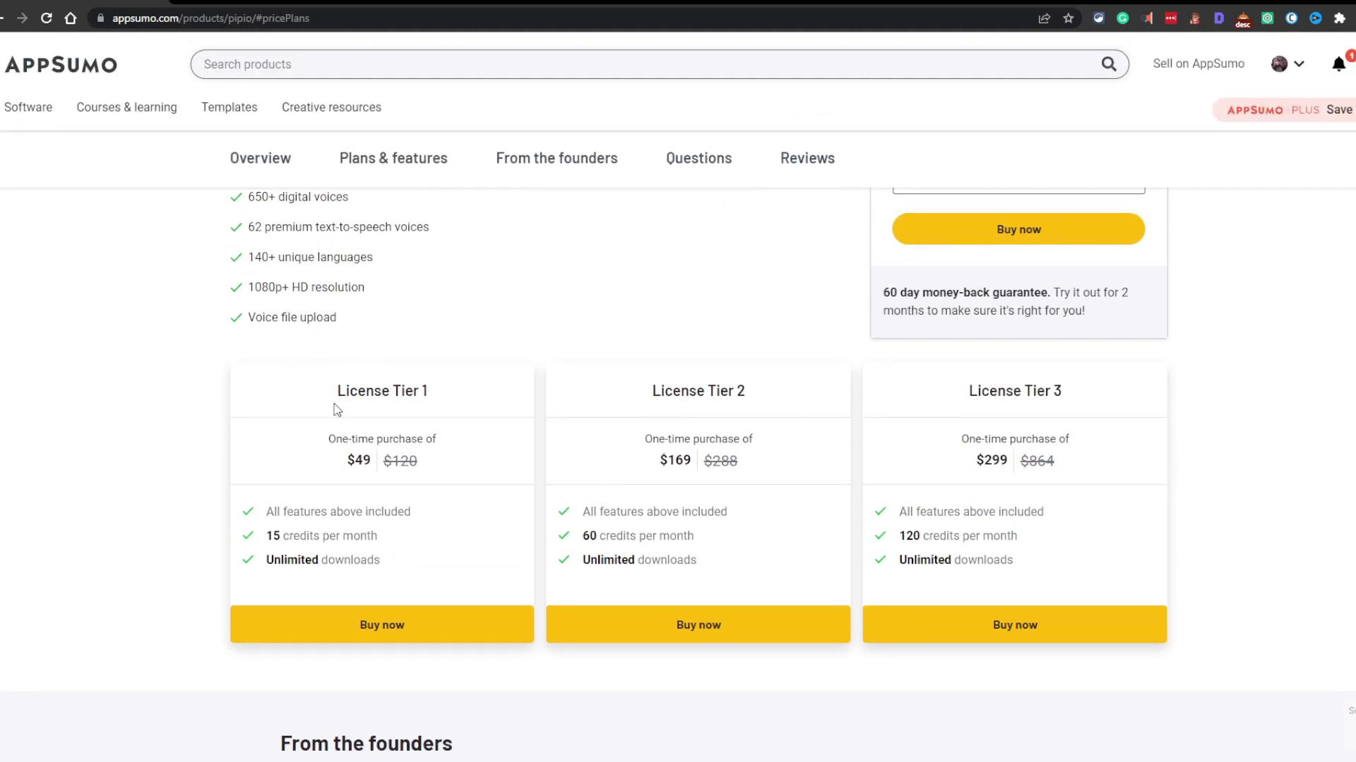
scroll(338, 488, up, 1)
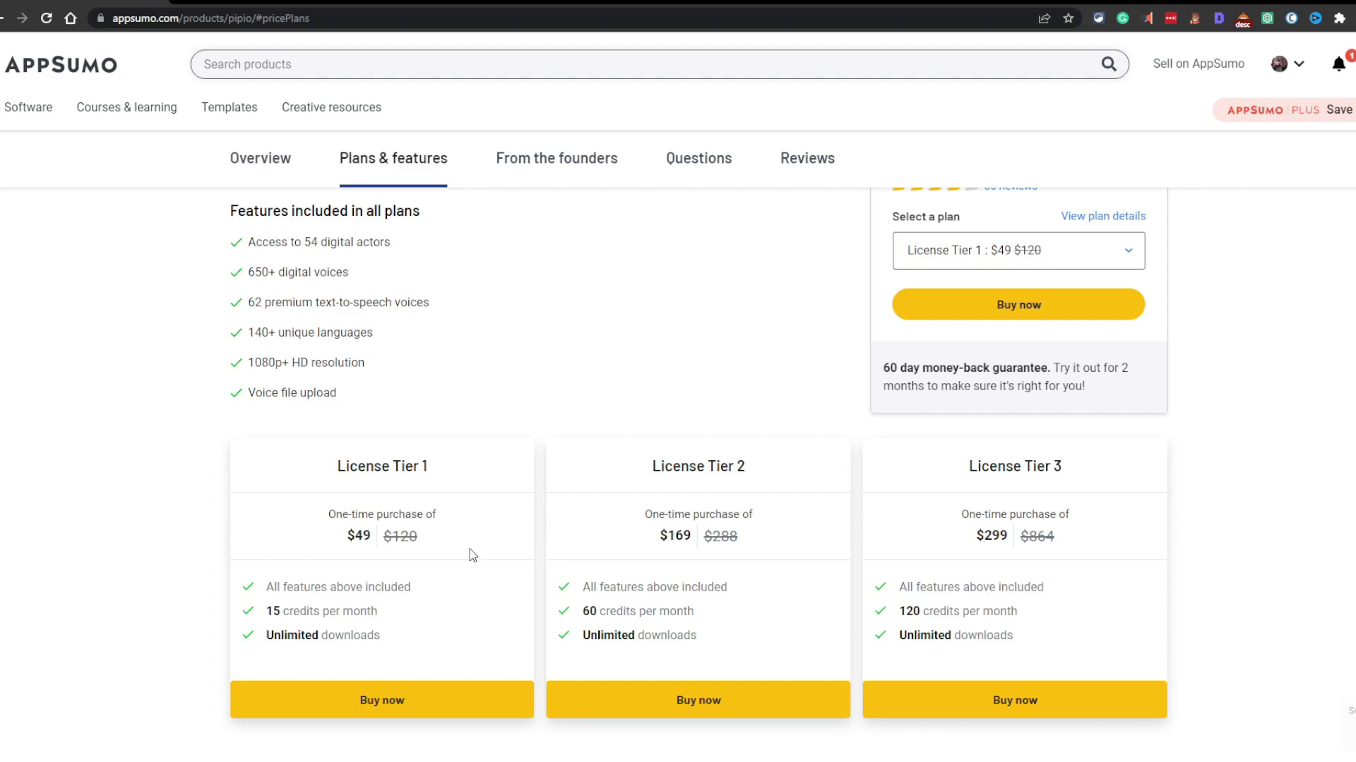
click(438, 2)
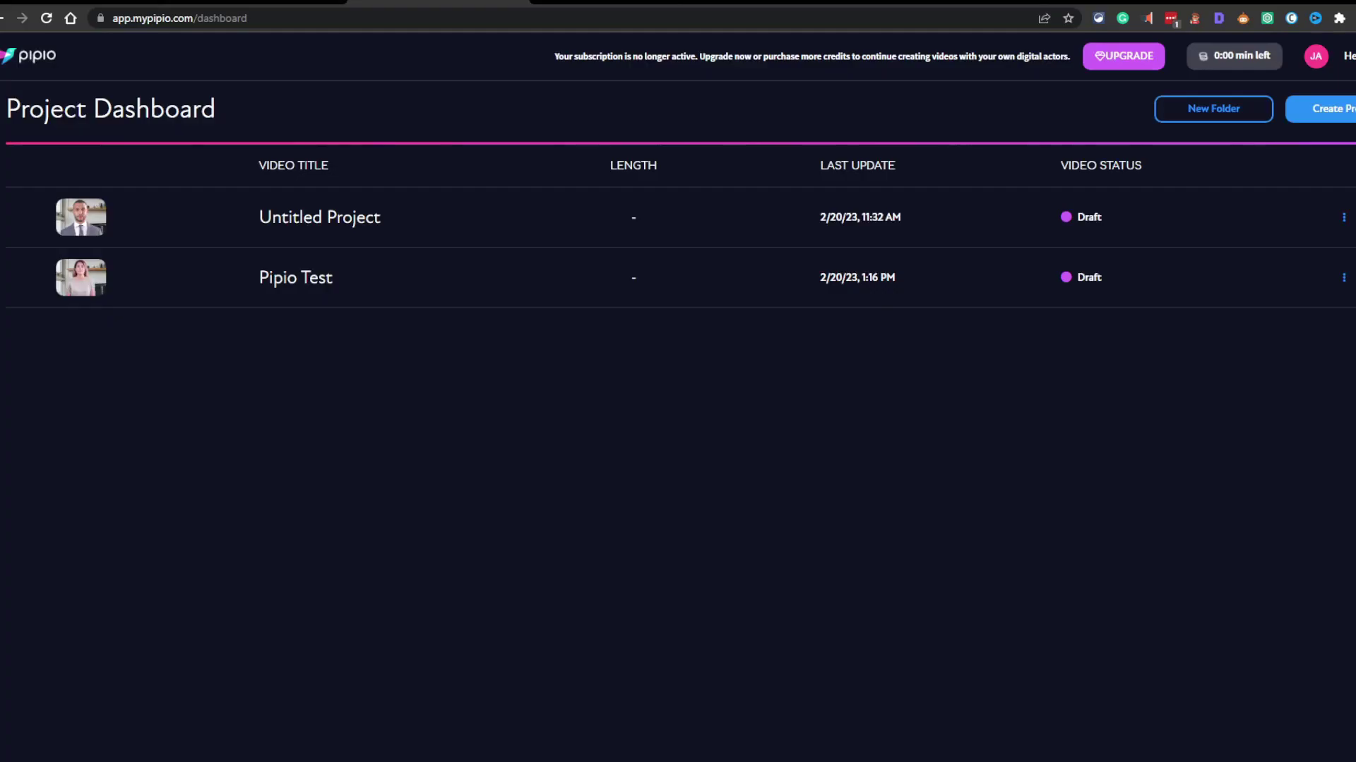
key(ctrl+shift+Tab)
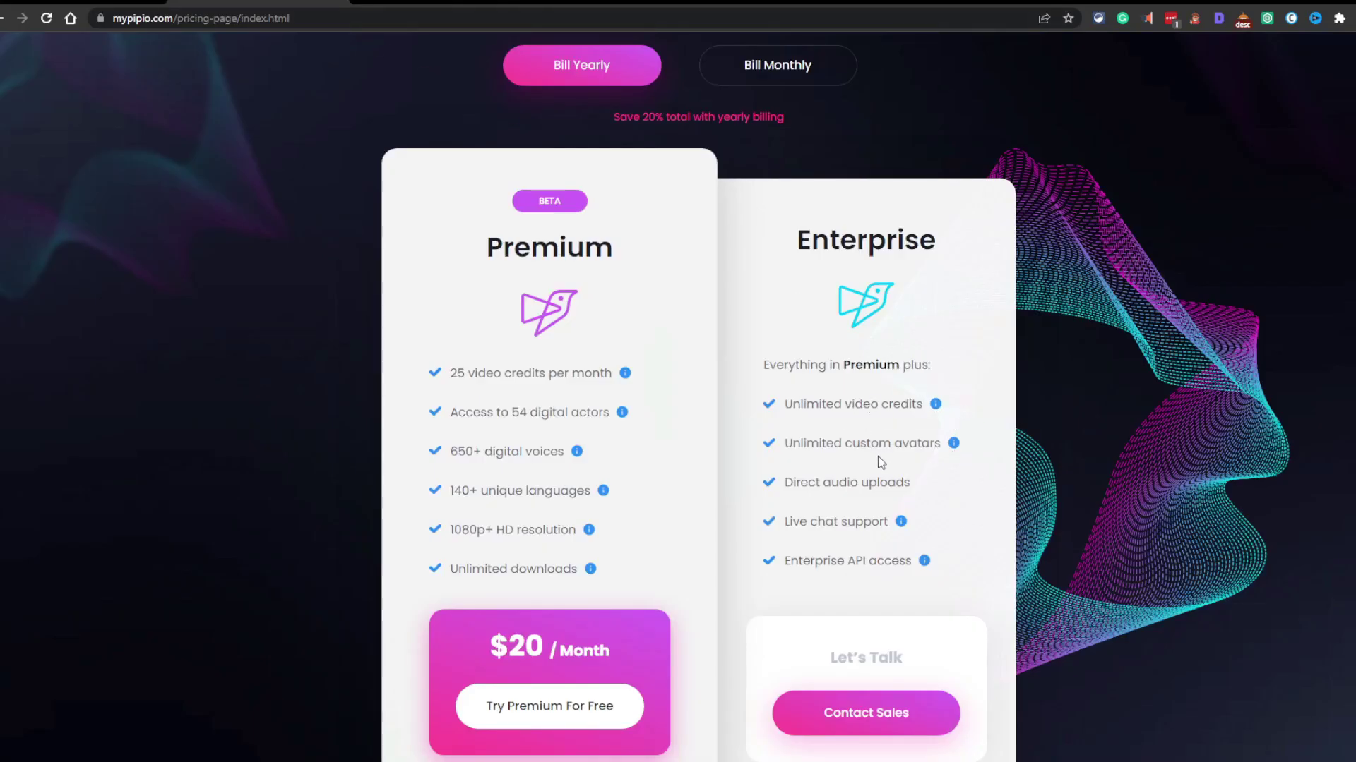
Step: Check the details of the Enterprise plan's unlimited video credits, and return to the AppSumo deal page to look over the license tiers
mouse_move(934, 412)
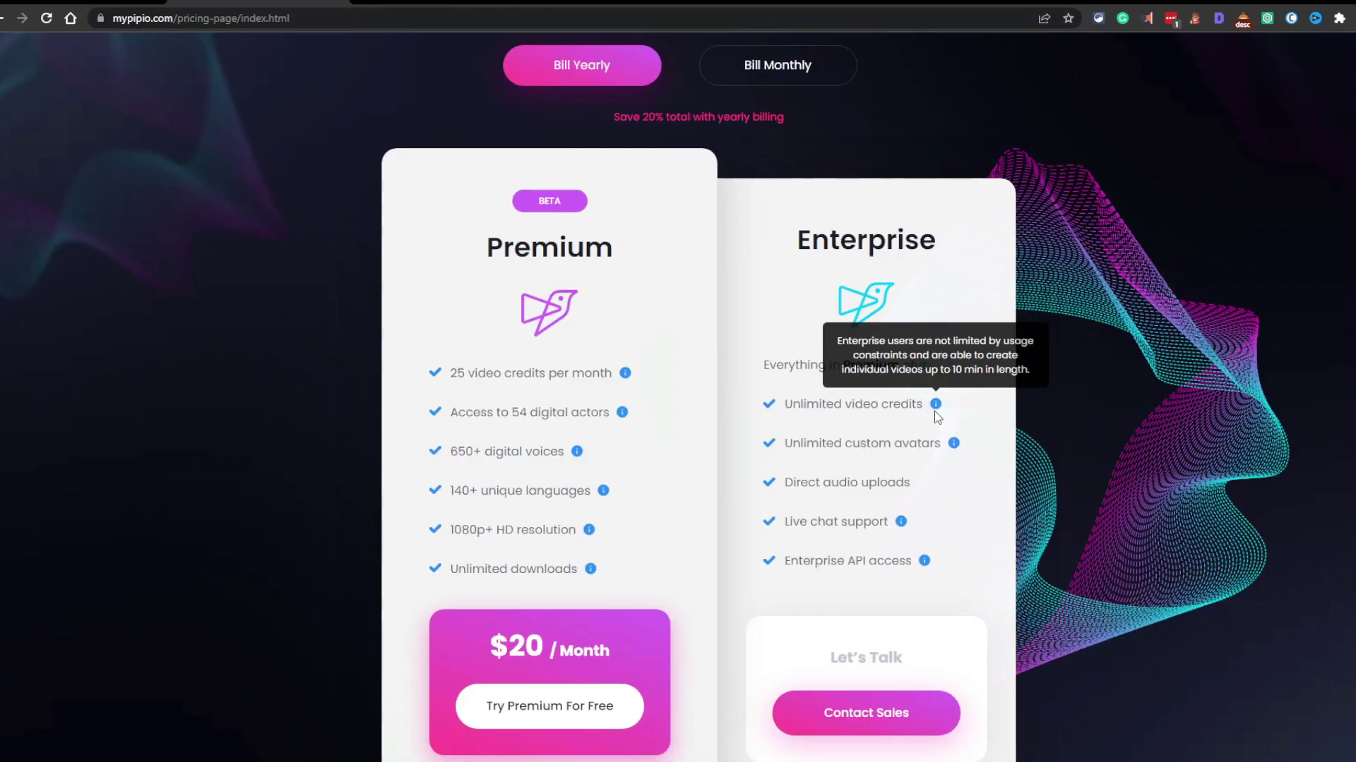
key(ctrl+shift+Tab)
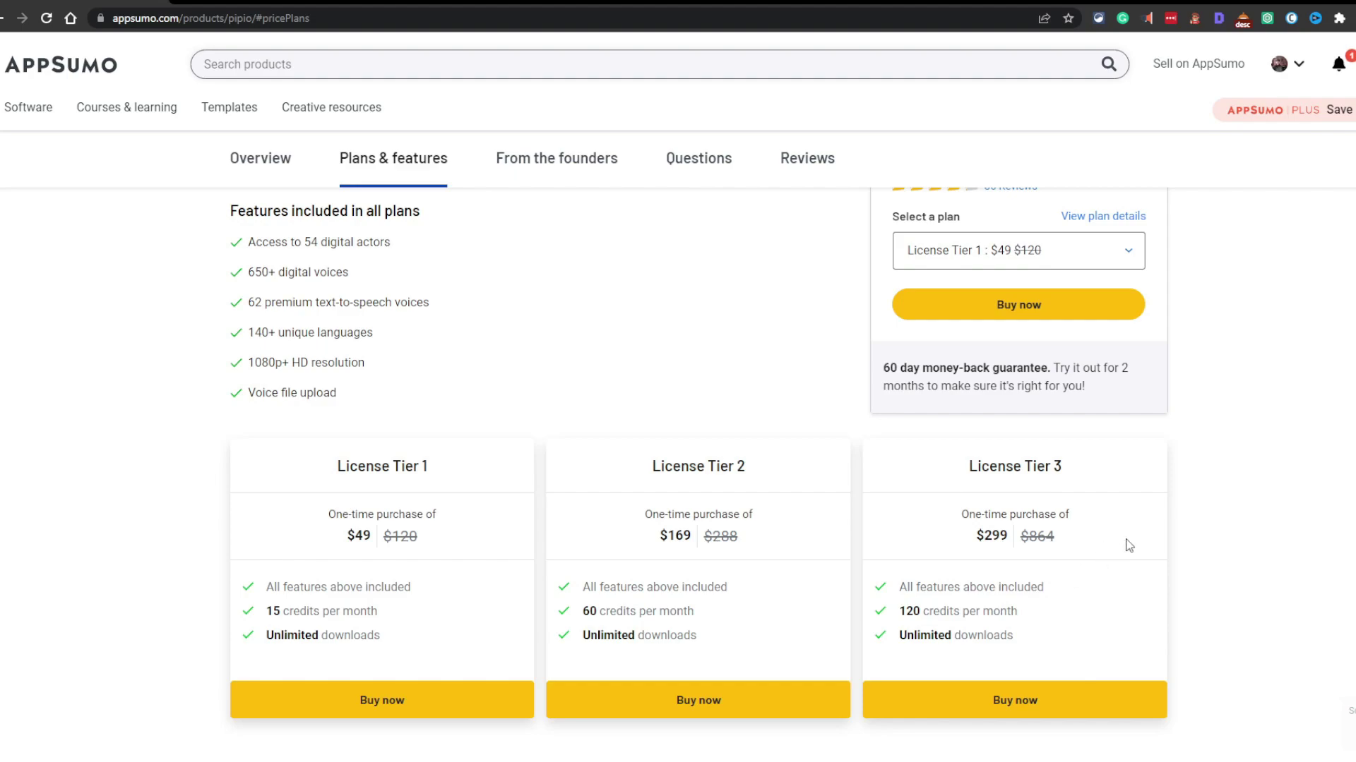
scroll(972, 563, down, 1)
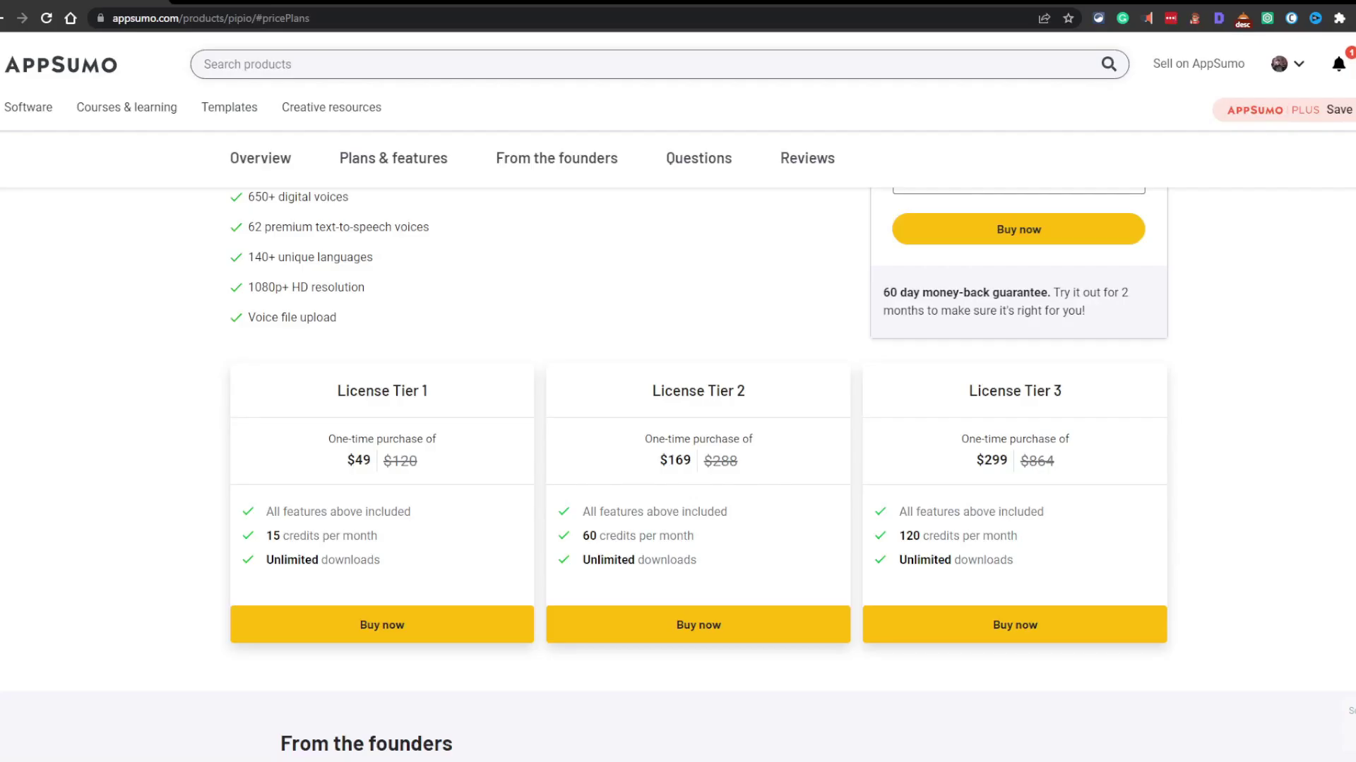
drag(335, 391, 451, 414)
click(456, 406)
scroll(794, 547, down, 3)
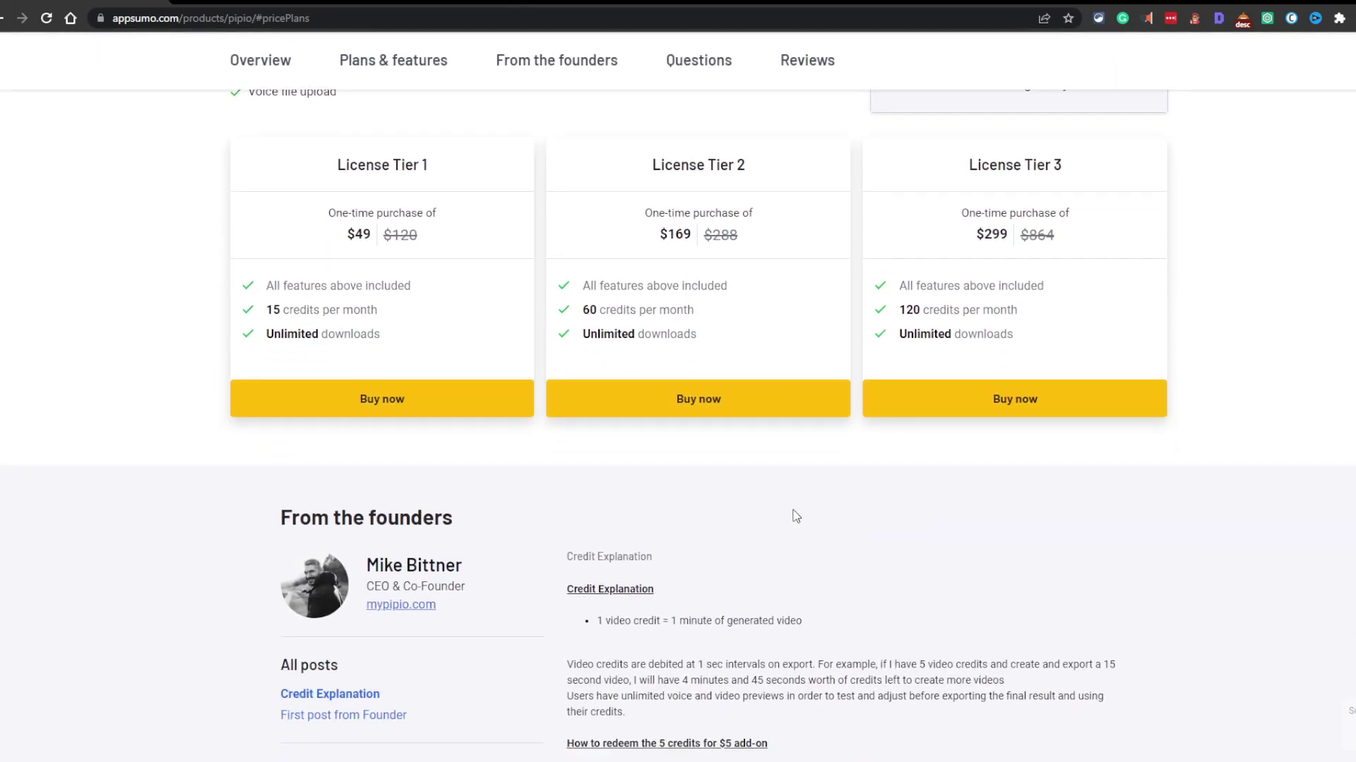
Step: Highlight the two optional add-ons for extra credits and a Custom Avatar in the deal terms
scroll(796, 517, up, 6)
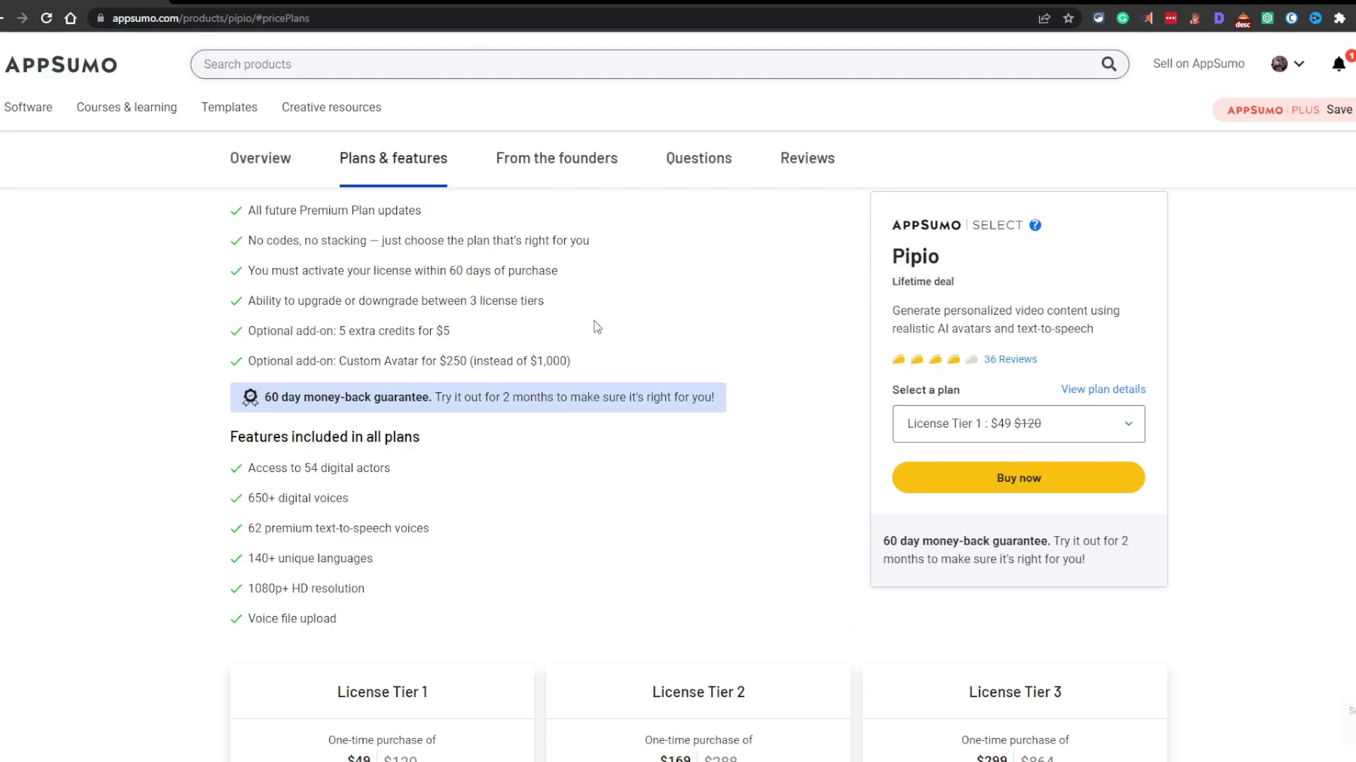
drag(593, 364, 235, 334)
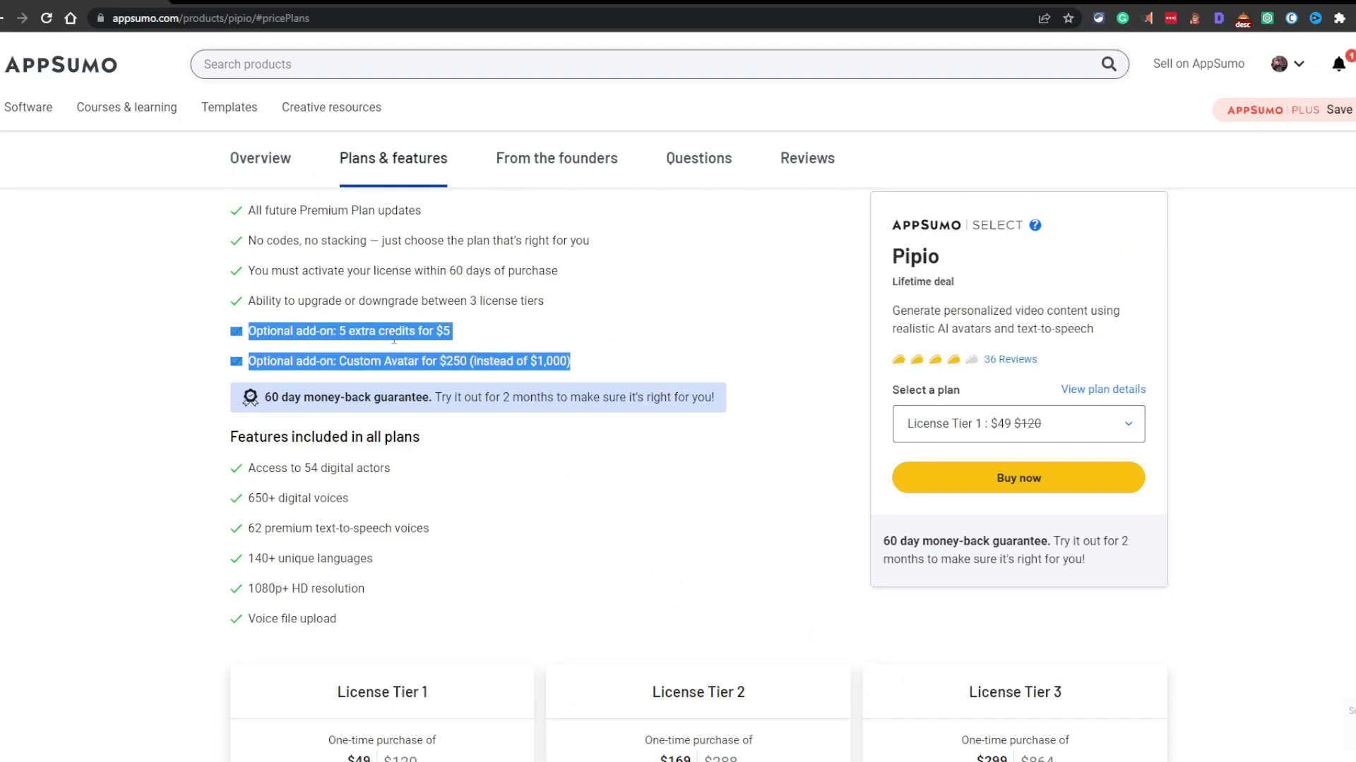
click(315, 332)
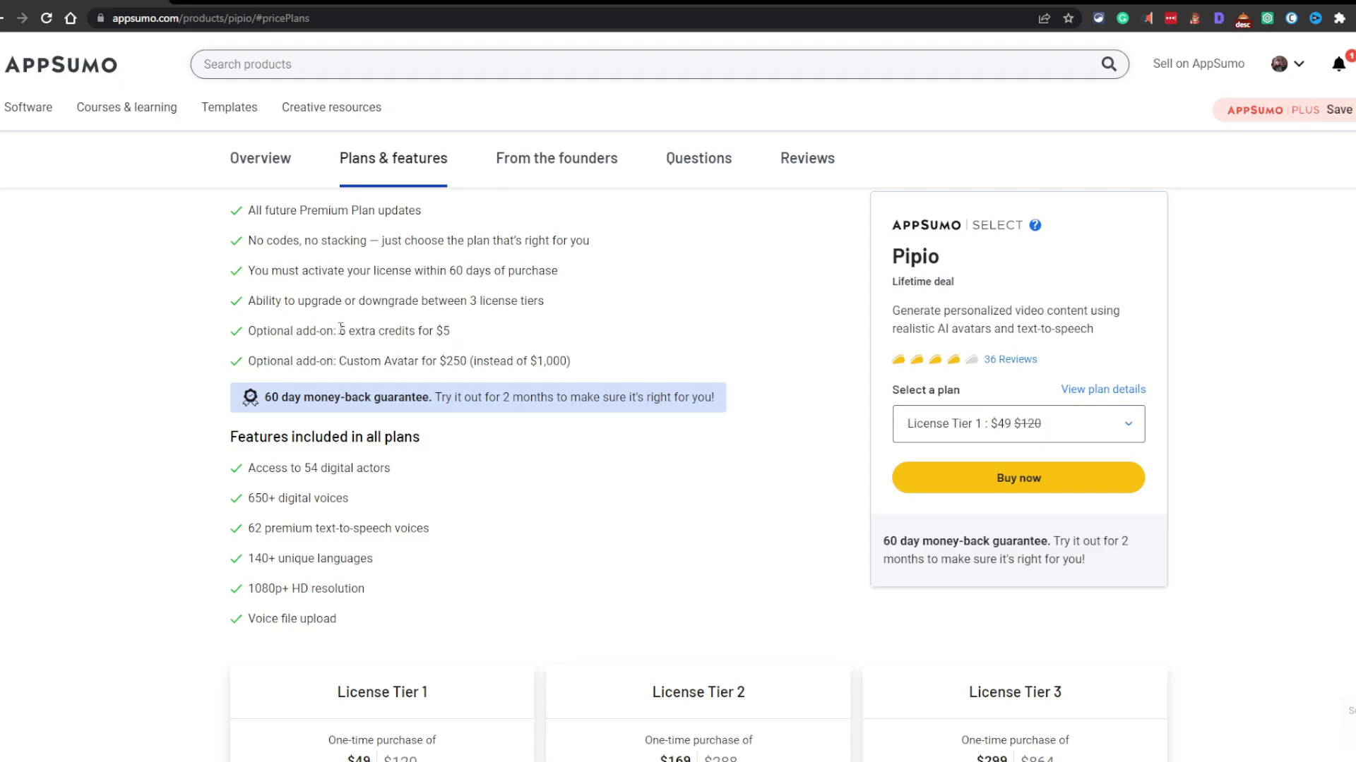
double_click(341, 330)
click(451, 330)
Step: Highlight the AppSumo promo codes for extra credits in the founders' Credit Explanation post
scroll(642, 423, down, 10)
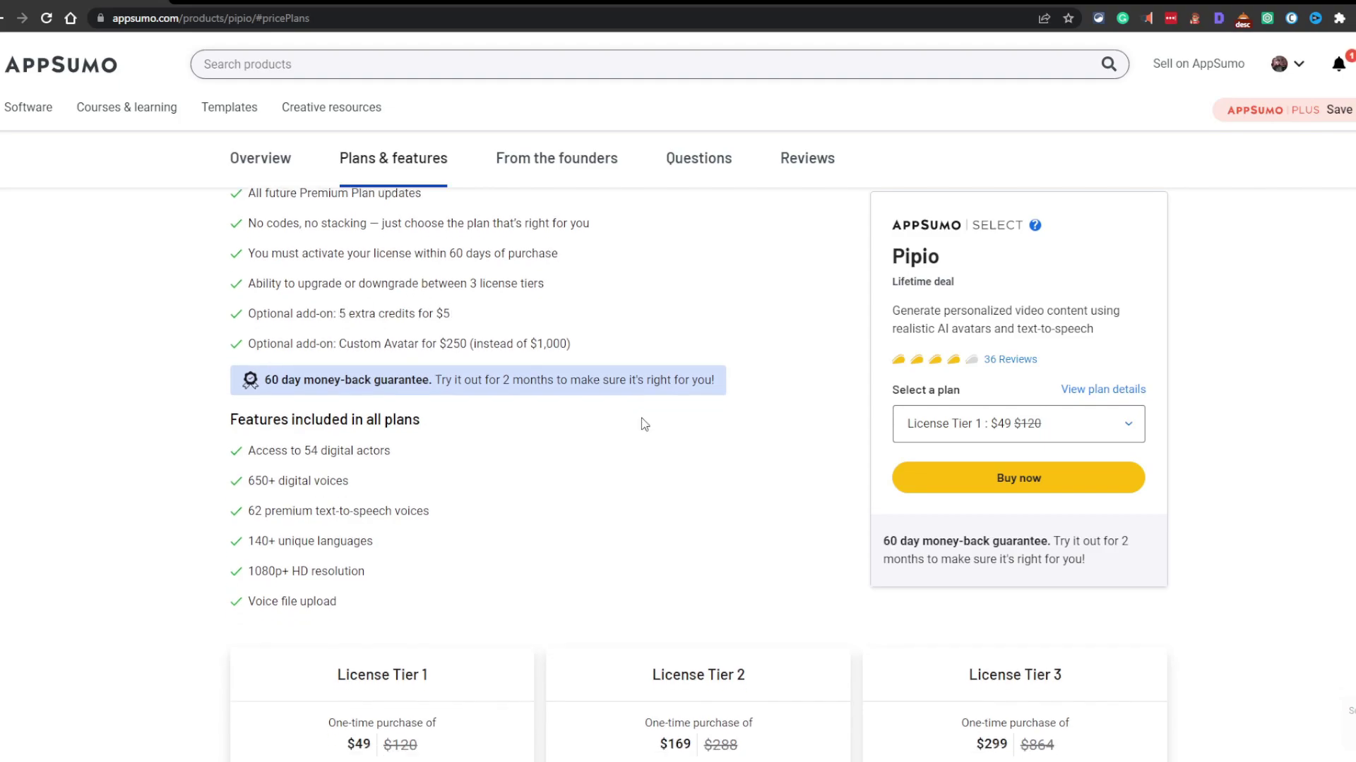
drag(747, 407, 568, 358)
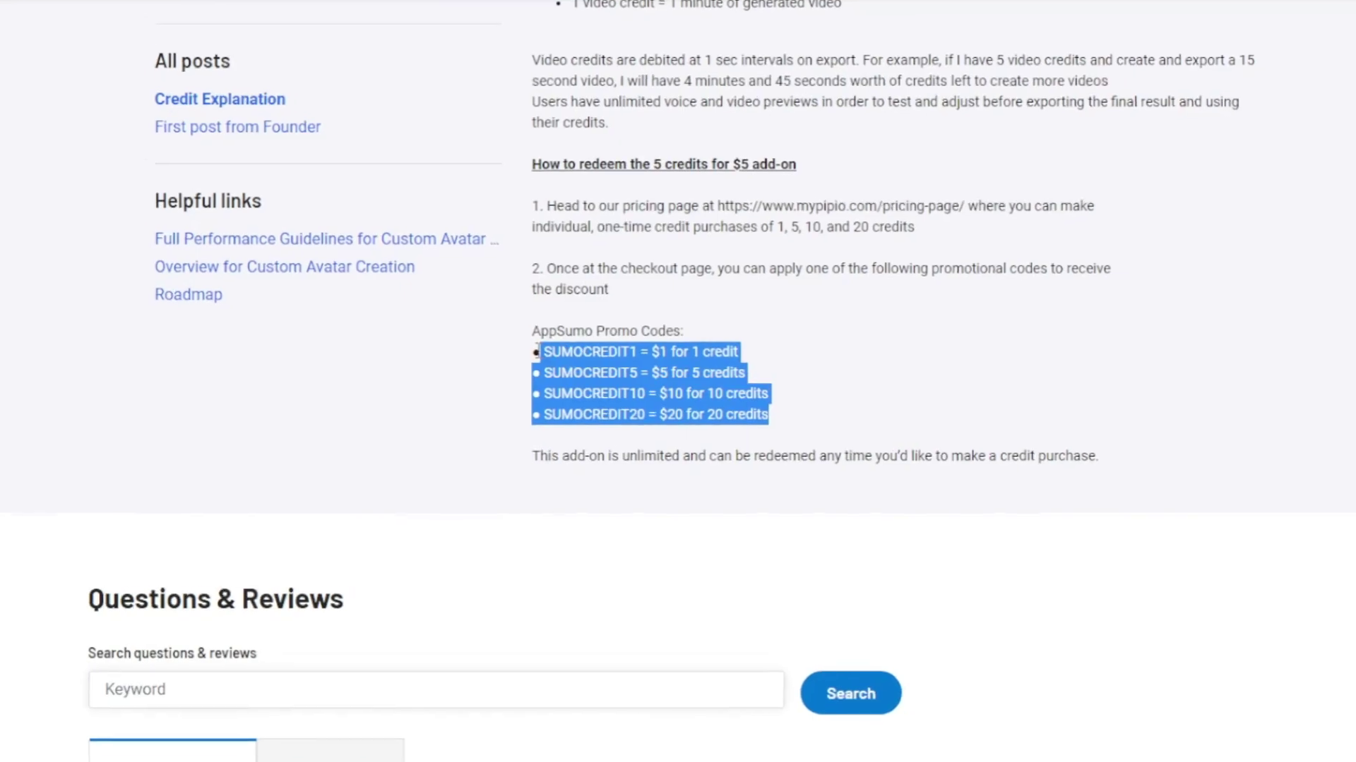
scroll(586, 375, up, 5)
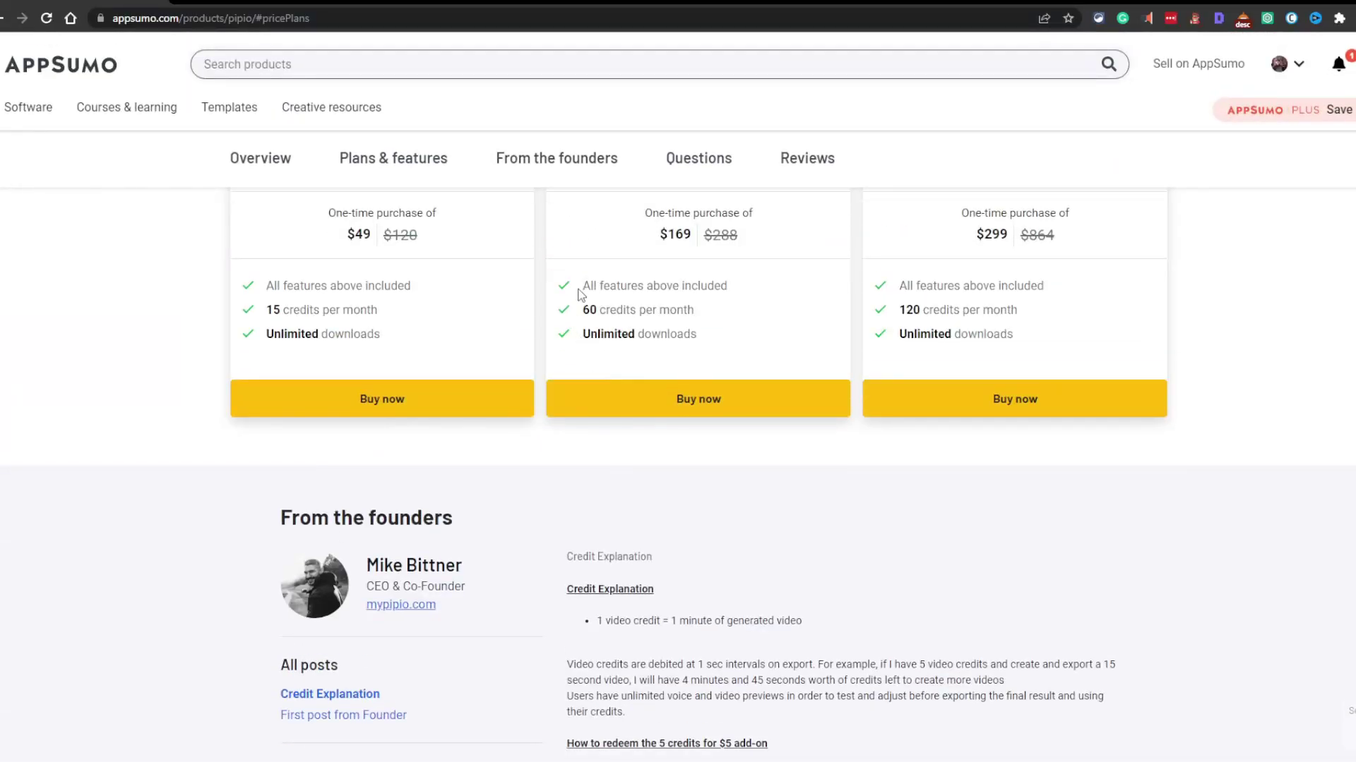
scroll(643, 332, down, 5)
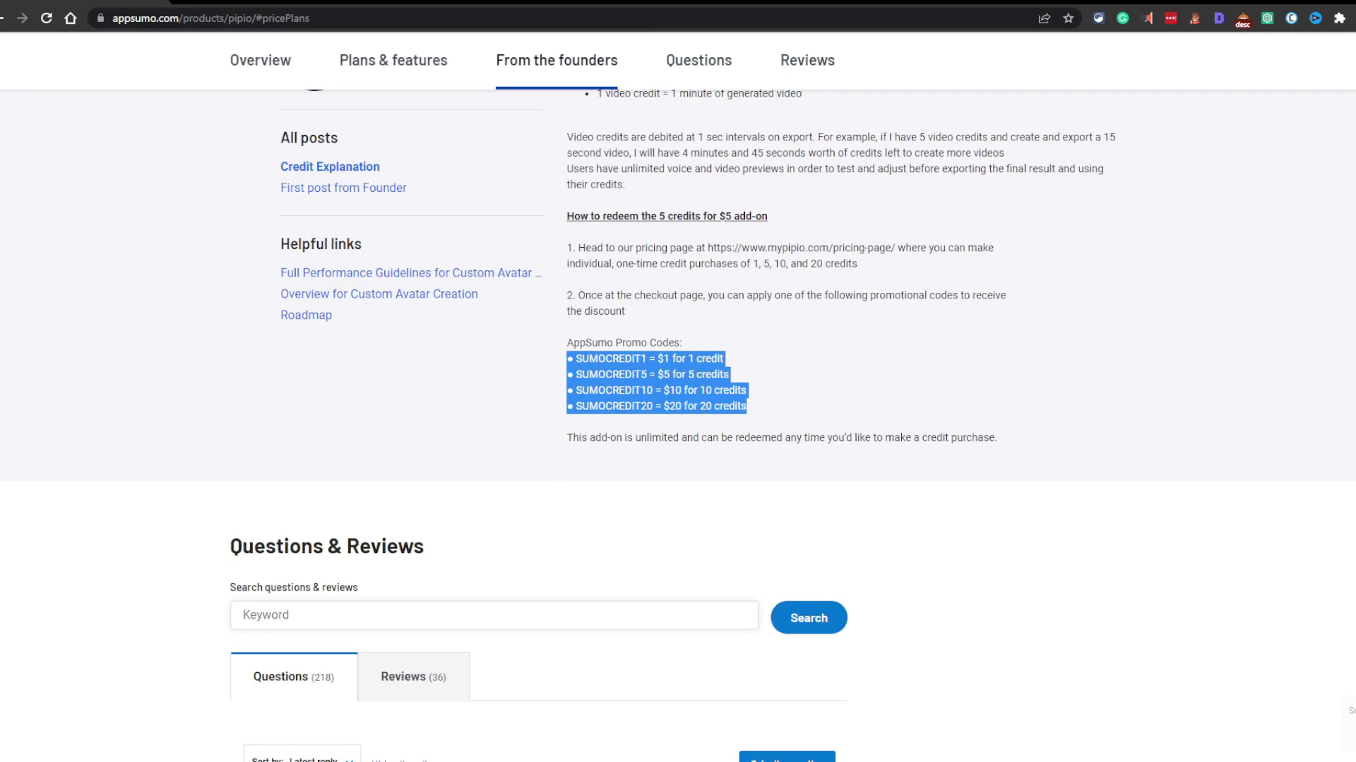
Step: Check the one-time video credit packs on Pipio's pricing page against the promo codes, and return to the deal page
key(ctrl+Tab)
scroll(842, 600, down, 5)
scroll(842, 596, up, 3)
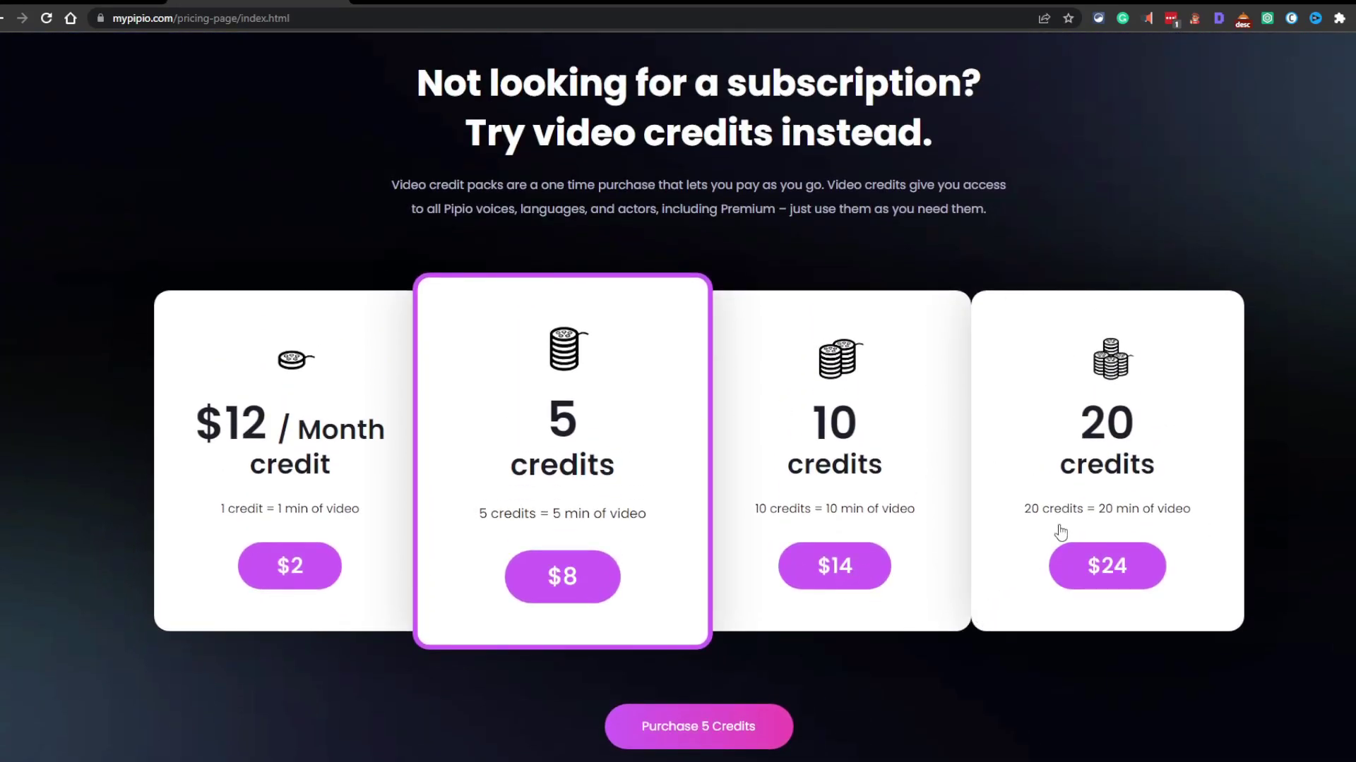
key(ctrl+shift+Tab)
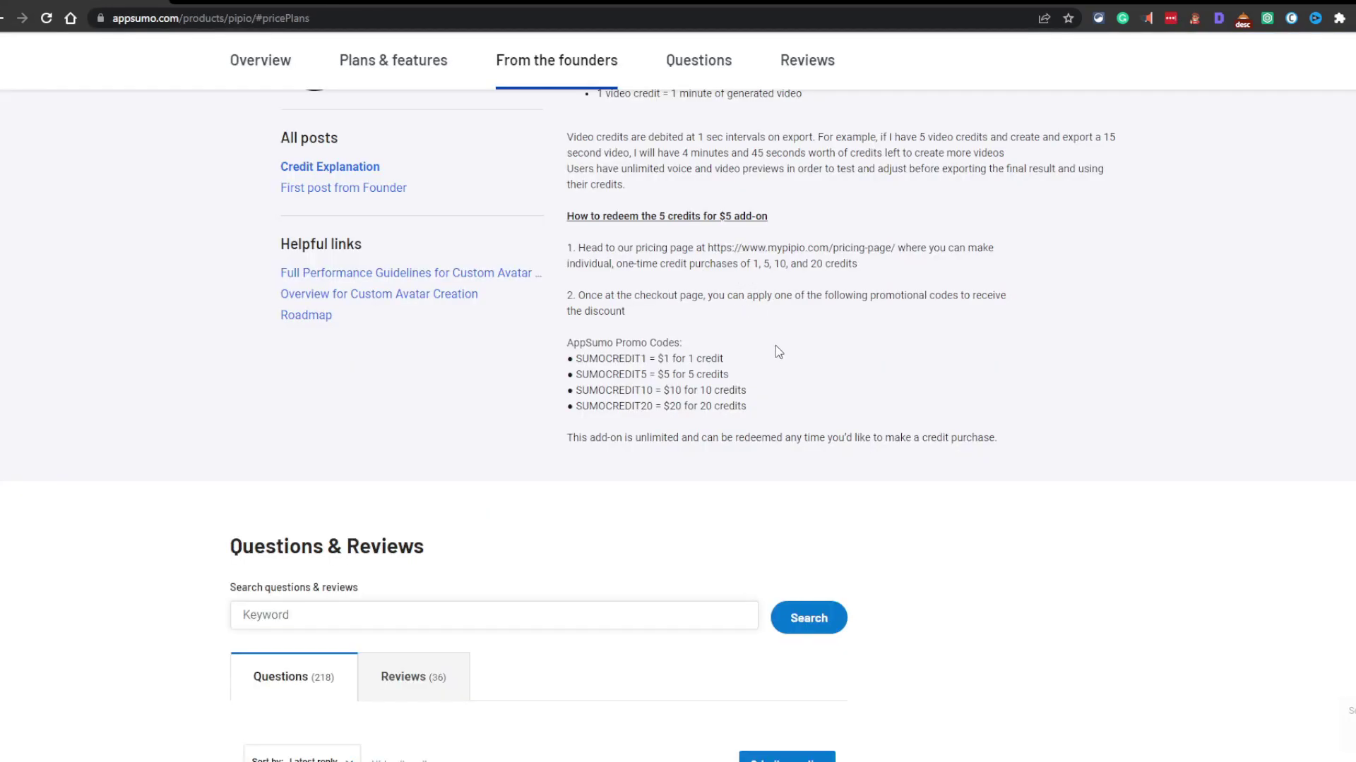
Step: Review the founders' post and the deal terms again, and switch to Pipio's Custom Avatars page
scroll(756, 342, up, 10)
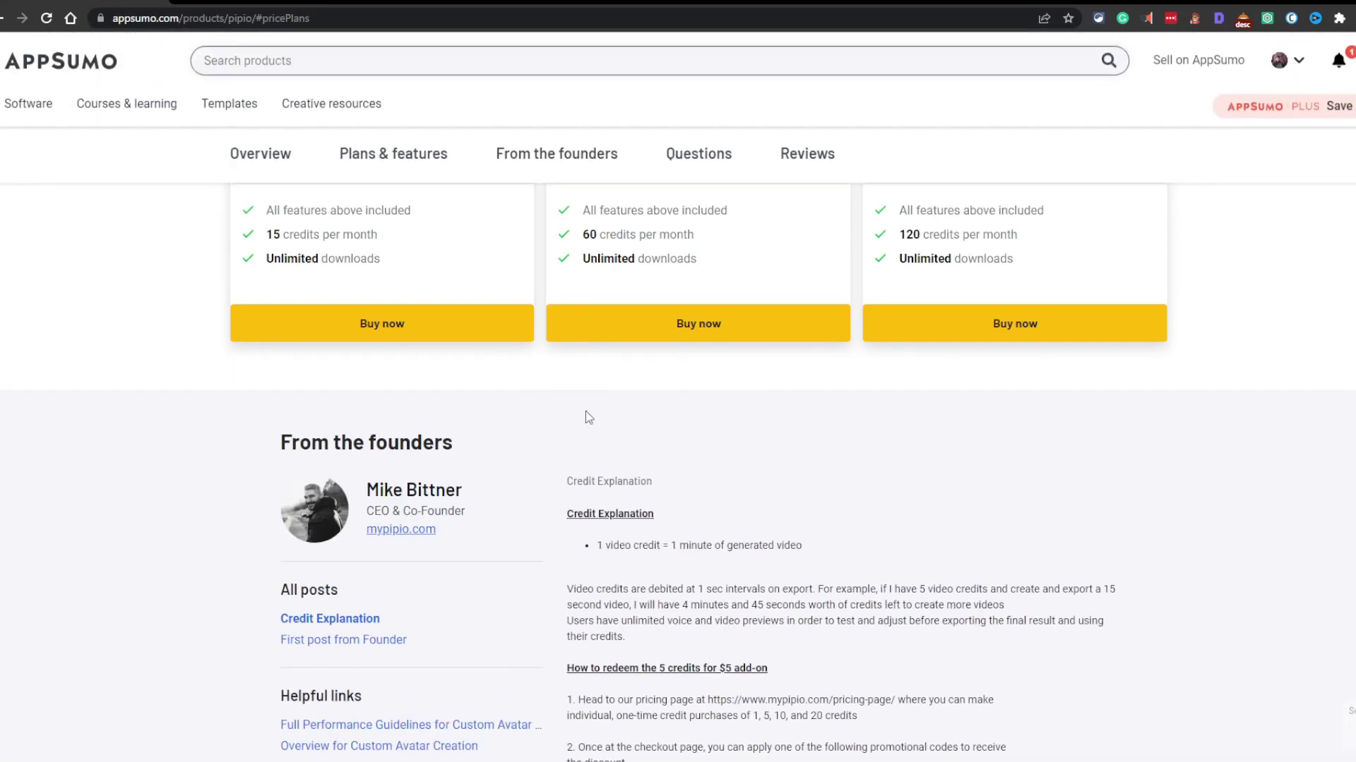
scroll(494, 452, down, 7)
scroll(459, 431, up, 12)
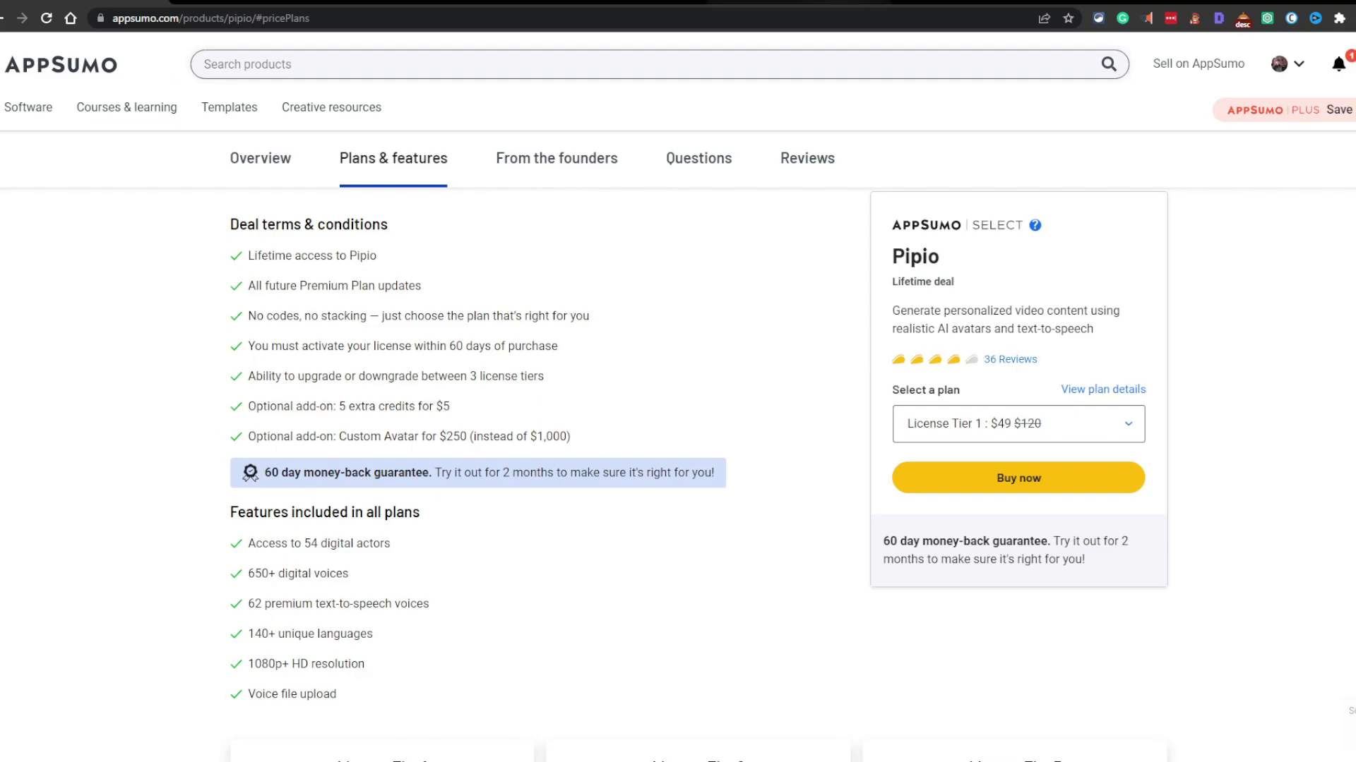
key(ctrl+Tab)
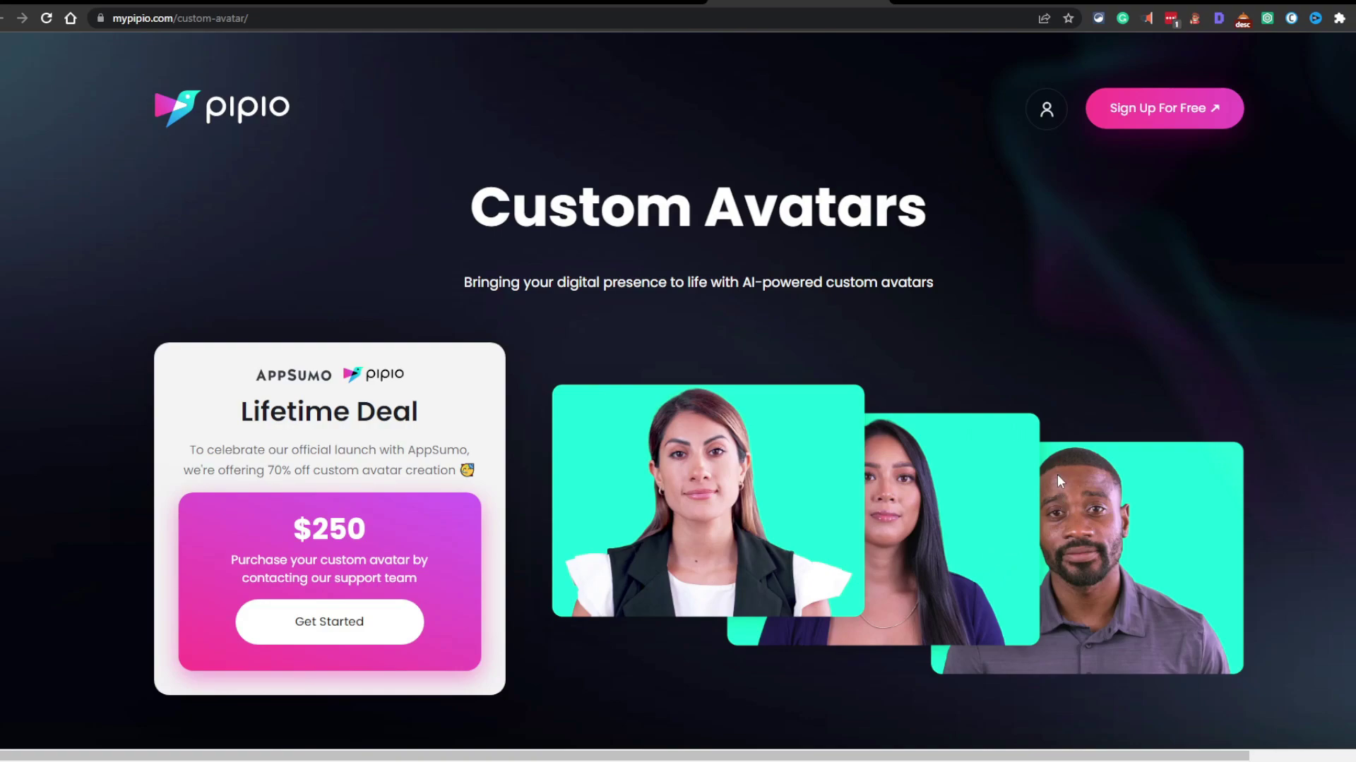
scroll(1054, 468, down, 2)
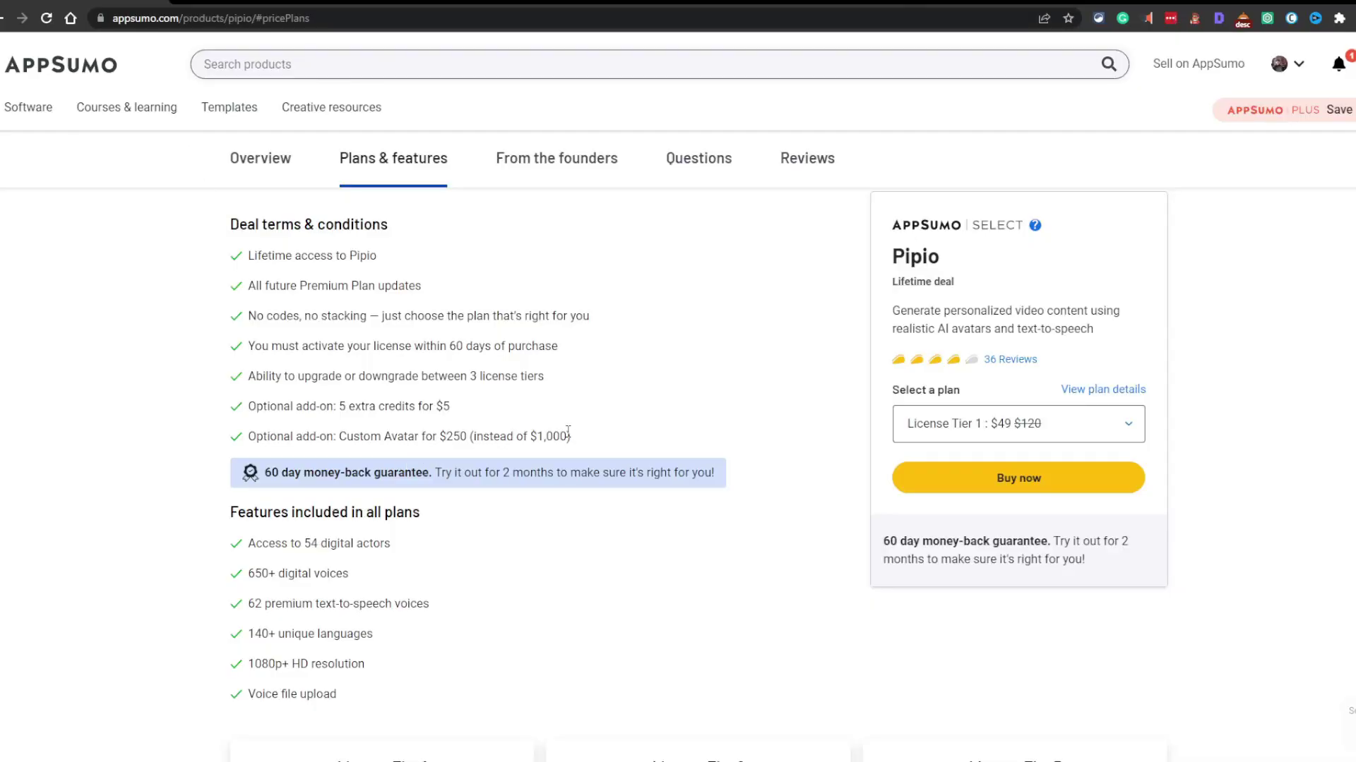
Step: Highlight the regular $1,000 price of the Custom Avatar add-on in the AppSumo deal terms
drag(569, 436, 531, 434)
click(570, 434)
scroll(520, 441, up, 1)
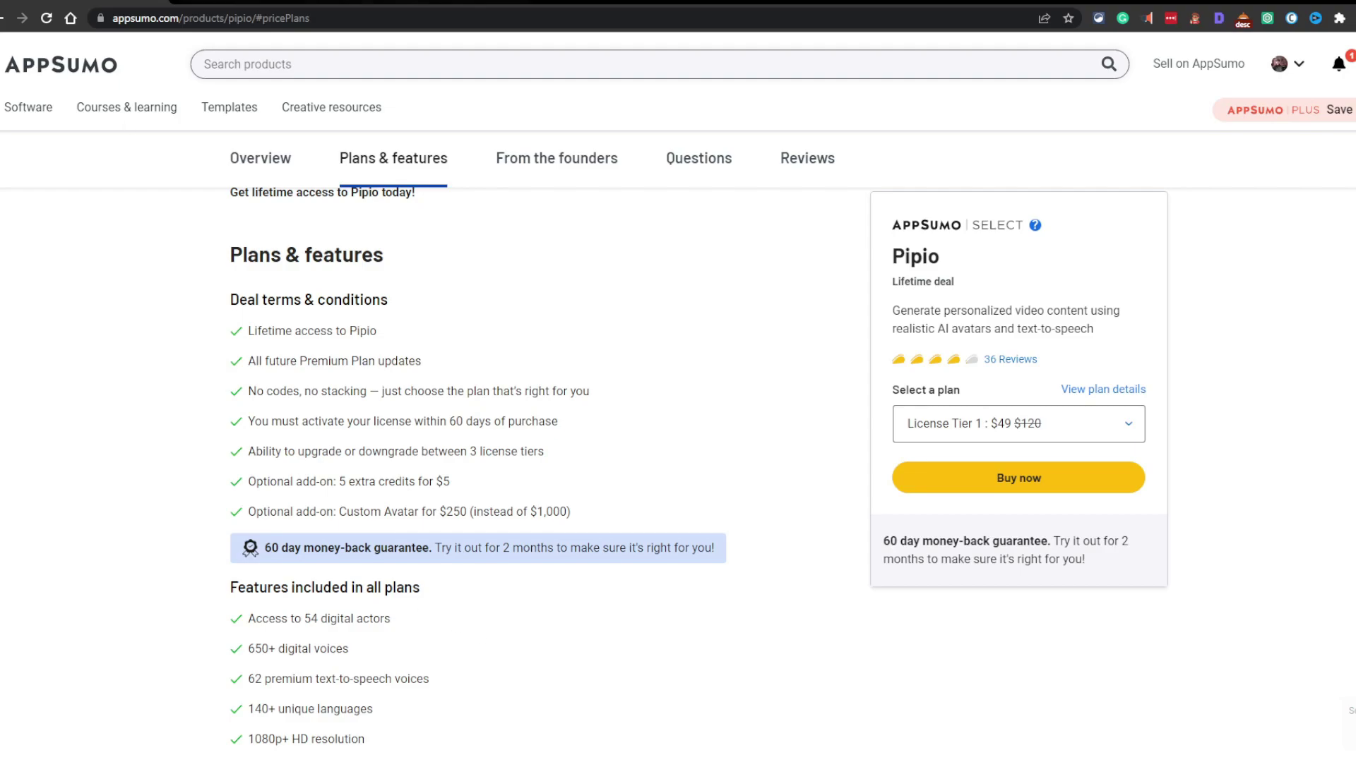
Step: Examine the lifetime deal offer and the How it Works requirements on Pipio's Custom Avatars page
key(ctrl+Tab)
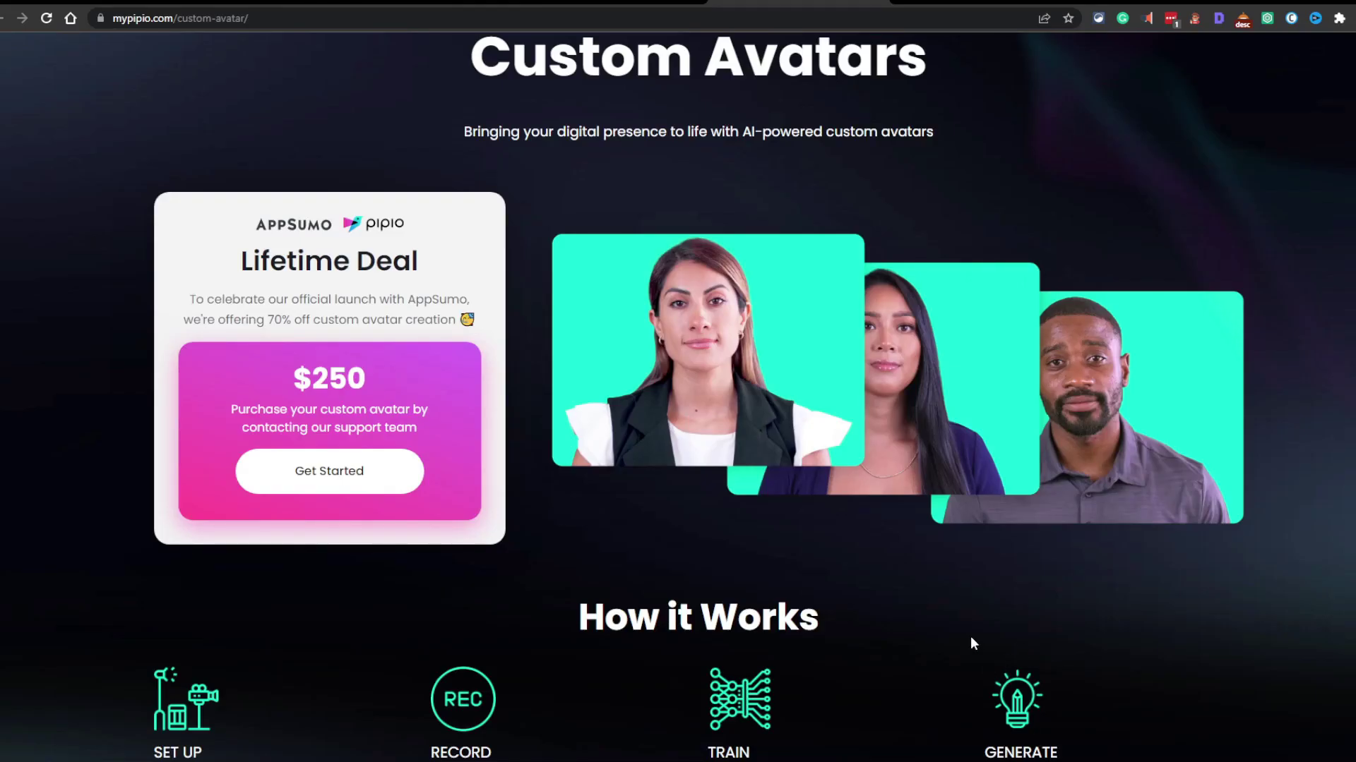
scroll(971, 648, down, 4)
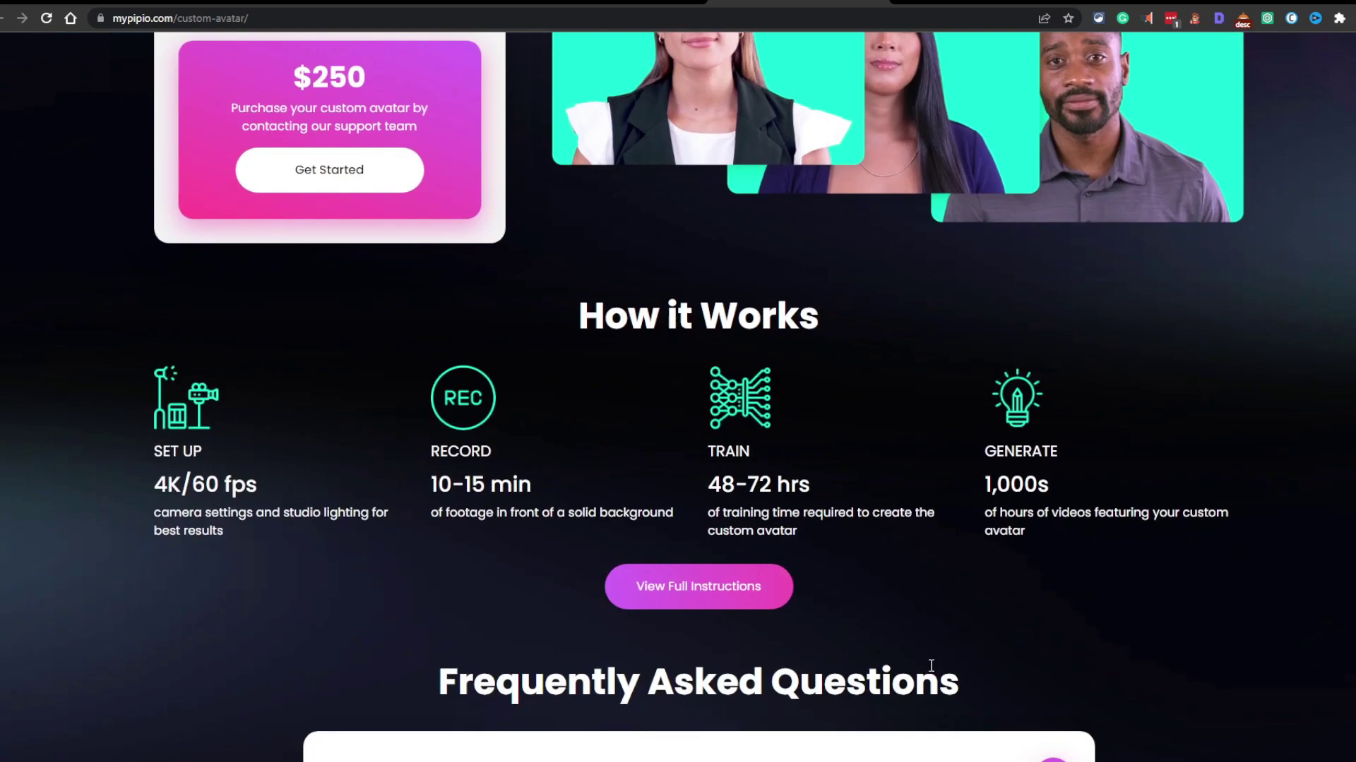
scroll(928, 663, up, 6)
scroll(876, 681, down, 3)
scroll(874, 674, down, 2)
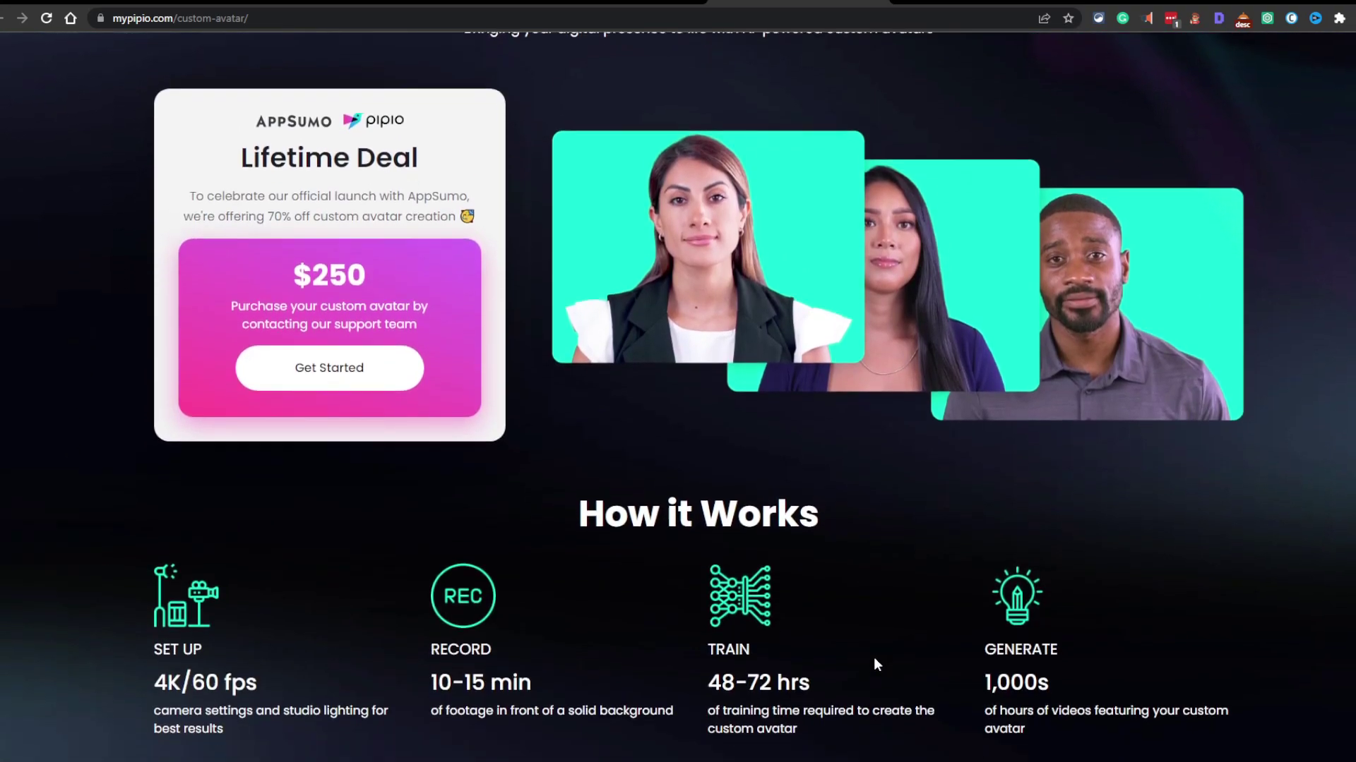
scroll(880, 634, down, 10)
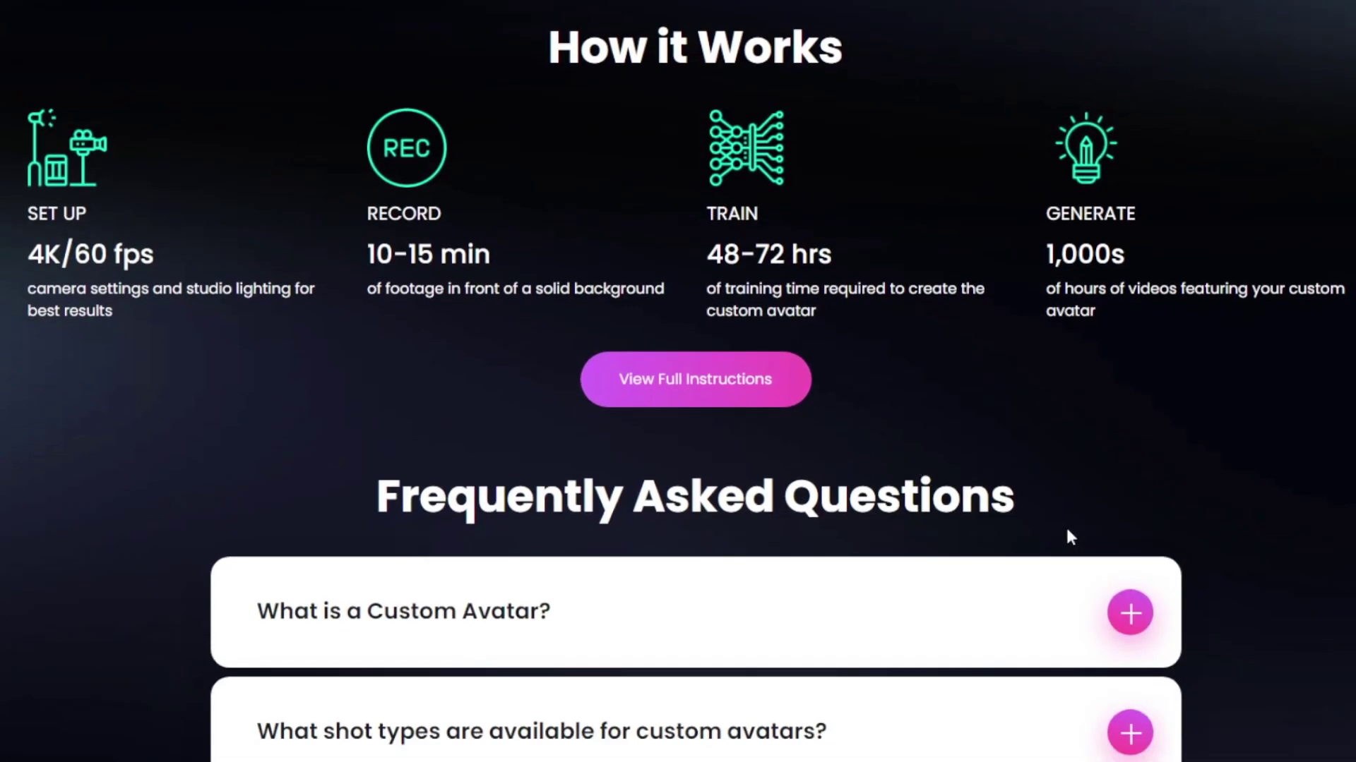
Step: Expand the FAQ answer on available shot types, and compare the Isabella (casual) shots in the Pipio Test project
click(664, 269)
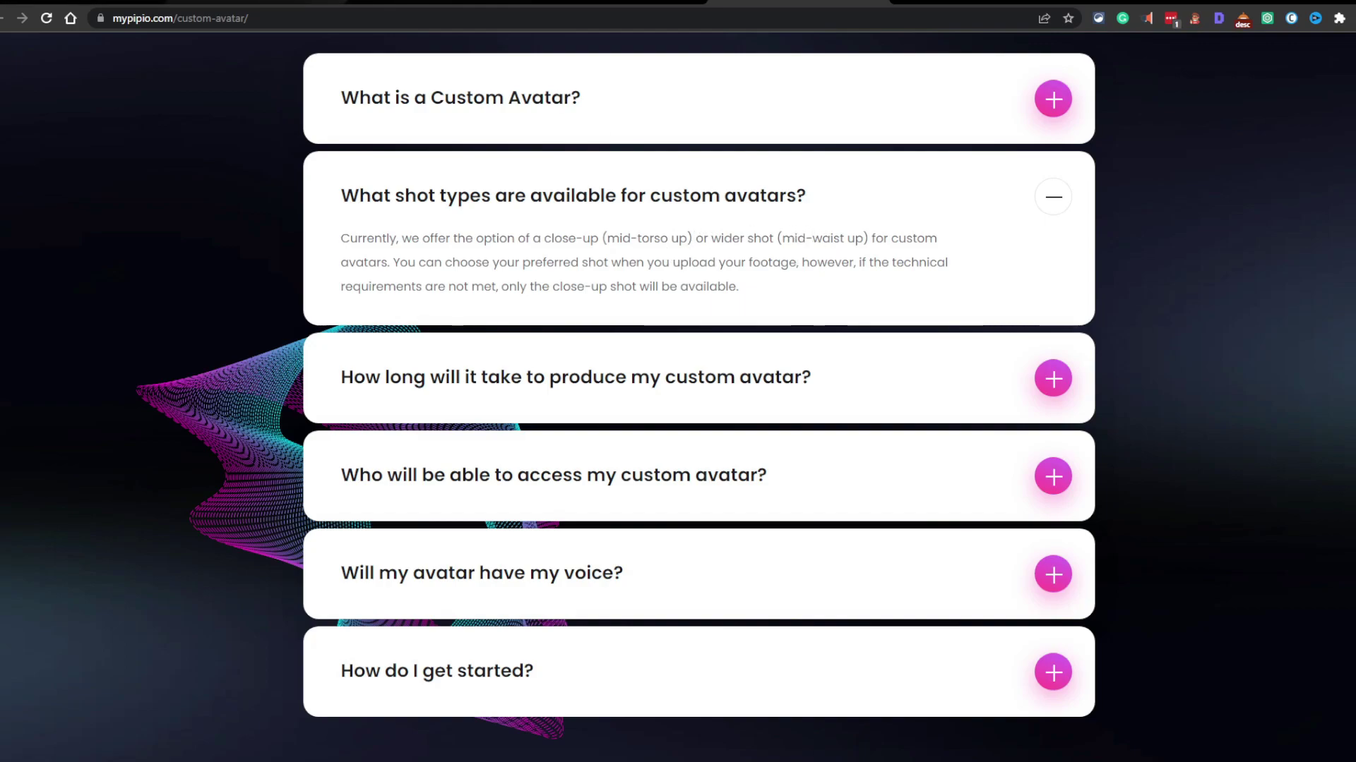
click(438, 2)
click(295, 277)
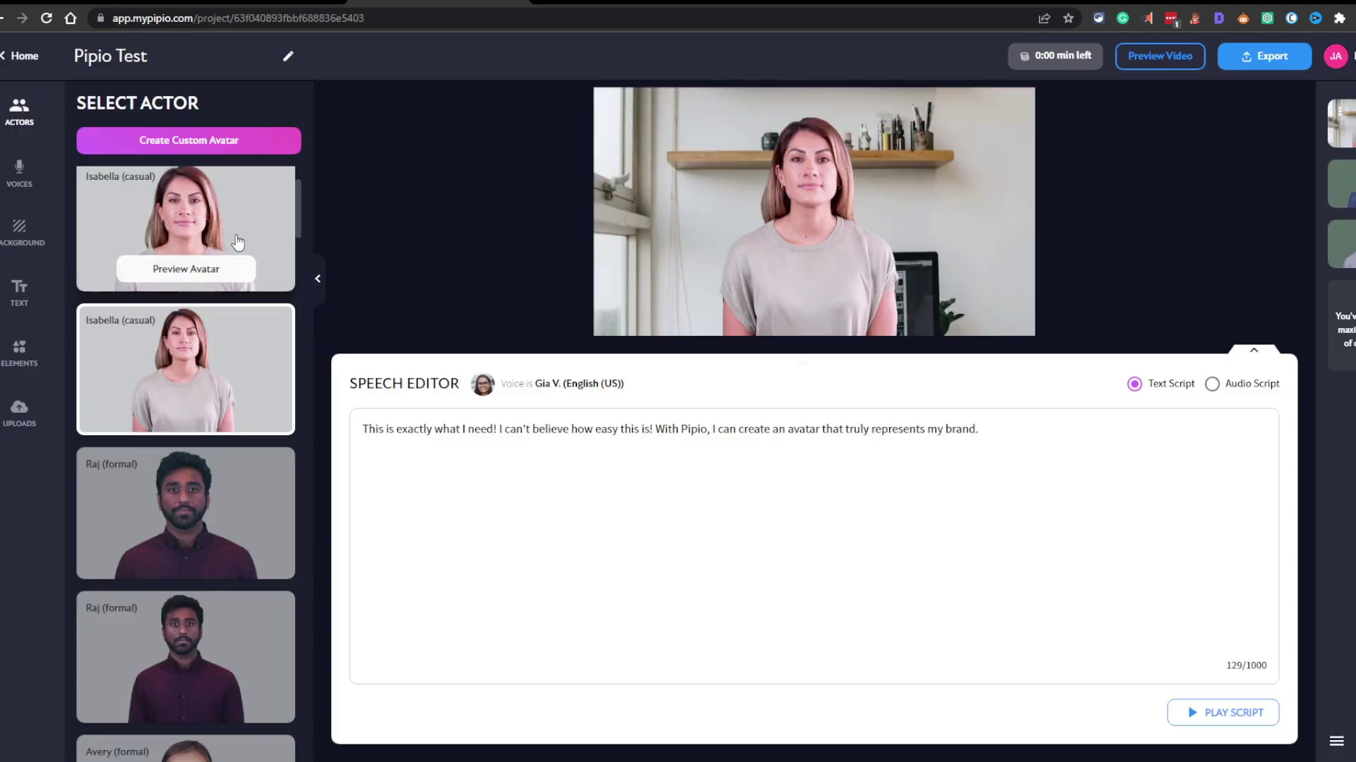
click(284, 337)
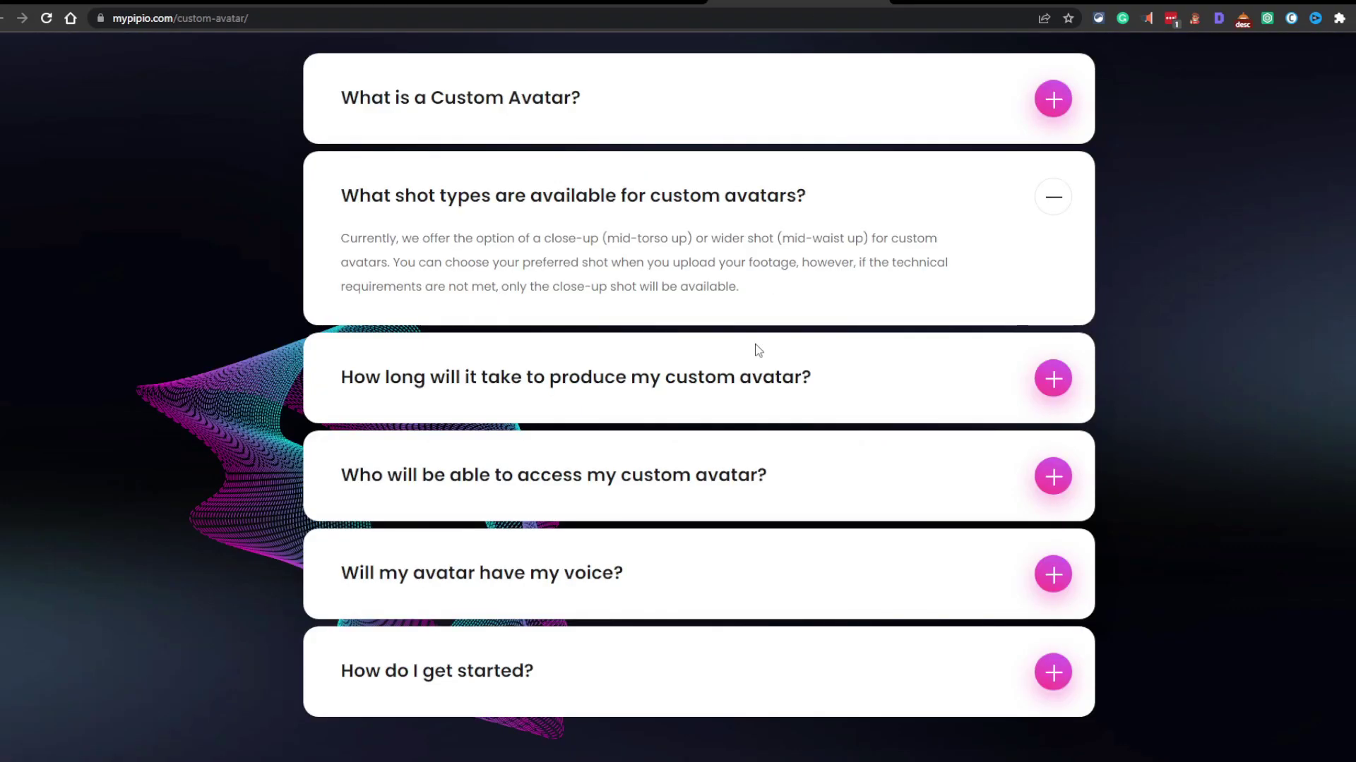
Step: Expand the FAQ answer on how long a custom avatar takes to produce, and highlight the stated business days
click(766, 376)
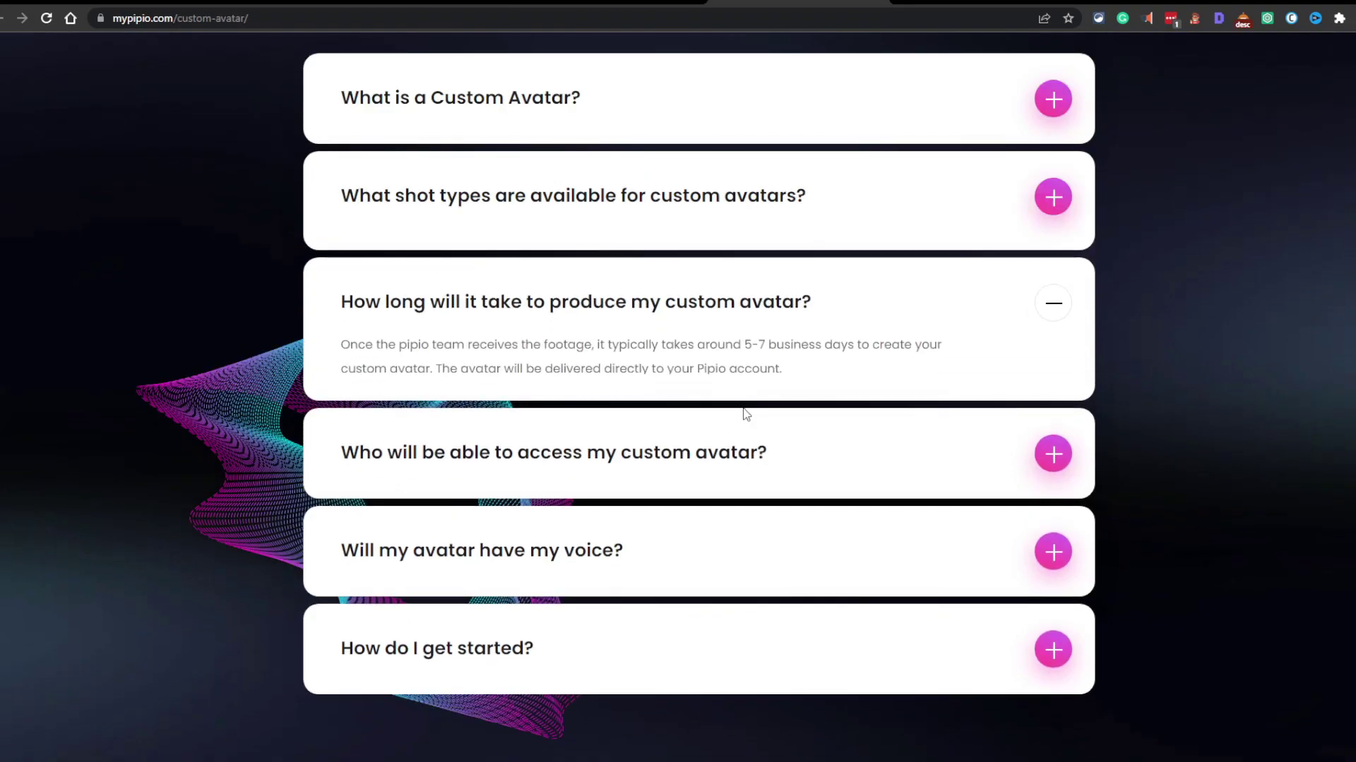
drag(745, 332, 855, 331)
click(902, 368)
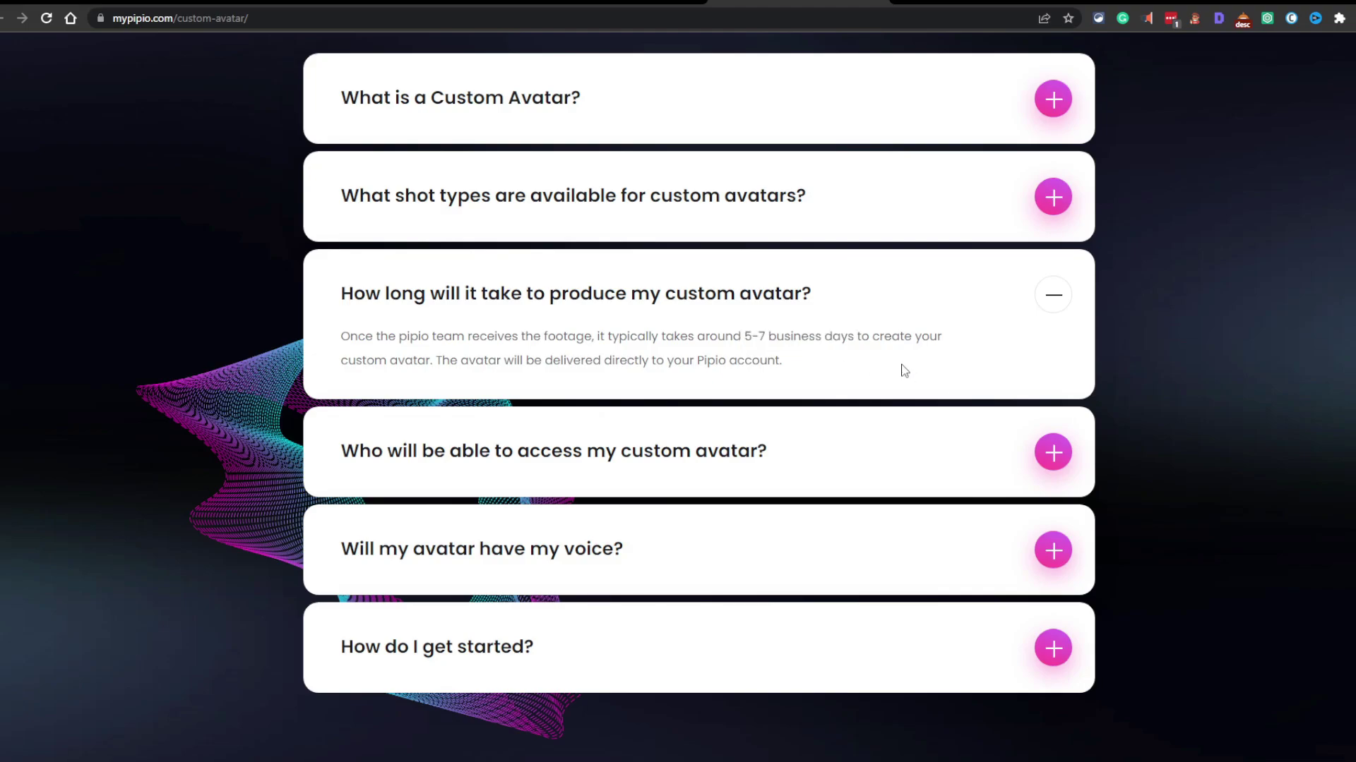
Step: Compare the 48-72 hrs training time under How it Works with the 5-7 business days in the production-time answer, highlighting both
scroll(902, 368, up, 8)
drag(810, 411, 707, 411)
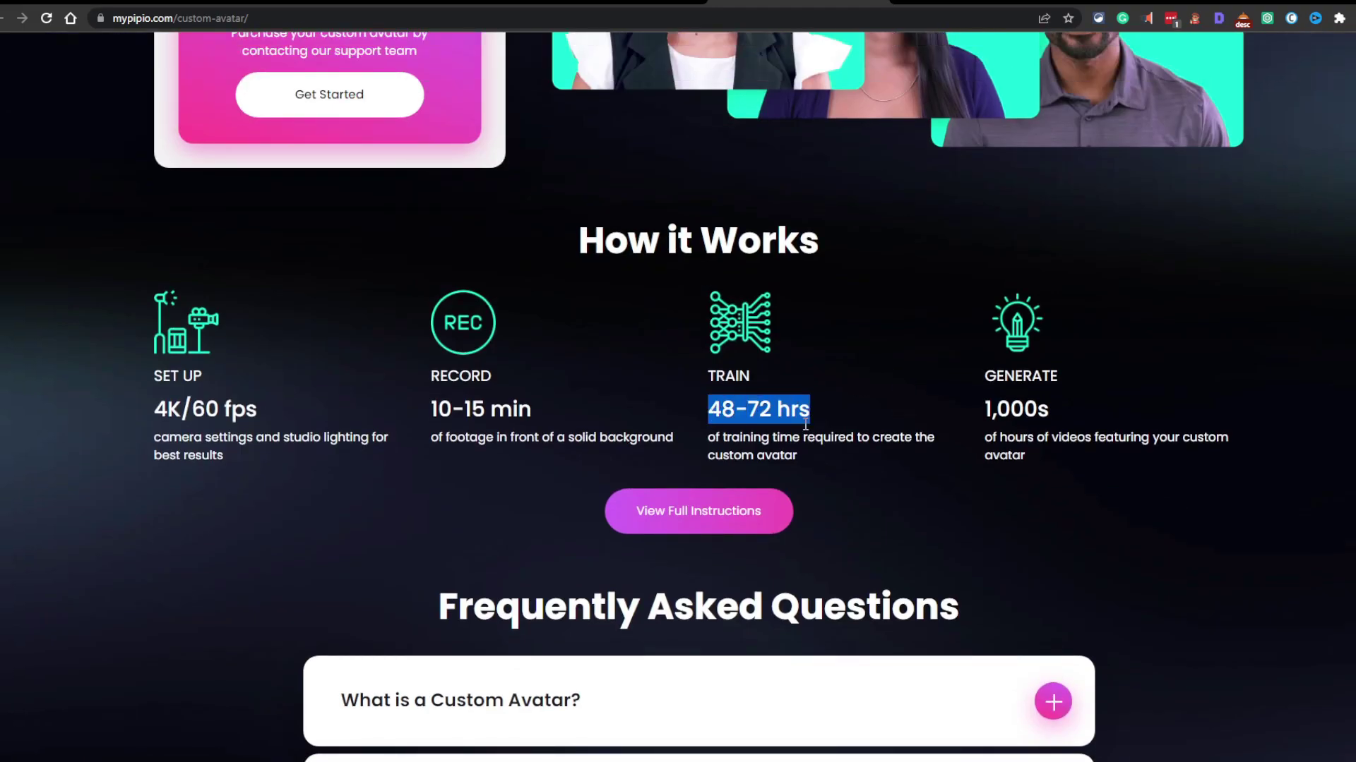
scroll(1207, 480, down, 7)
scroll(895, 483, up, 5)
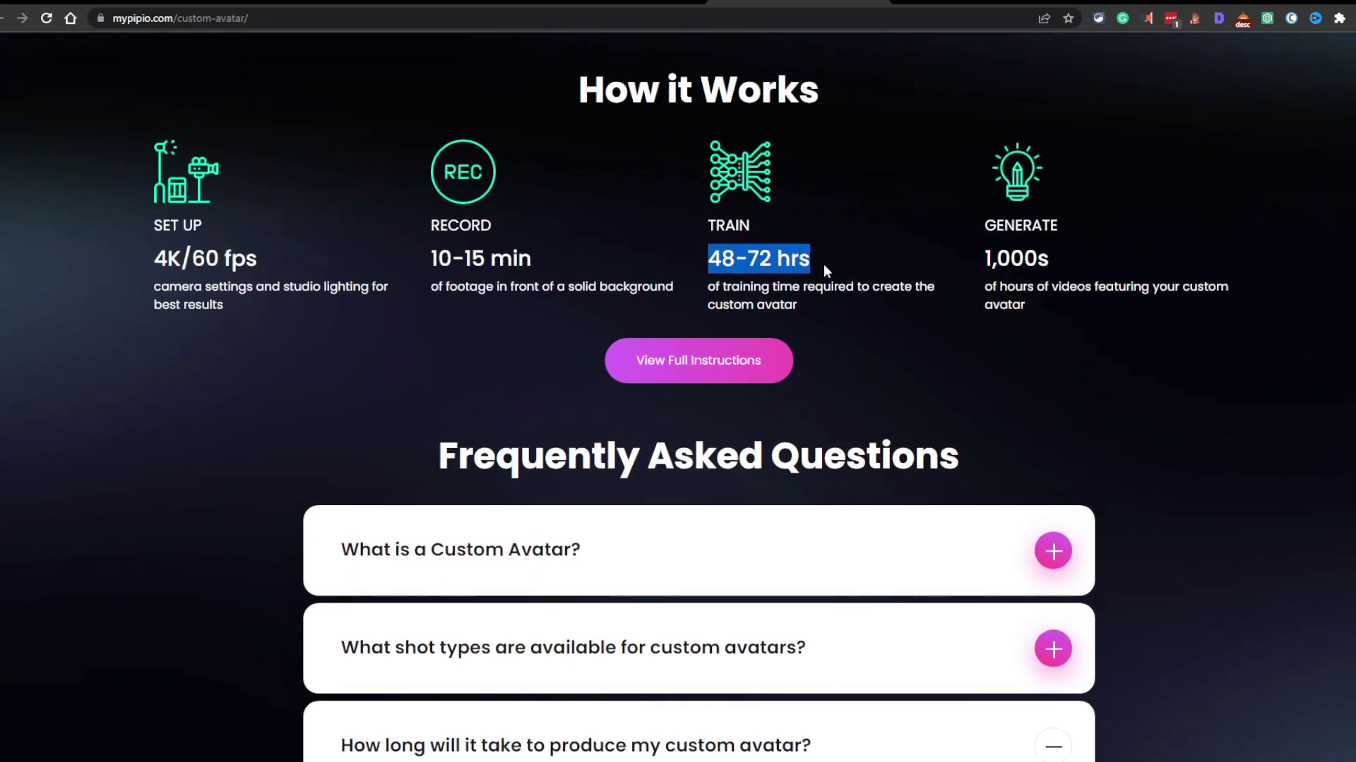
click(834, 259)
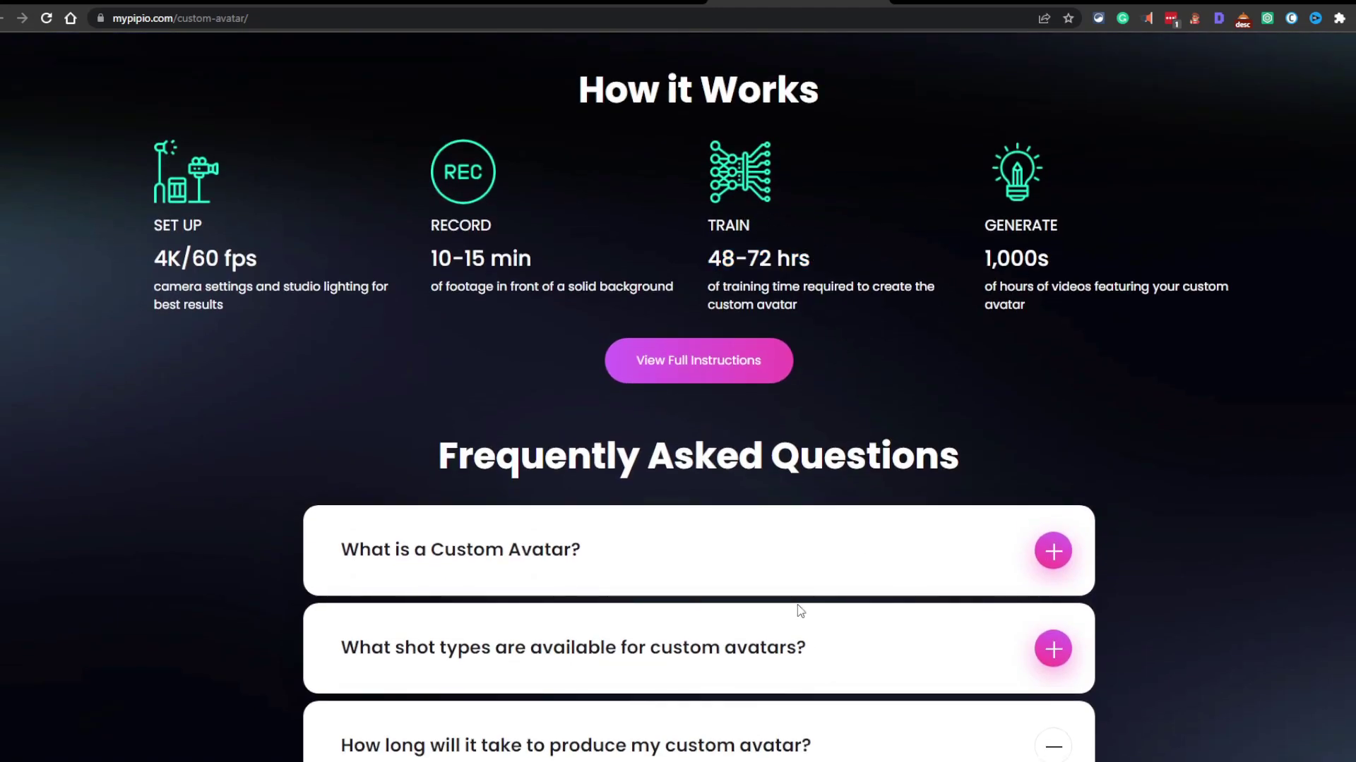
scroll(797, 605, down, 5)
mouse_move(744, 337)
mouse_down()
mouse_move(796, 337)
mouse_move(768, 336)
mouse_up()
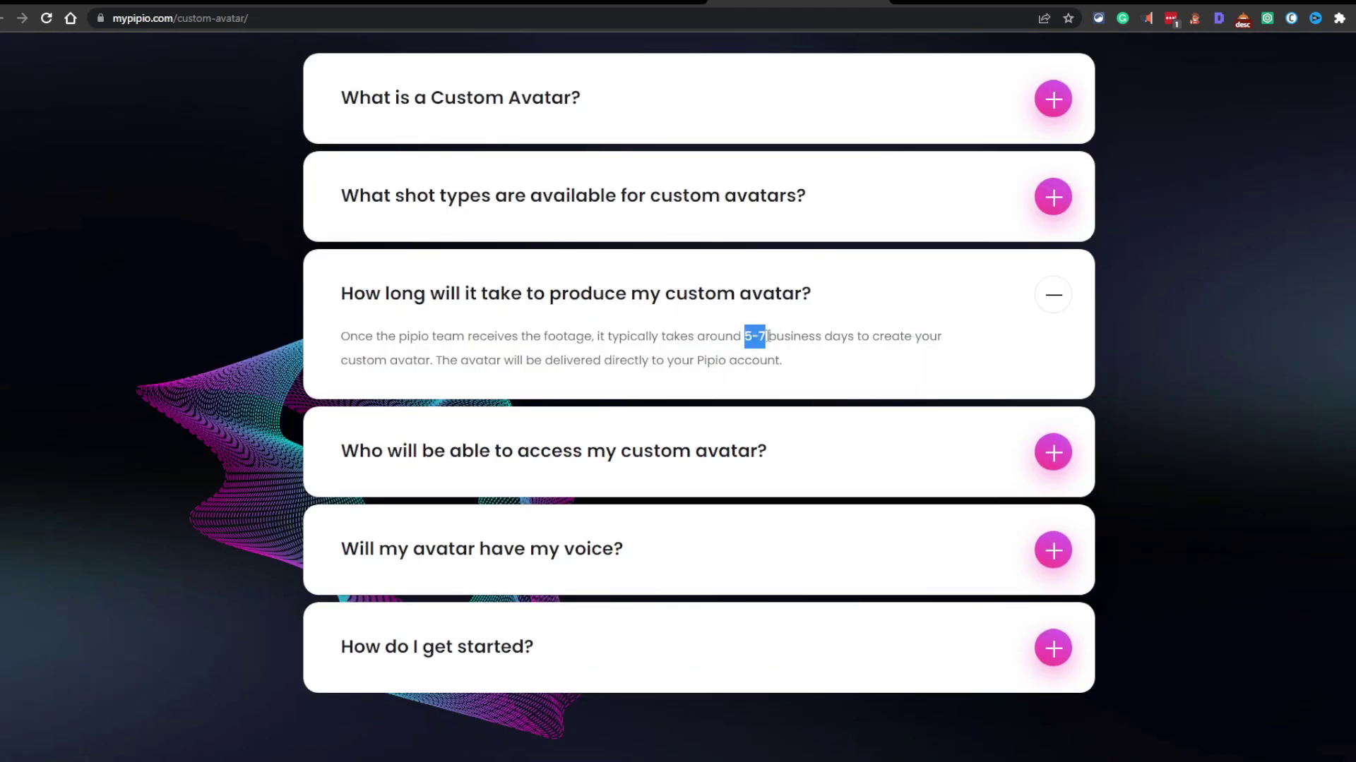
click(791, 361)
Step: Expand the FAQ answers on who can access the custom avatar and whether it has one's own voice, and visit Pipio's contact page
click(925, 415)
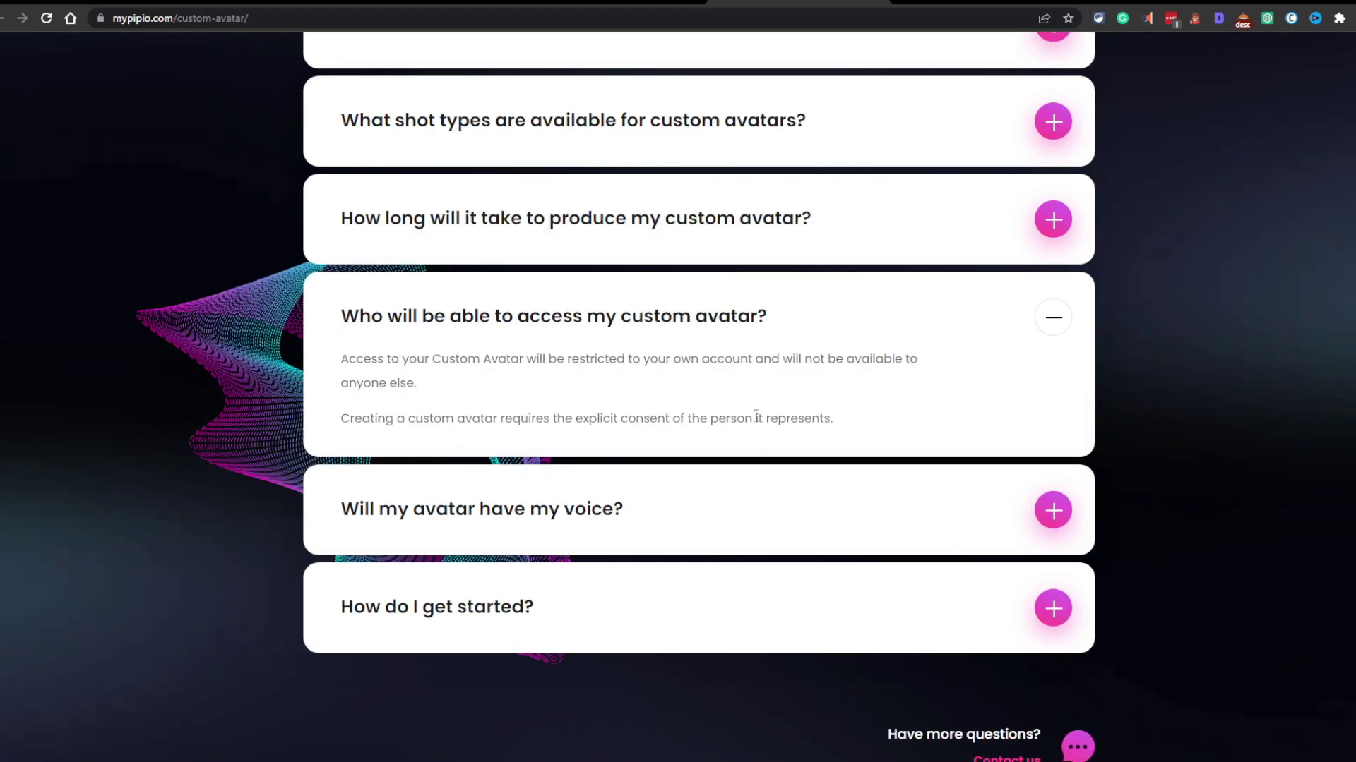
scroll(754, 376, down, 1)
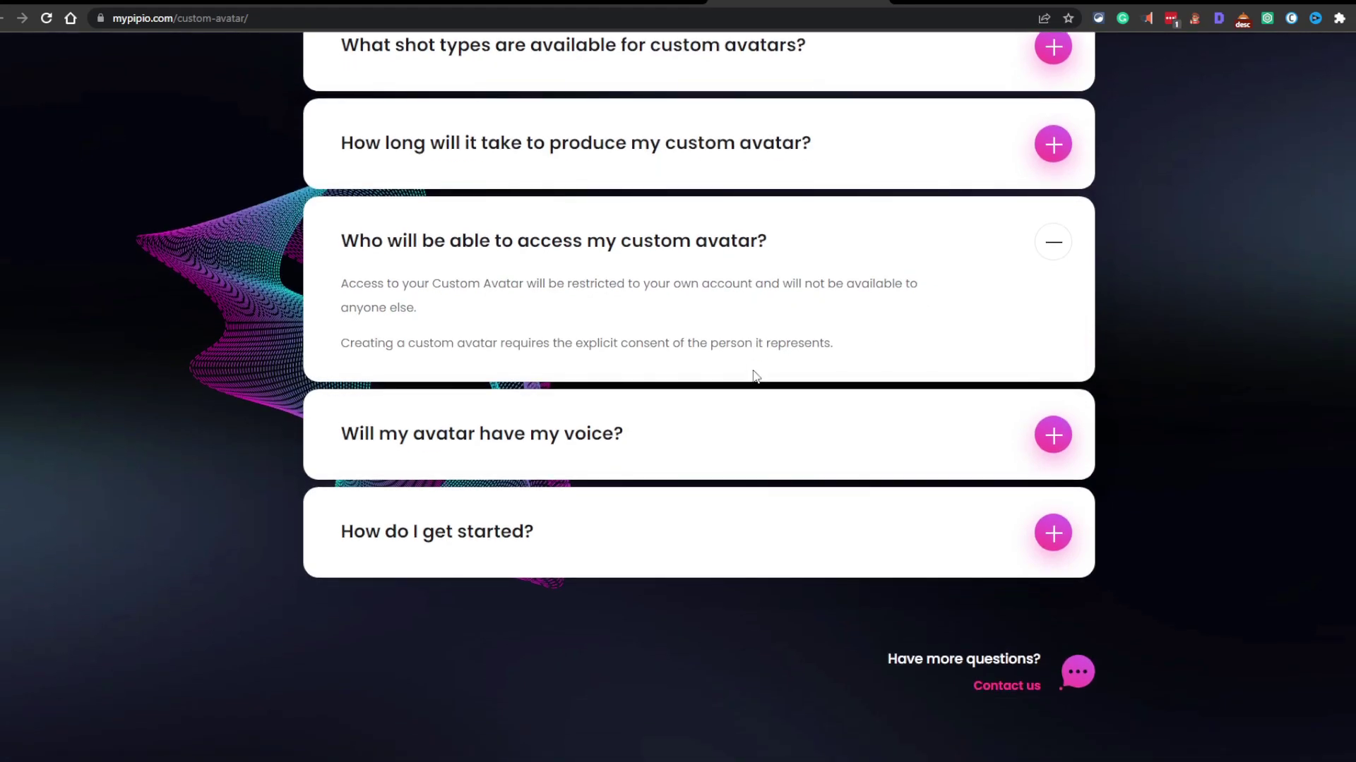
click(702, 443)
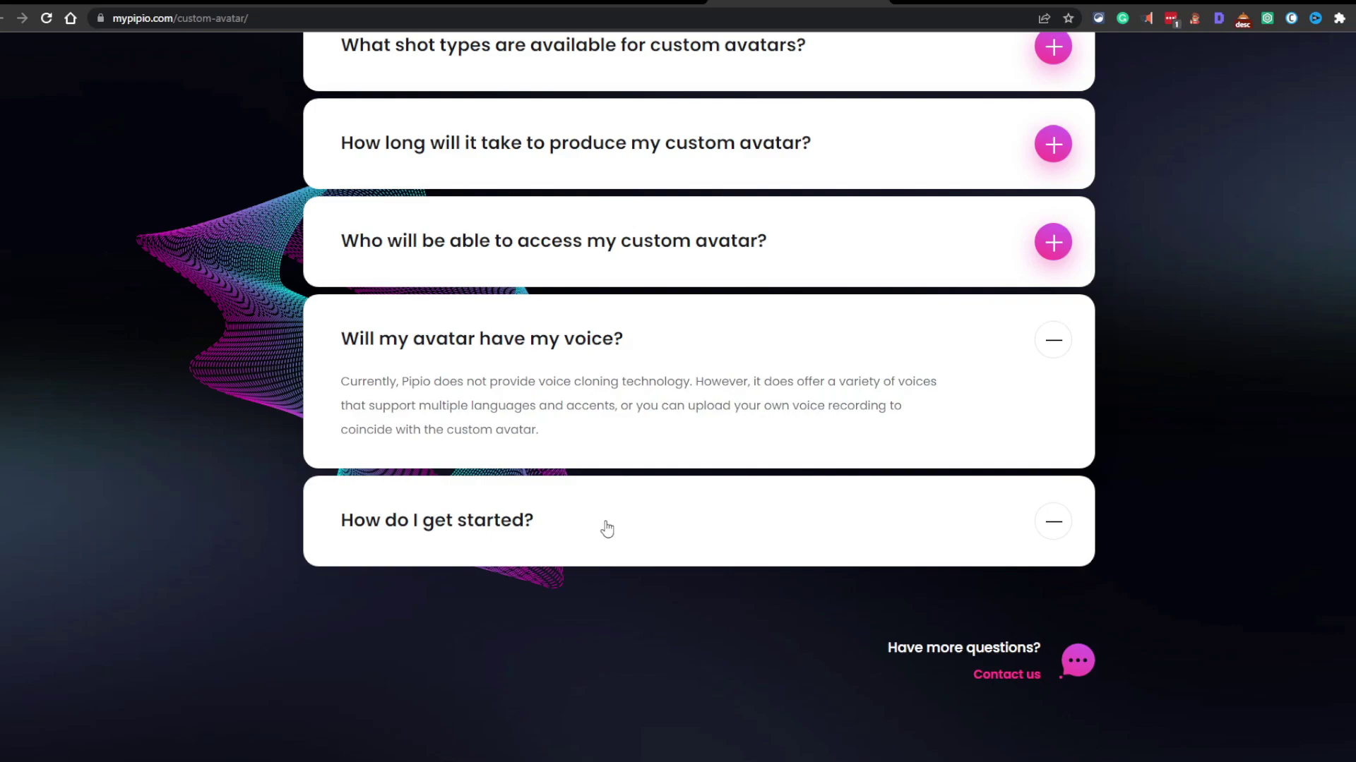
click(1025, 6)
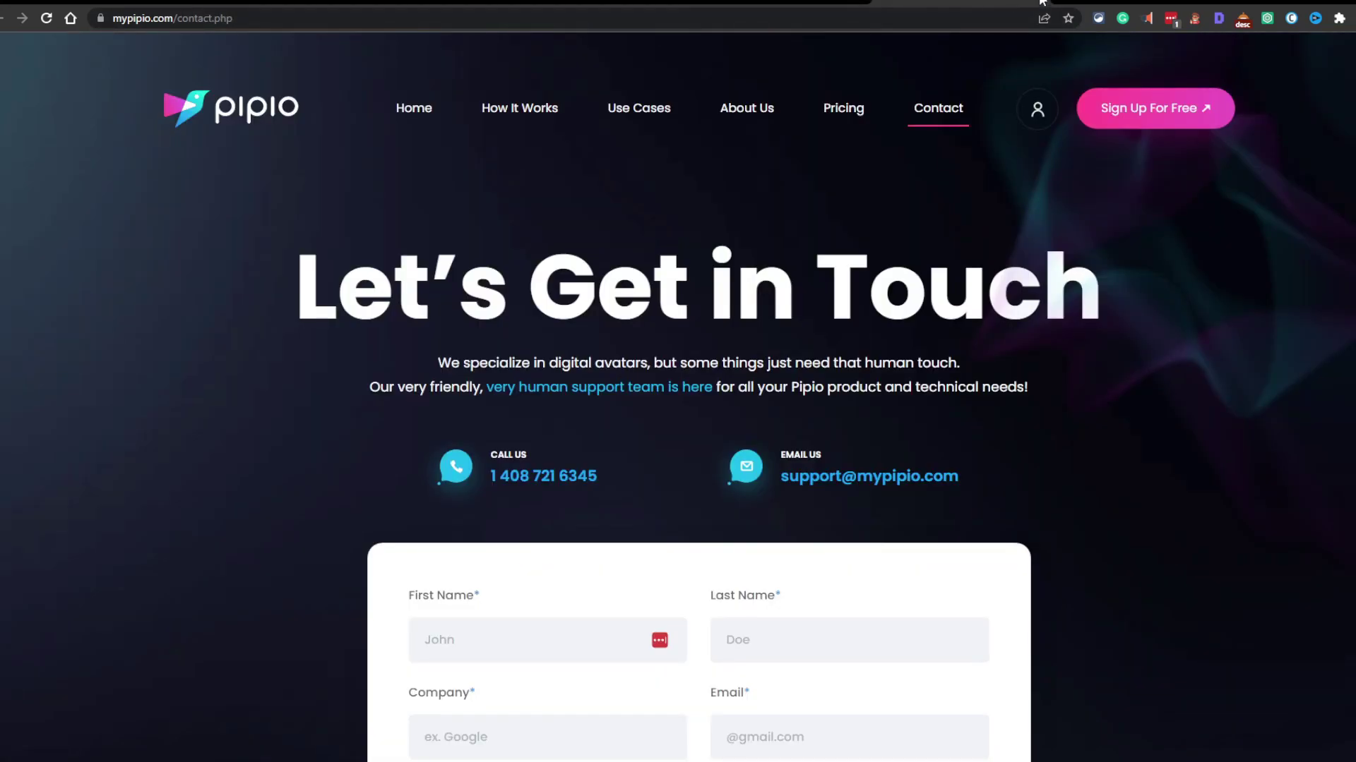
Step: Review the Background and Camera Settings requirements on Pipio's Performance Guidelines page
click(812, 6)
click(983, 4)
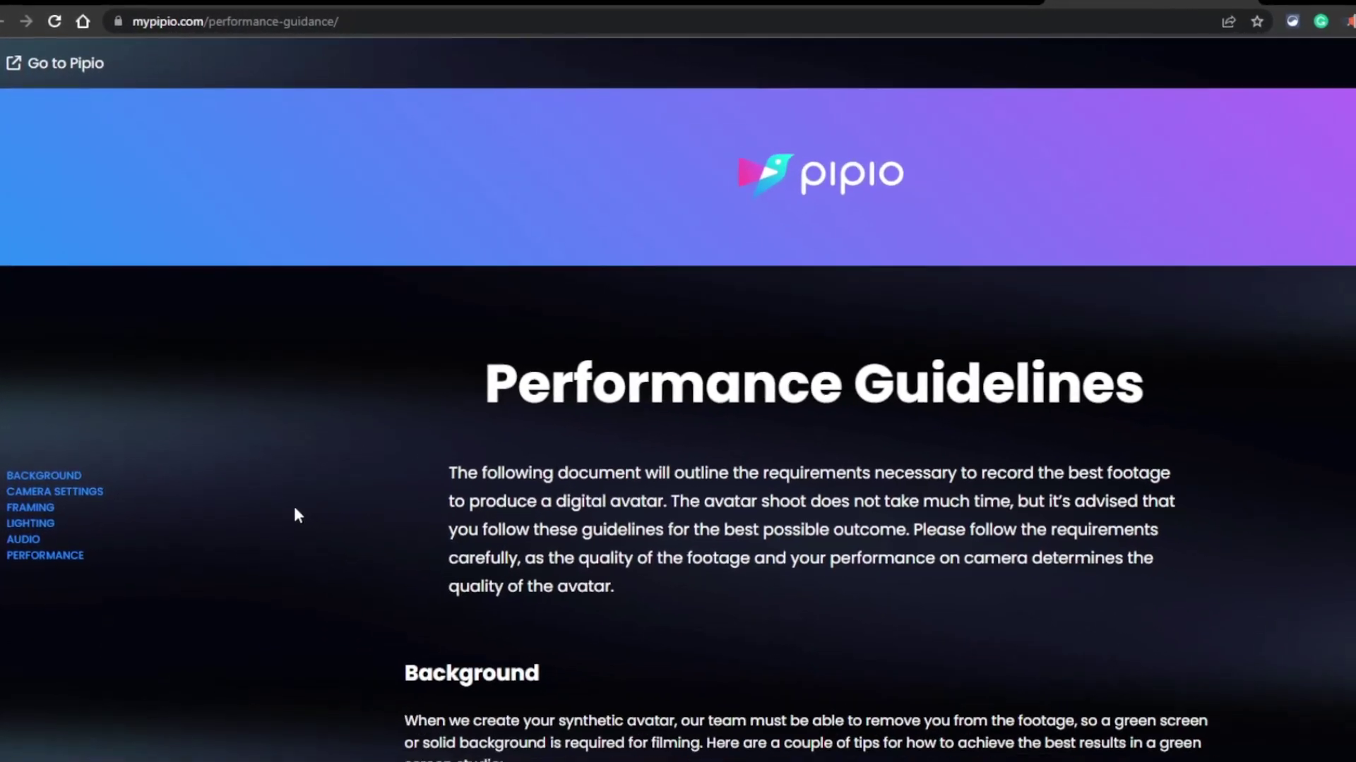
scroll(389, 382, down, 5)
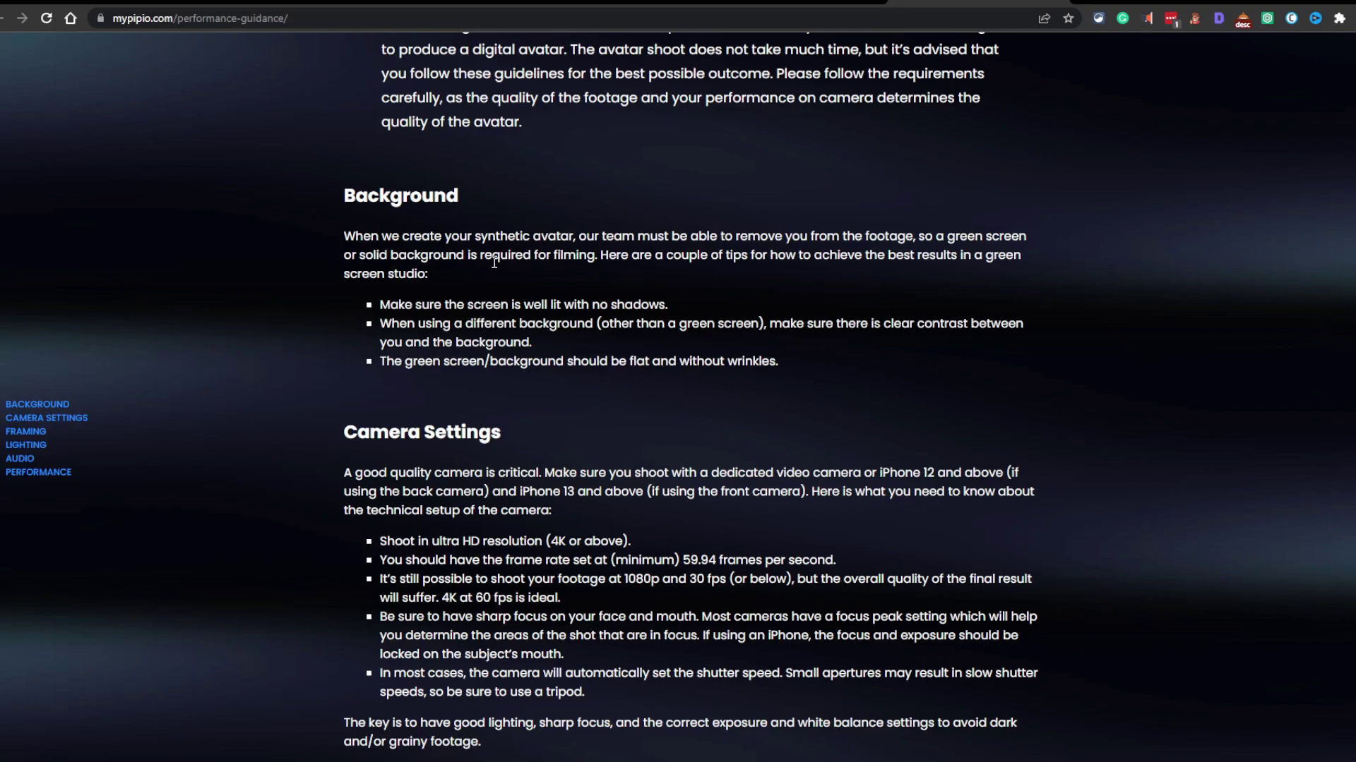
Step: Create a new project from the Pipio project dashboard and set Noah (formal2) in the white shirt as its actor
click(85, 2)
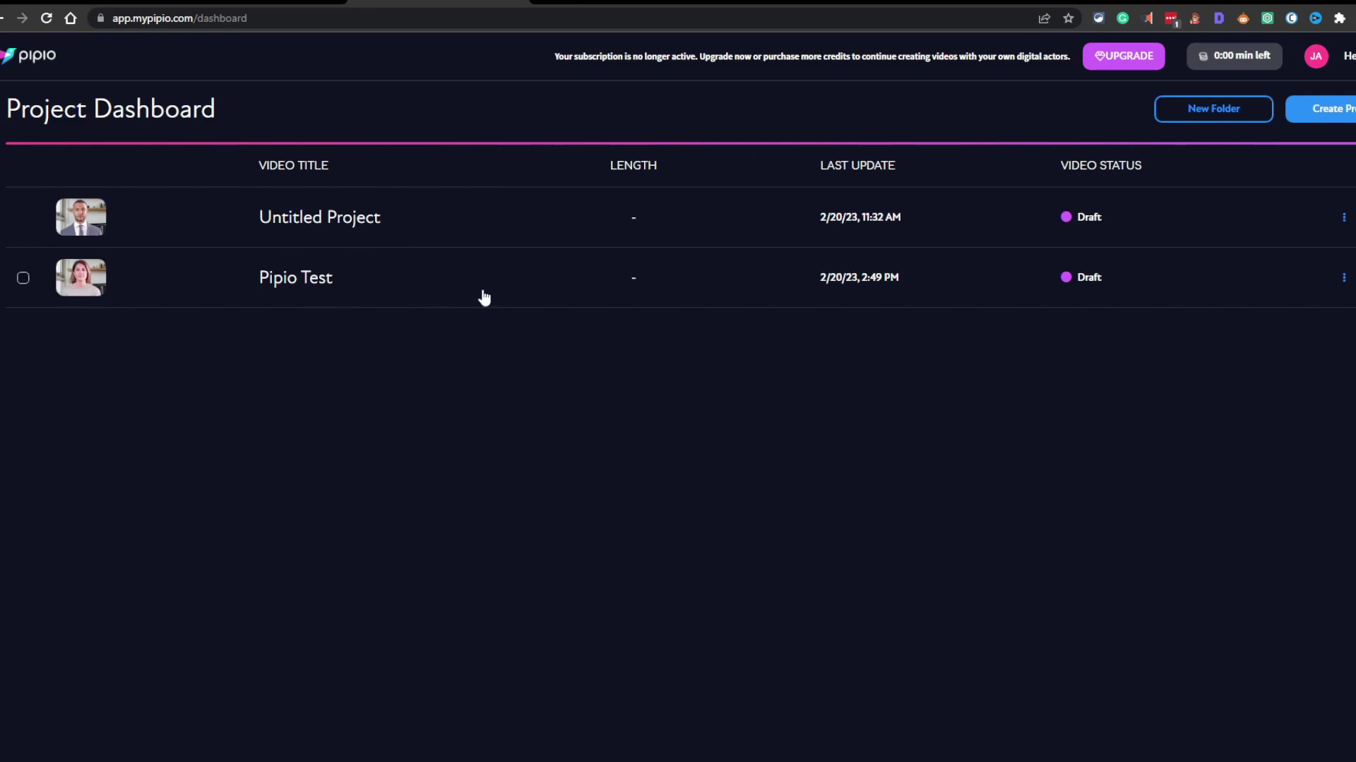
click(1324, 110)
scroll(197, 286, down, 10)
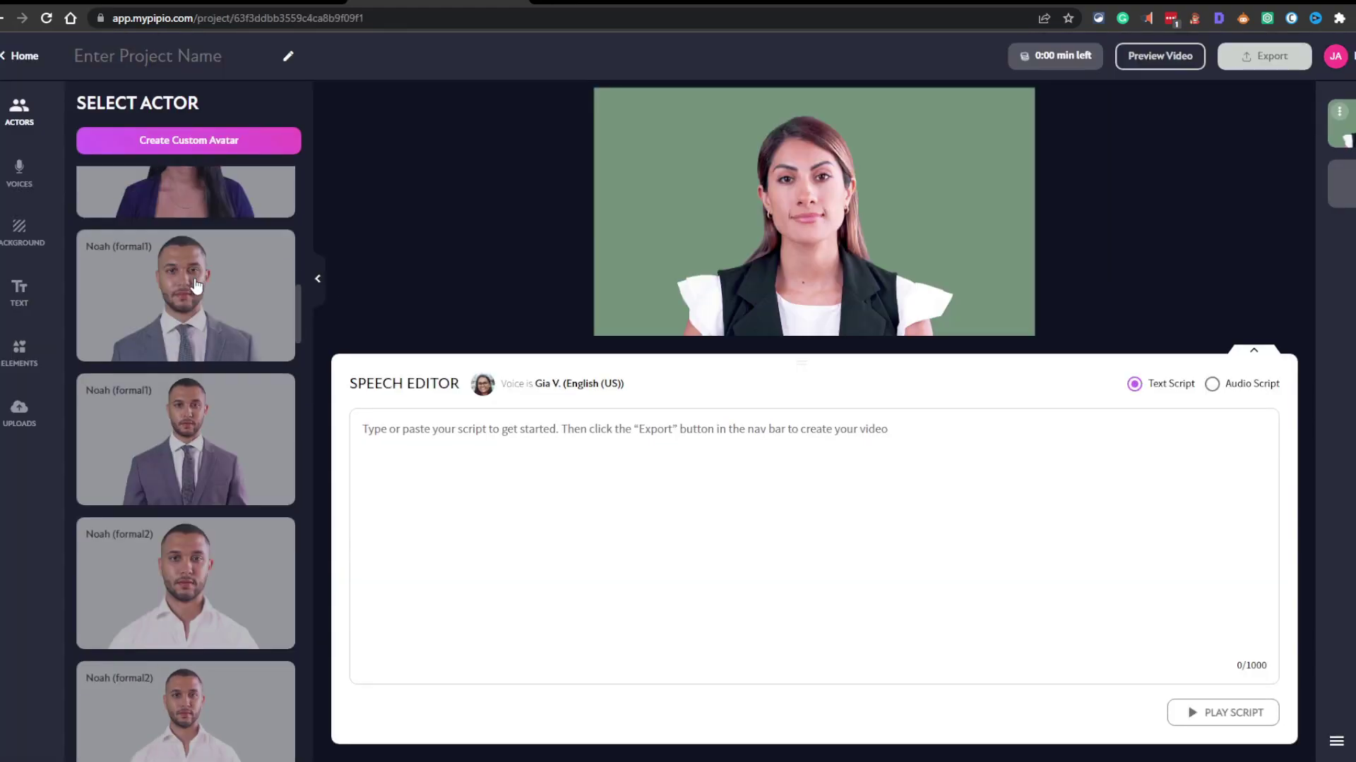
click(194, 233)
scroll(232, 550, down, 5)
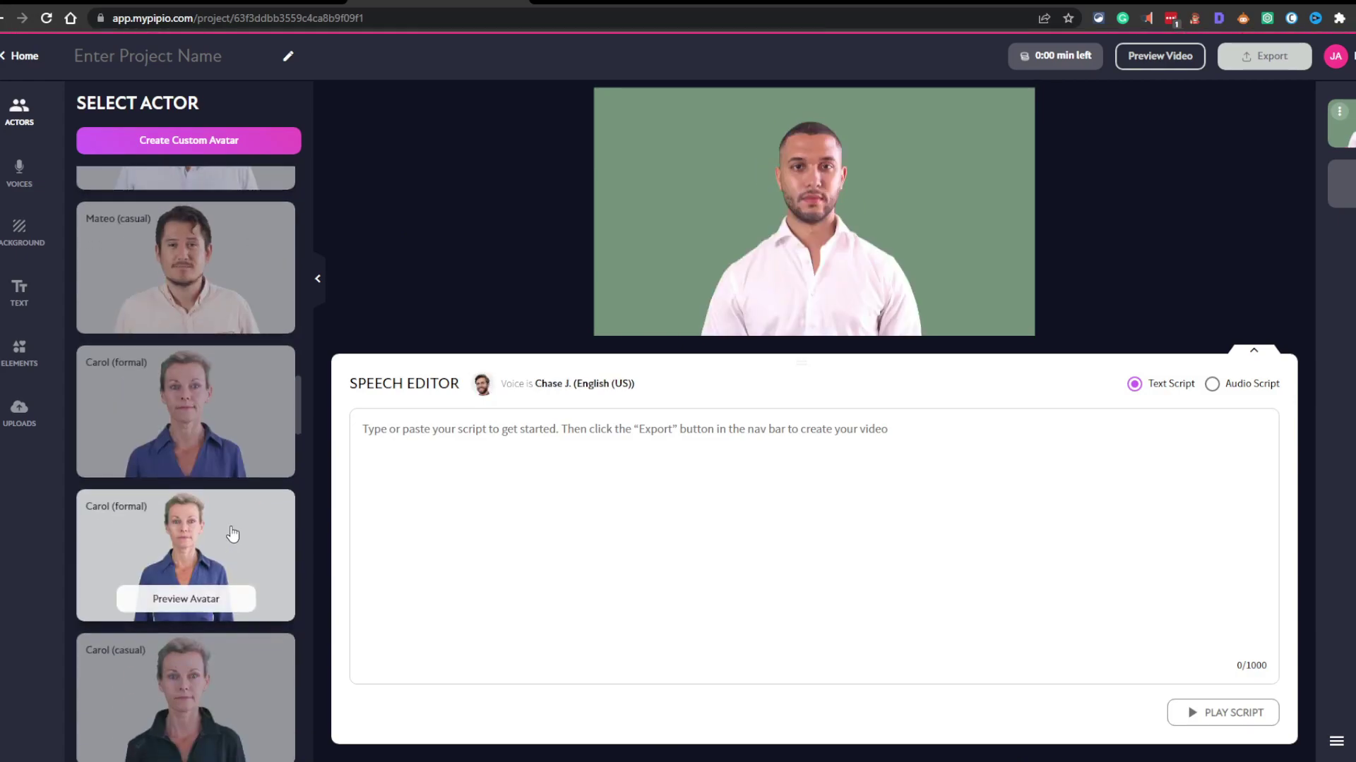
Step: Compare the wide and close shots of the Thomas (formal) actor on the canvas
click(242, 423)
scroll(251, 611, down, 5)
click(235, 593)
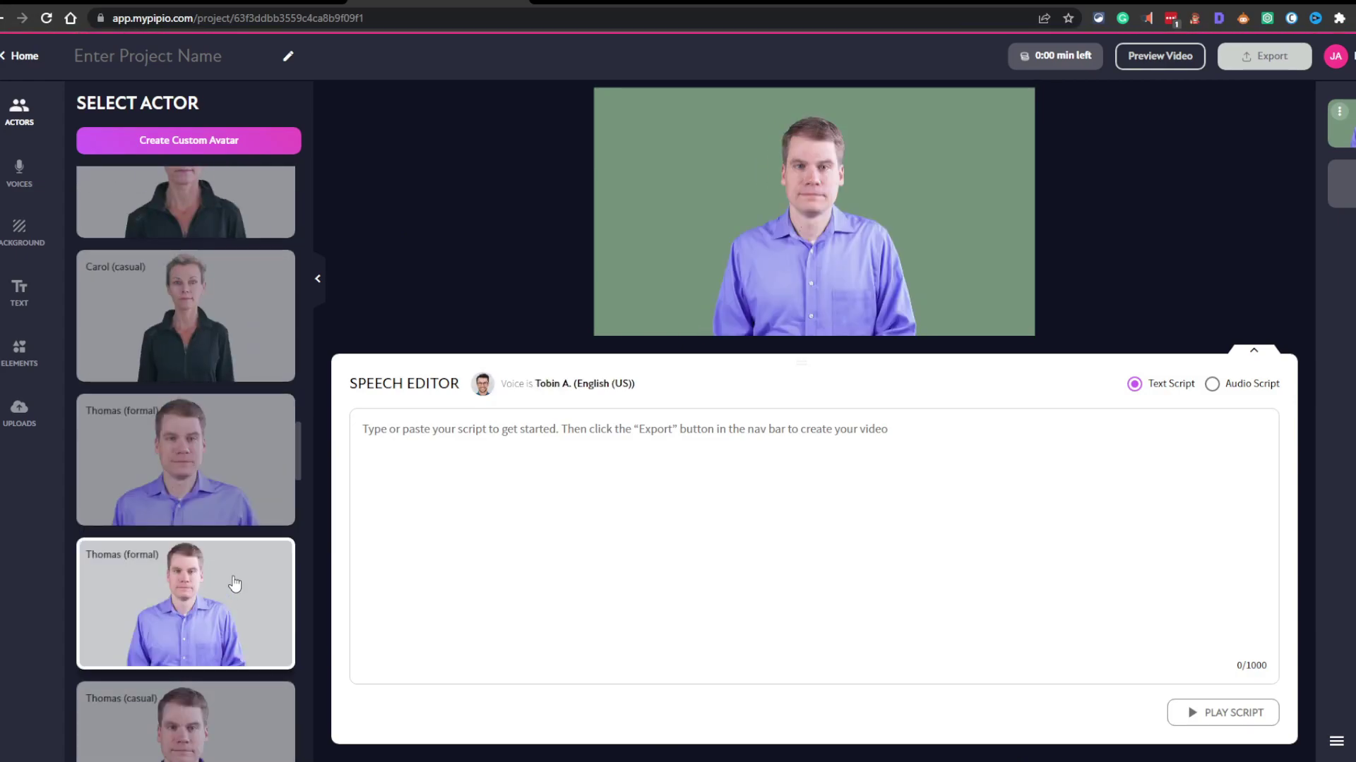
mouse_move(205, 456)
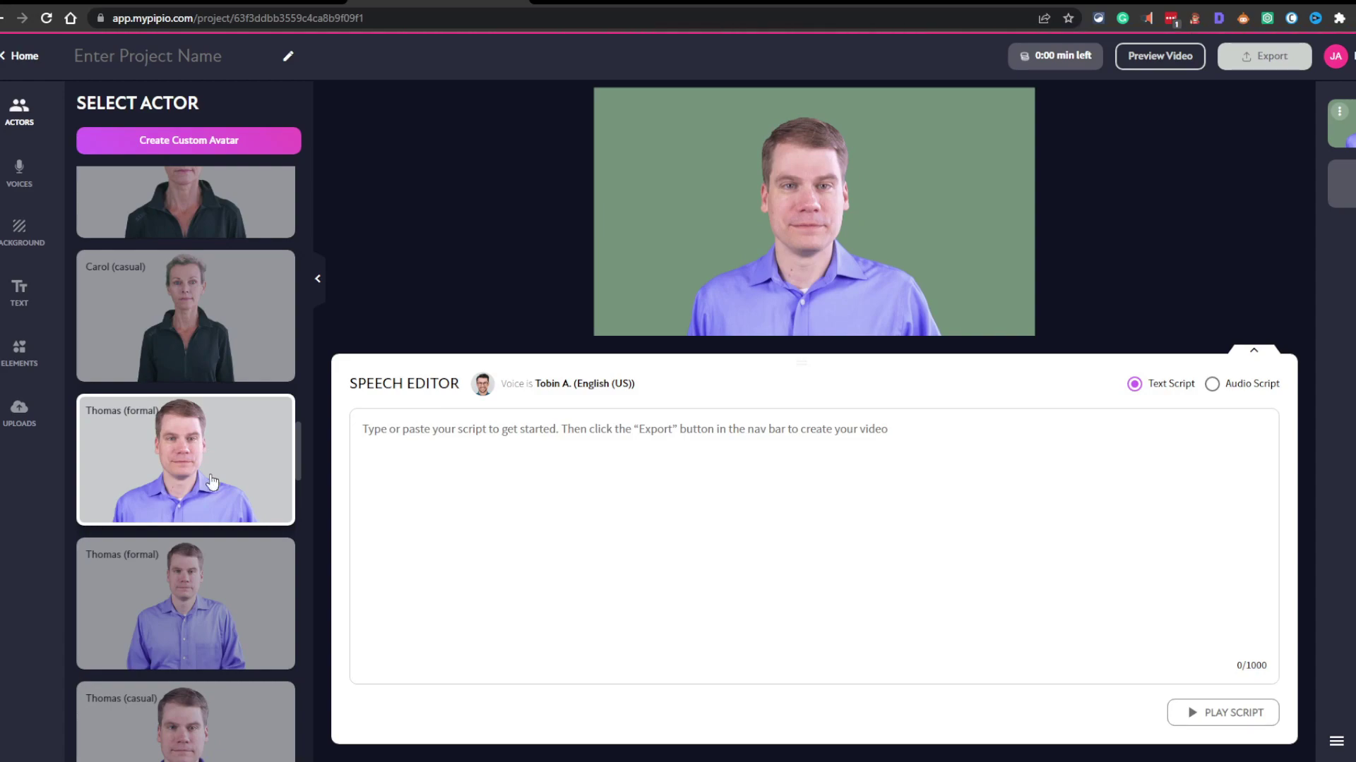
click(231, 625)
Step: Try the close and wide Thomas (casual) shots on the canvas
scroll(233, 614, down, 1)
scroll(232, 614, down, 5)
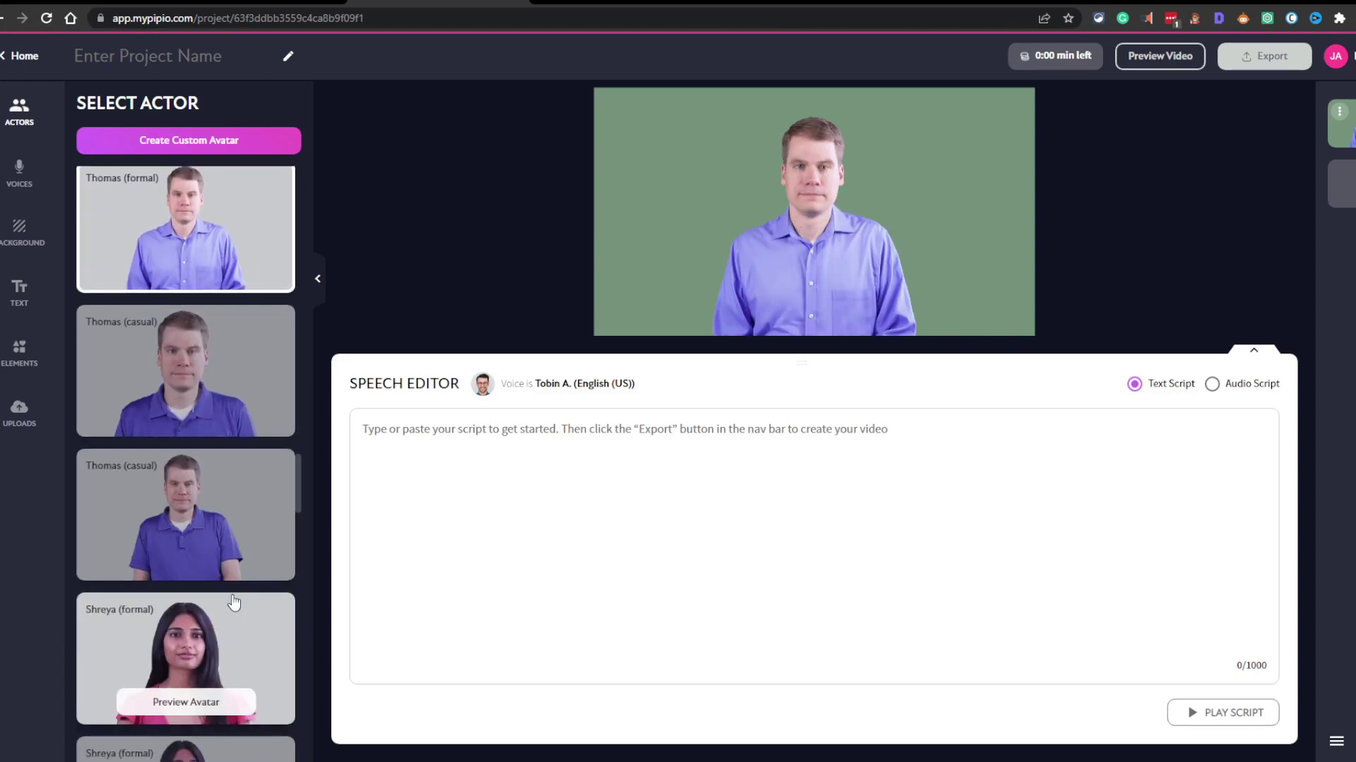
click(242, 381)
click(238, 505)
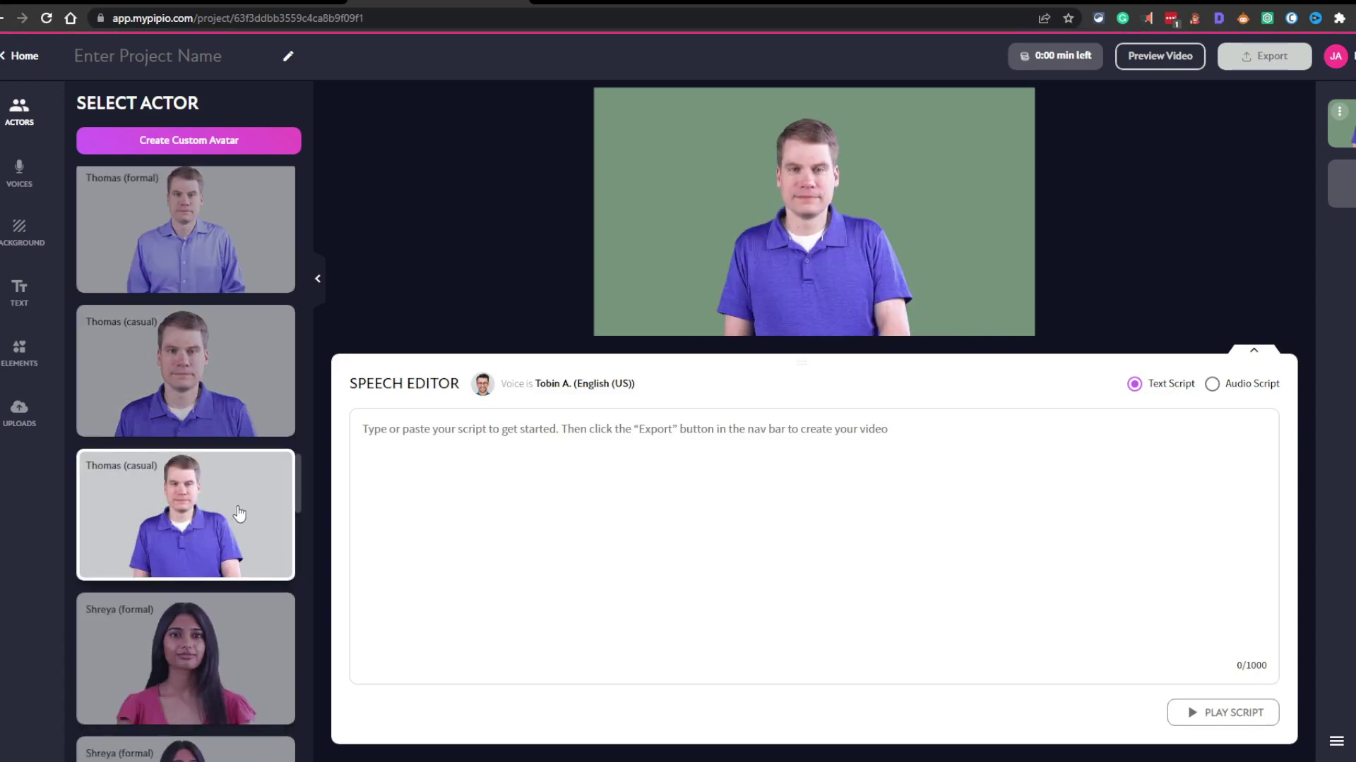
Step: Compare the wide Shreya (formal) shot with the close Shreya (casual) shot
scroll(268, 367, down, 5)
click(268, 329)
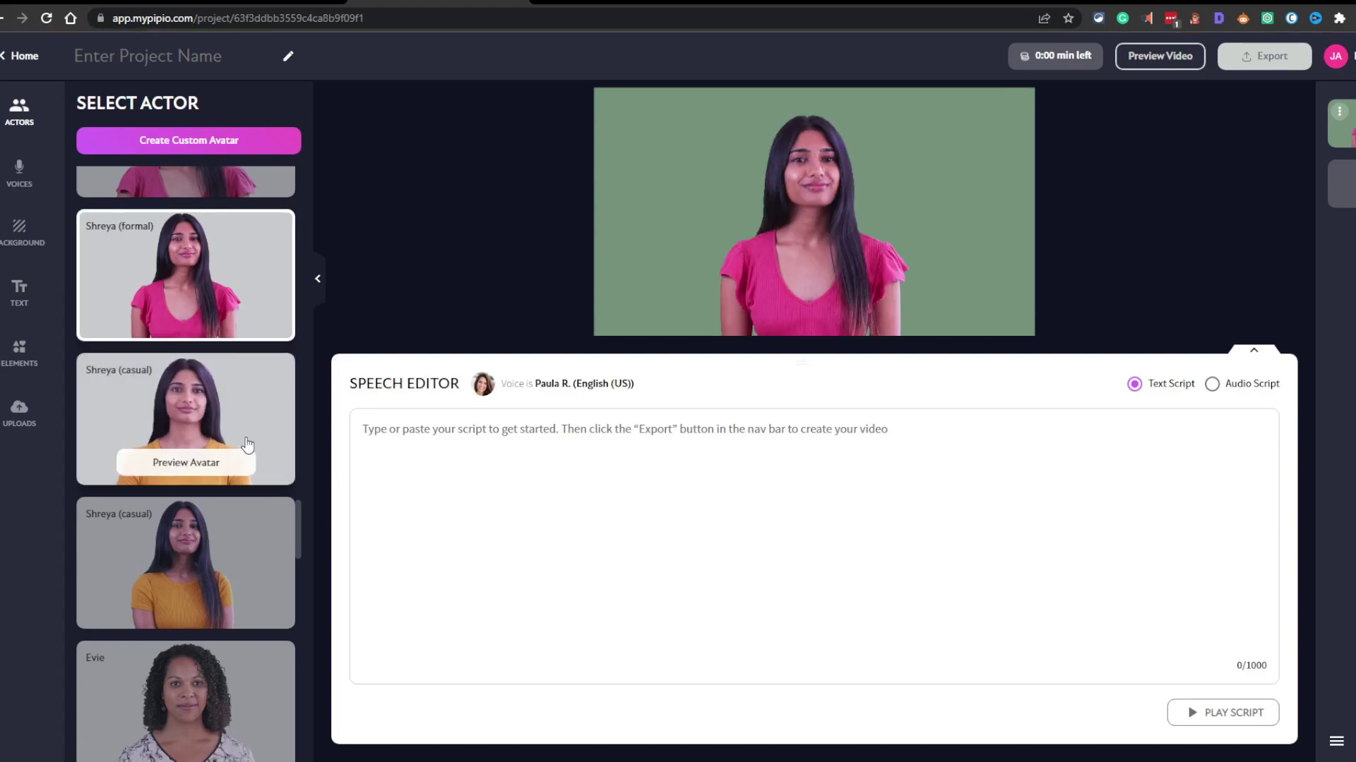
click(241, 454)
Step: Play the preview video of the close Cooper (formal) avatar and close it partway through
scroll(221, 575, down, 6)
scroll(221, 575, down, 5)
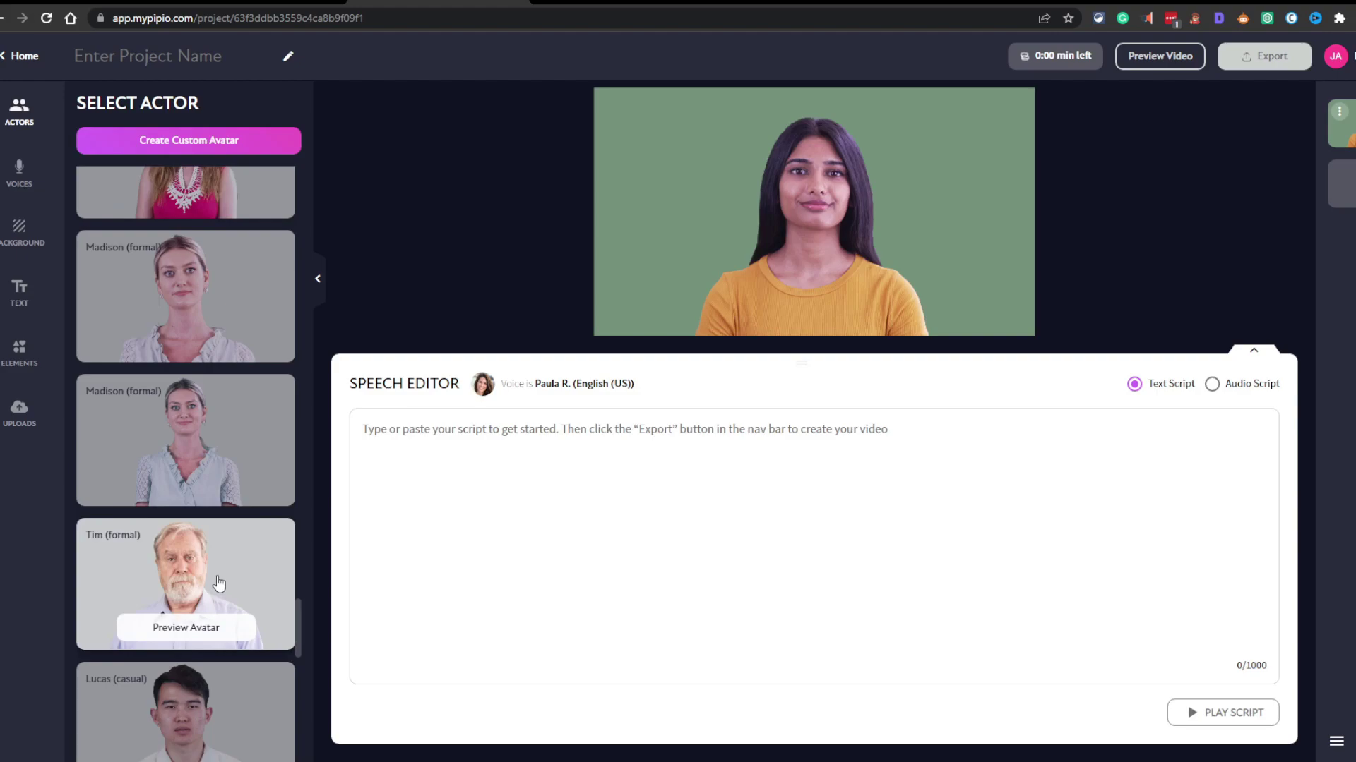
scroll(219, 583, down, 5)
click(229, 535)
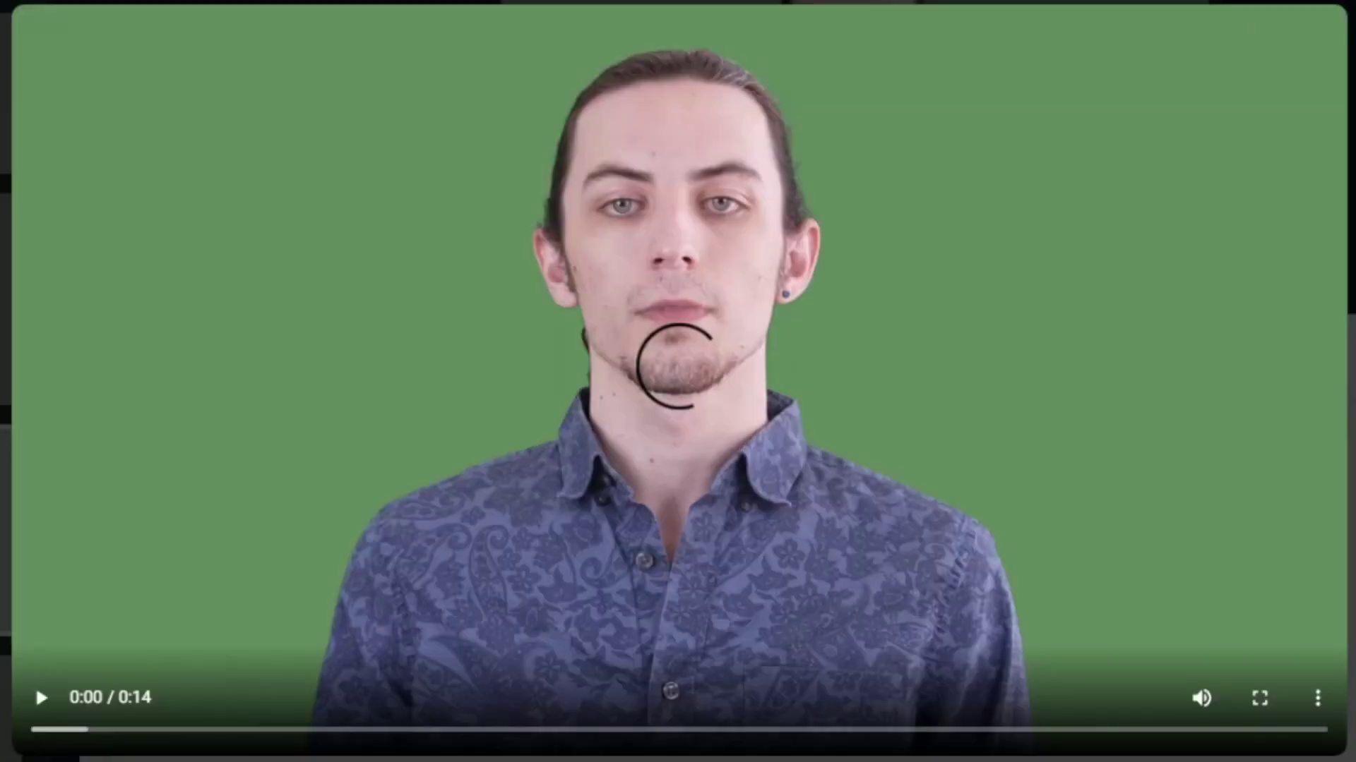
click(44, 695)
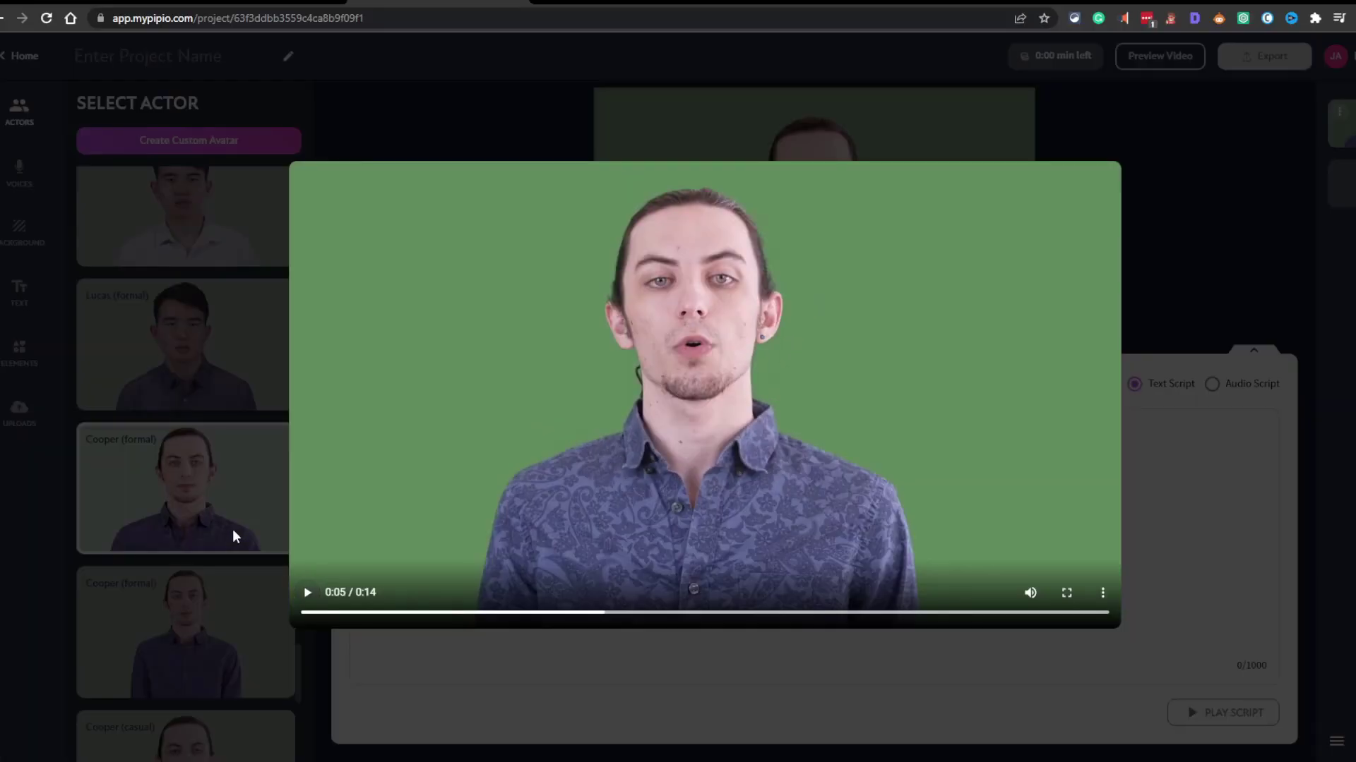
click(233, 535)
Step: Watch the Corey (formal) avatar preview, close it, and choose Charlotte (formal) as the project's actor
scroll(229, 692, down, 3)
scroll(230, 692, down, 10)
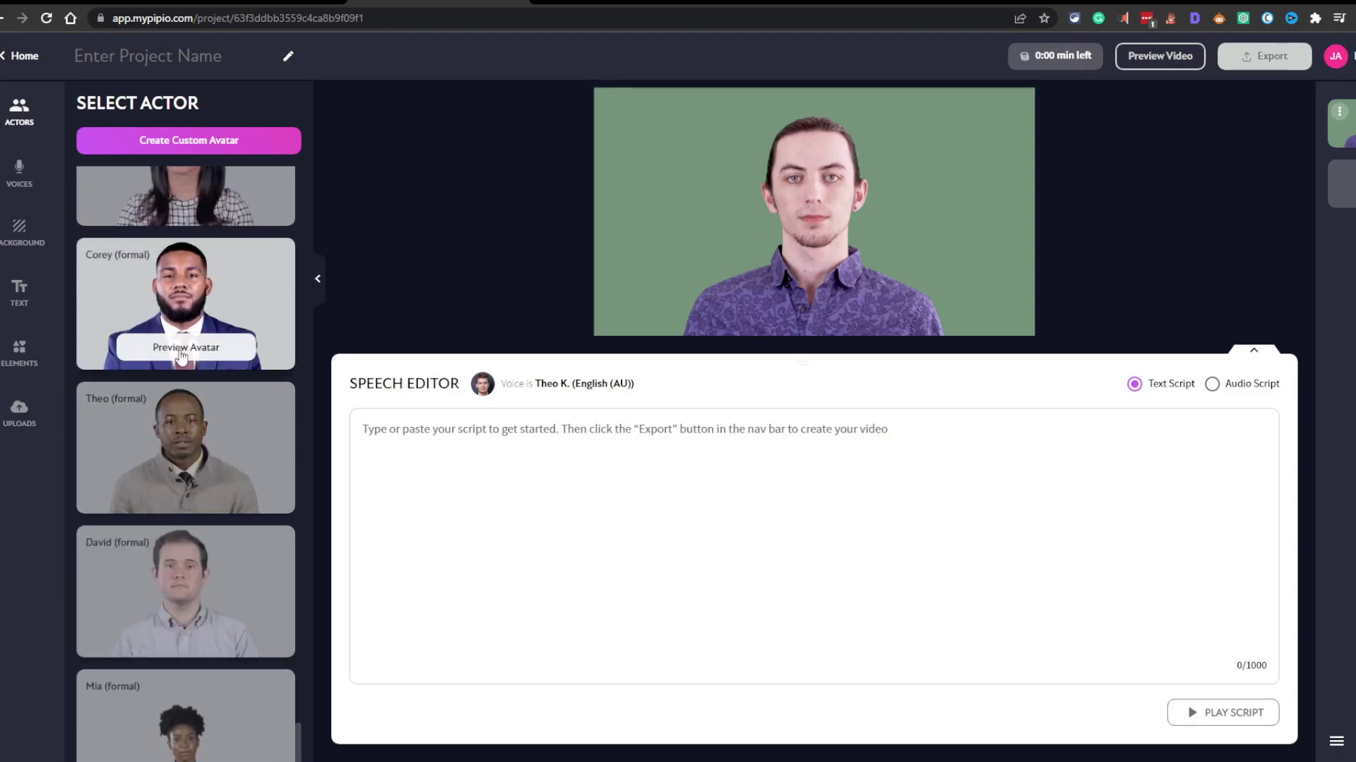
click(181, 347)
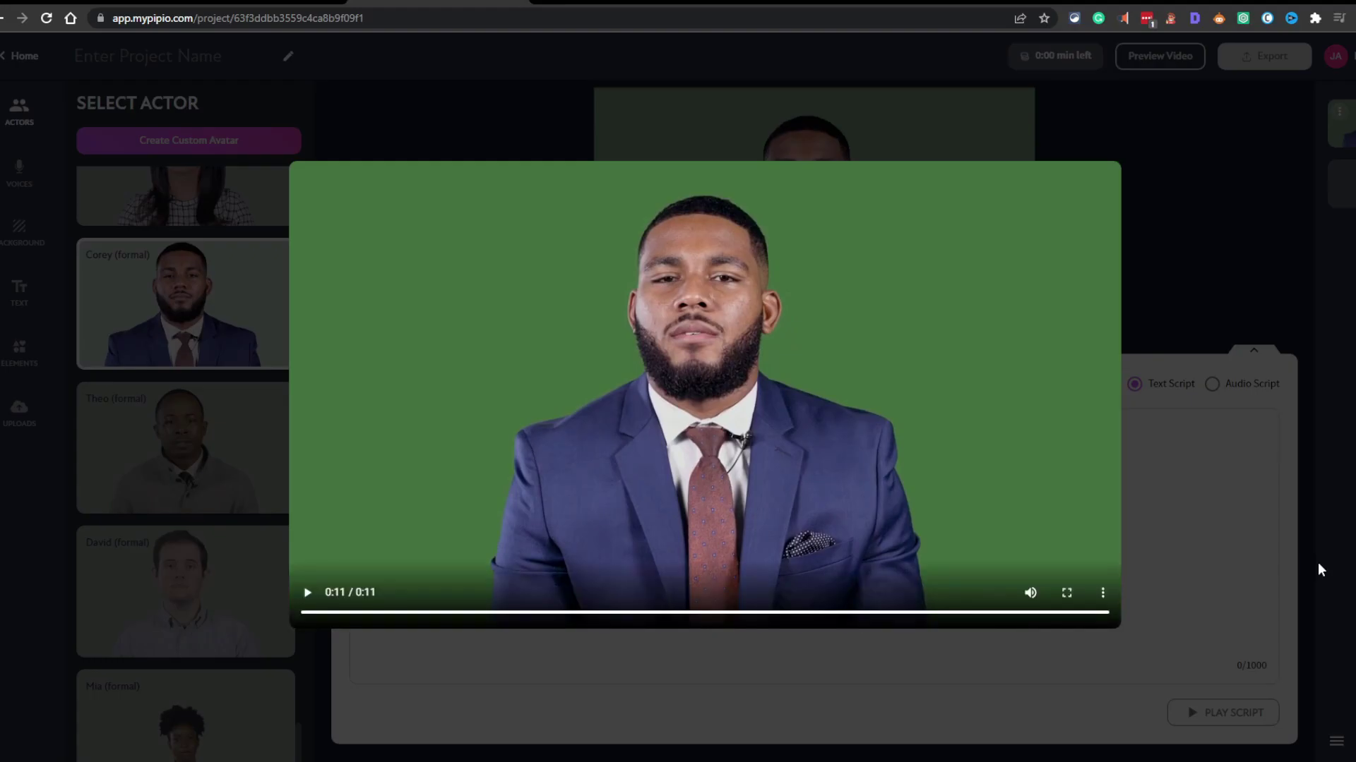
click(1281, 571)
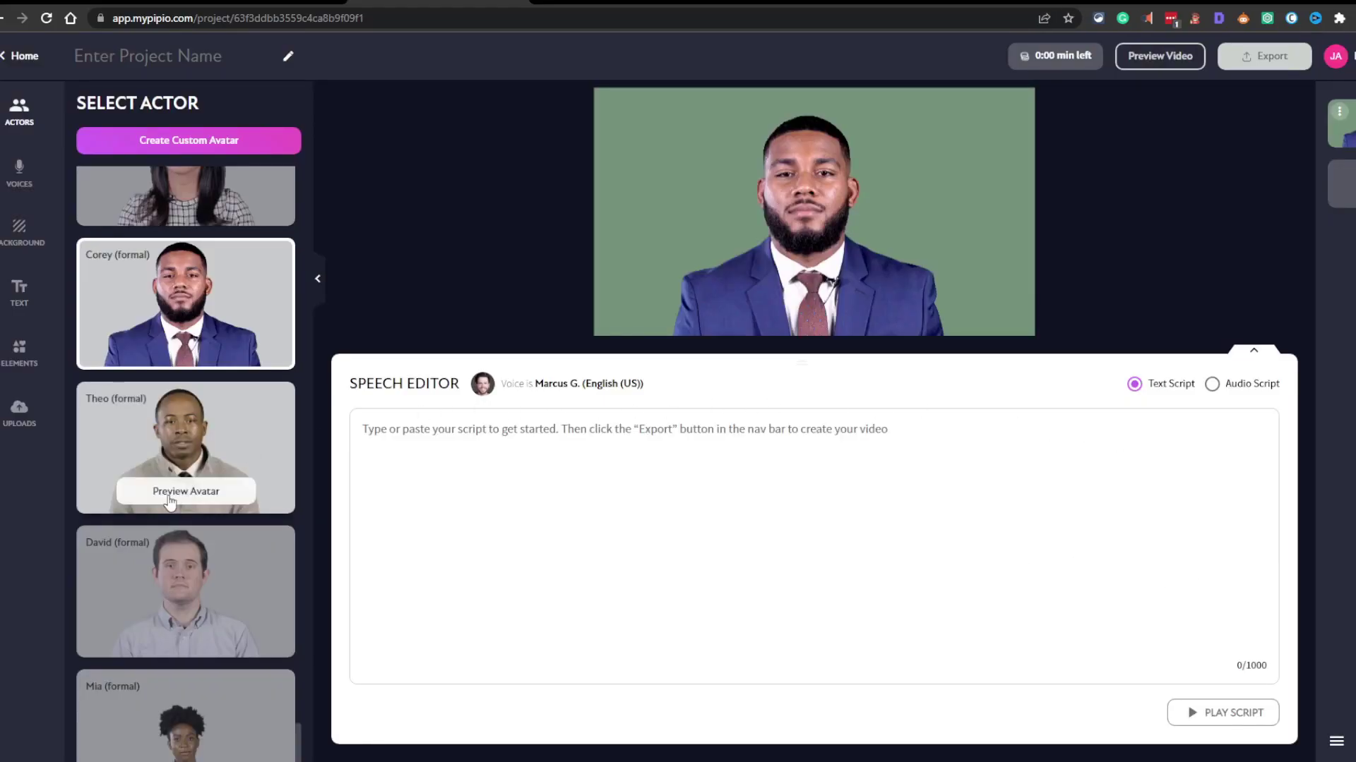
scroll(188, 487, down, 6)
click(185, 565)
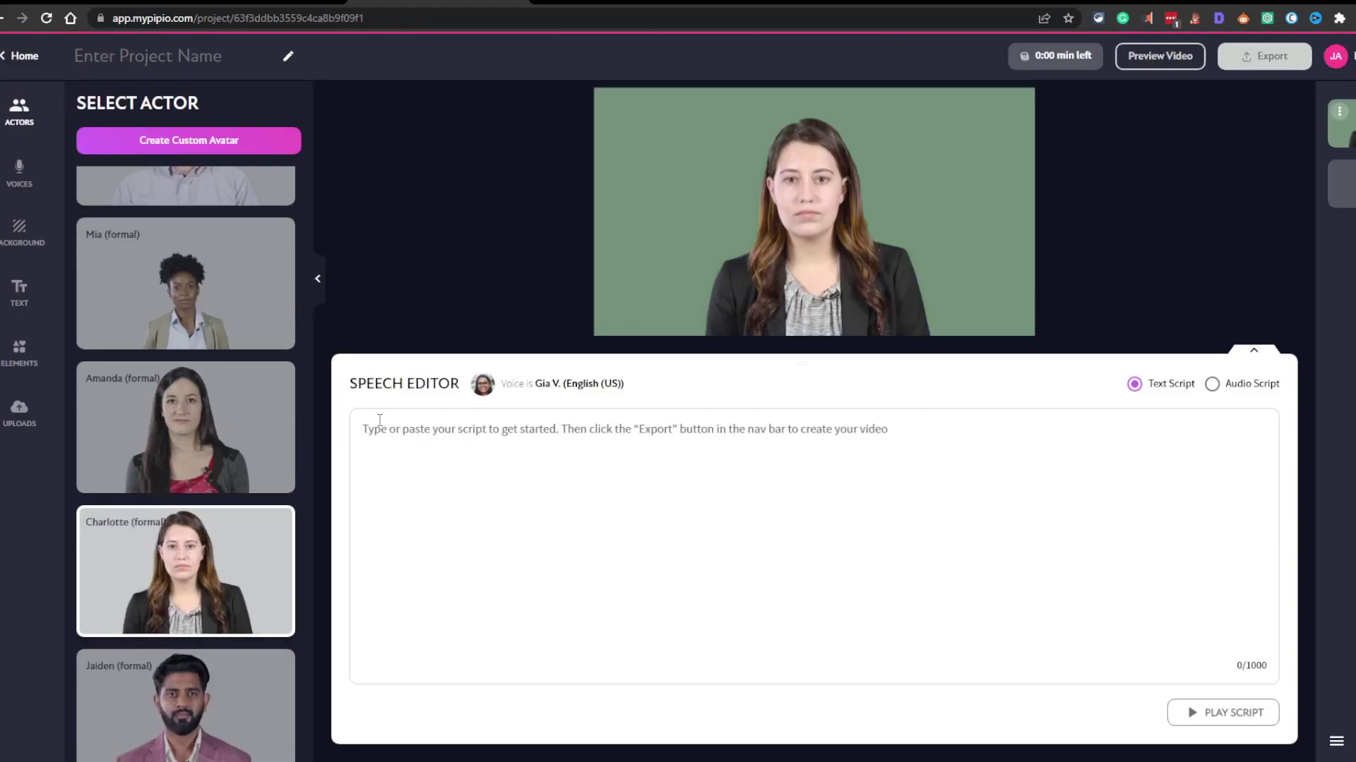
Step: Listen to the samples of the Isabel V. and Jodi P. narration voices
click(20, 176)
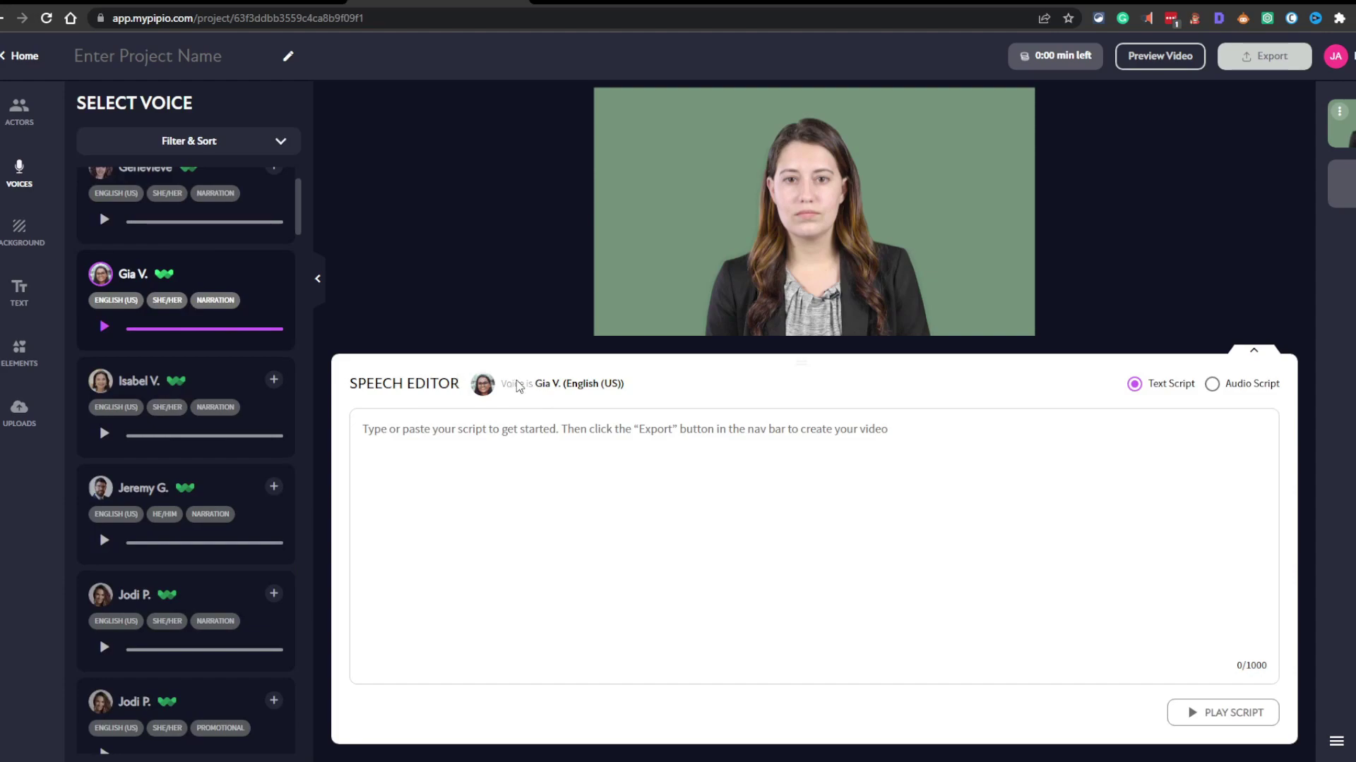
scroll(130, 272, down, 3)
scroll(106, 385, up, 2)
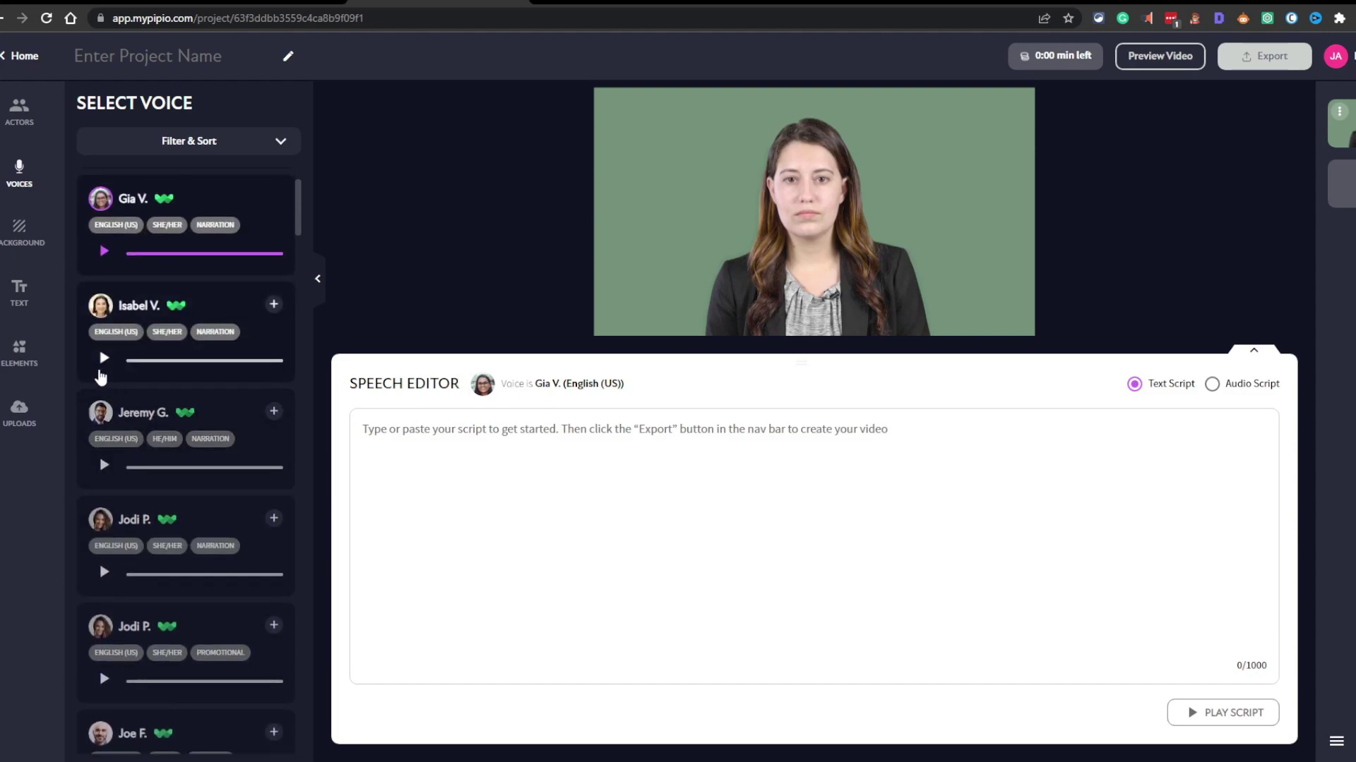
click(104, 358)
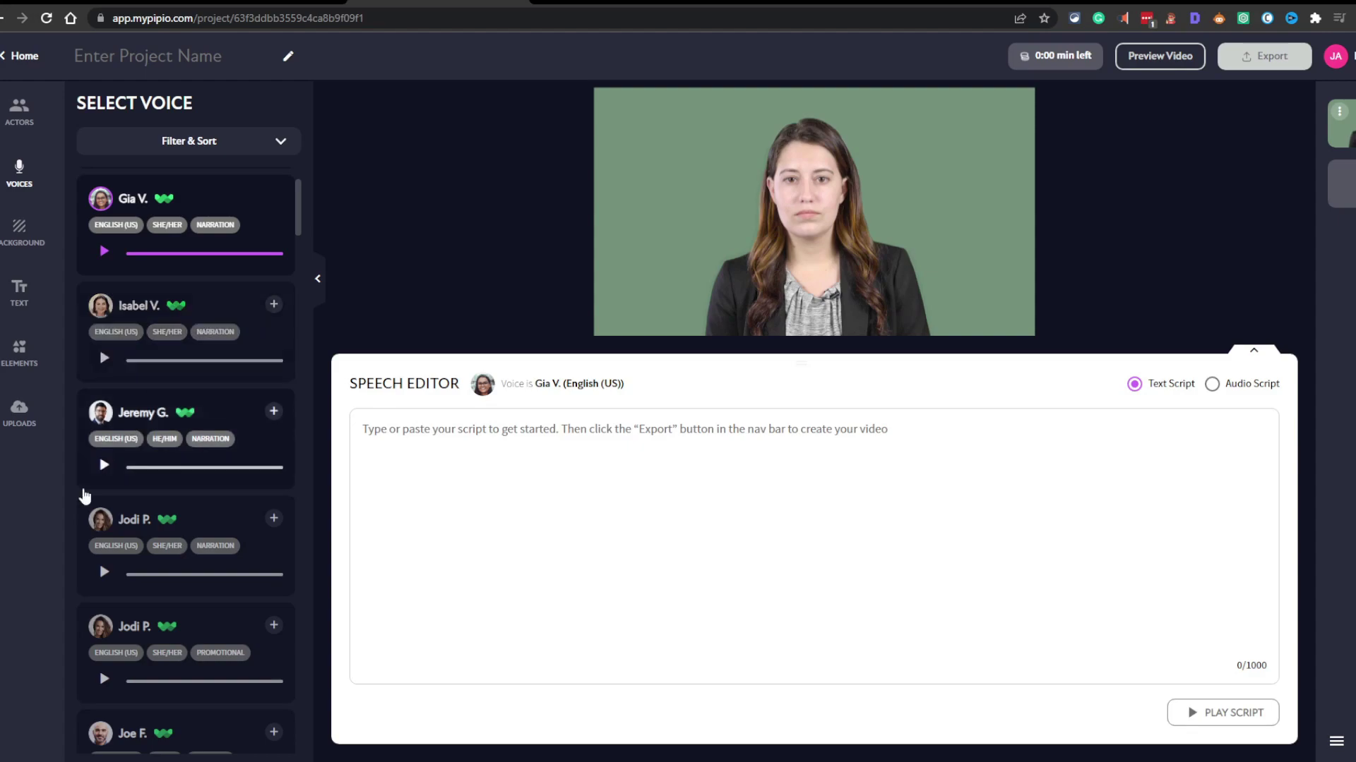
click(103, 572)
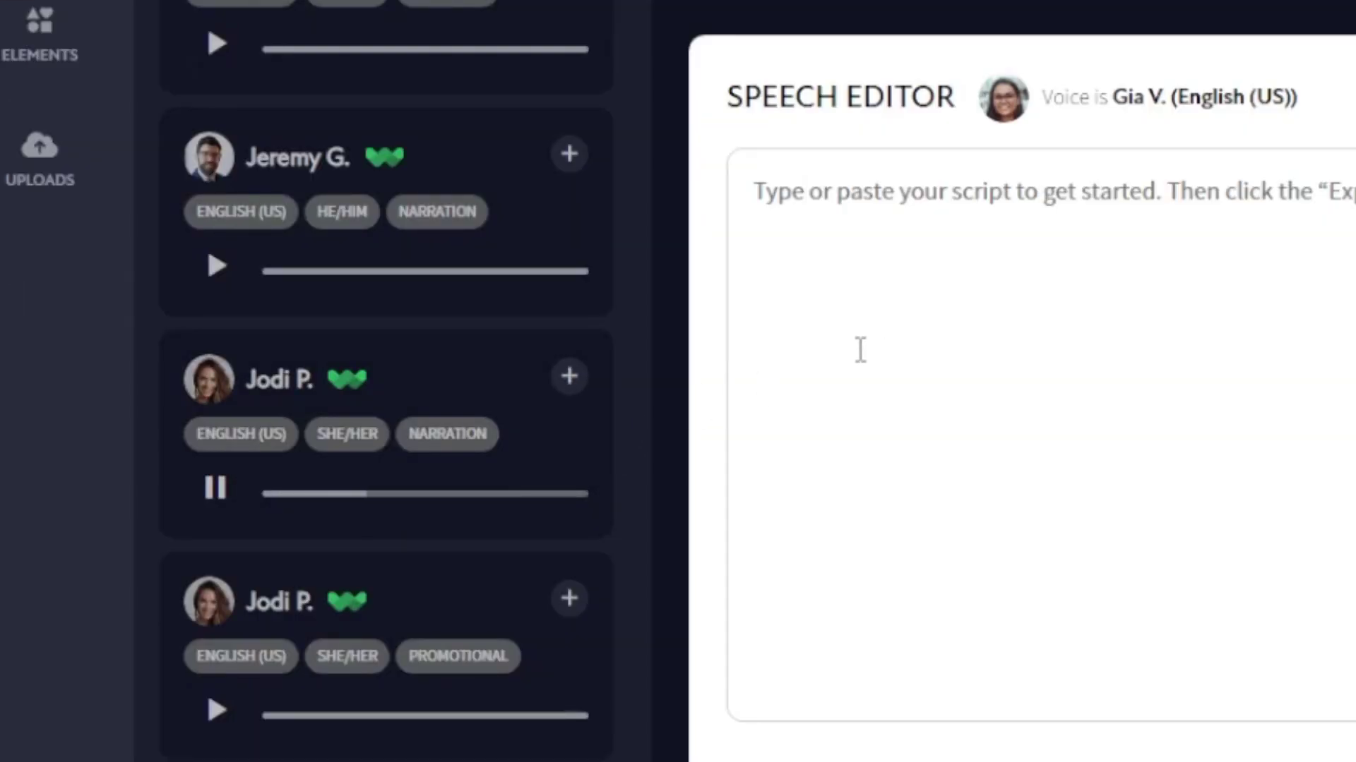
Step: Listen to the Jodi P. promotional voice sample and assign that voice to the project
scroll(621, 392, down, 2)
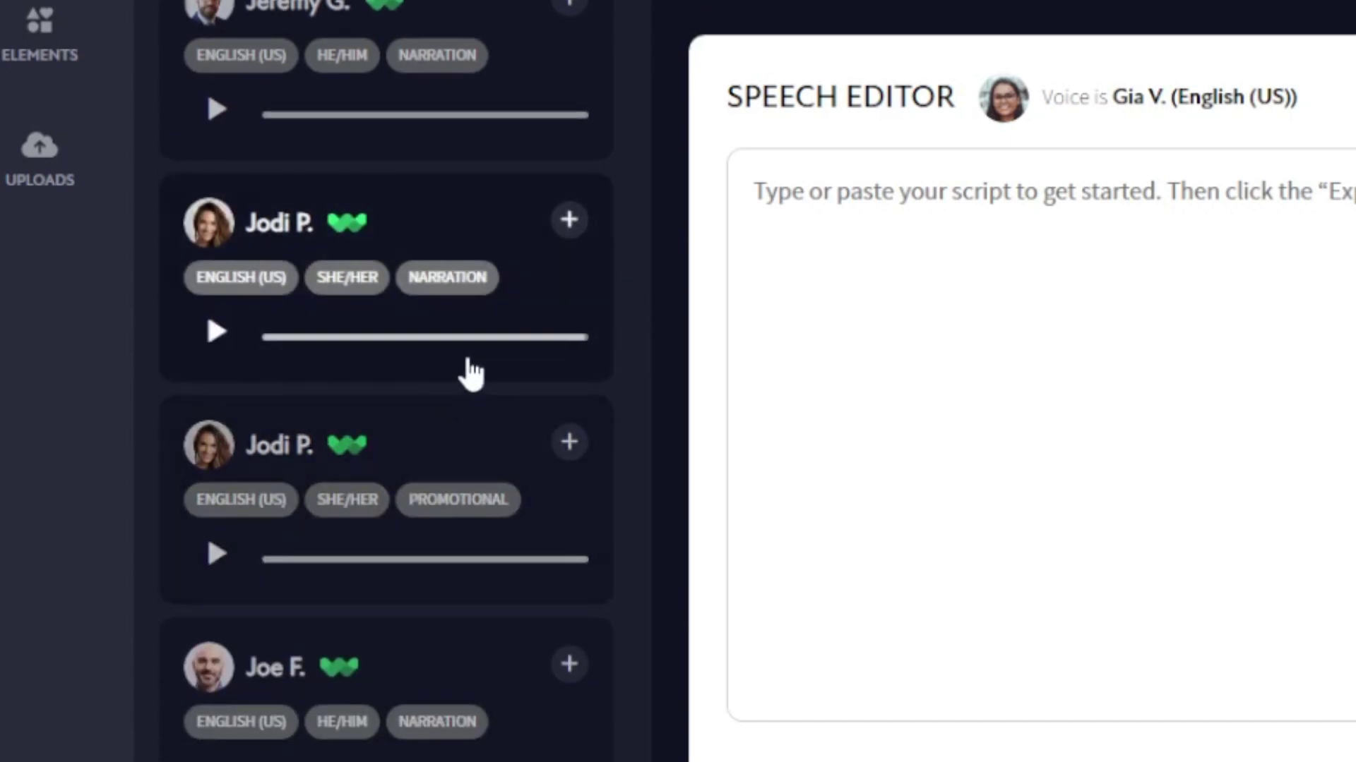
click(213, 556)
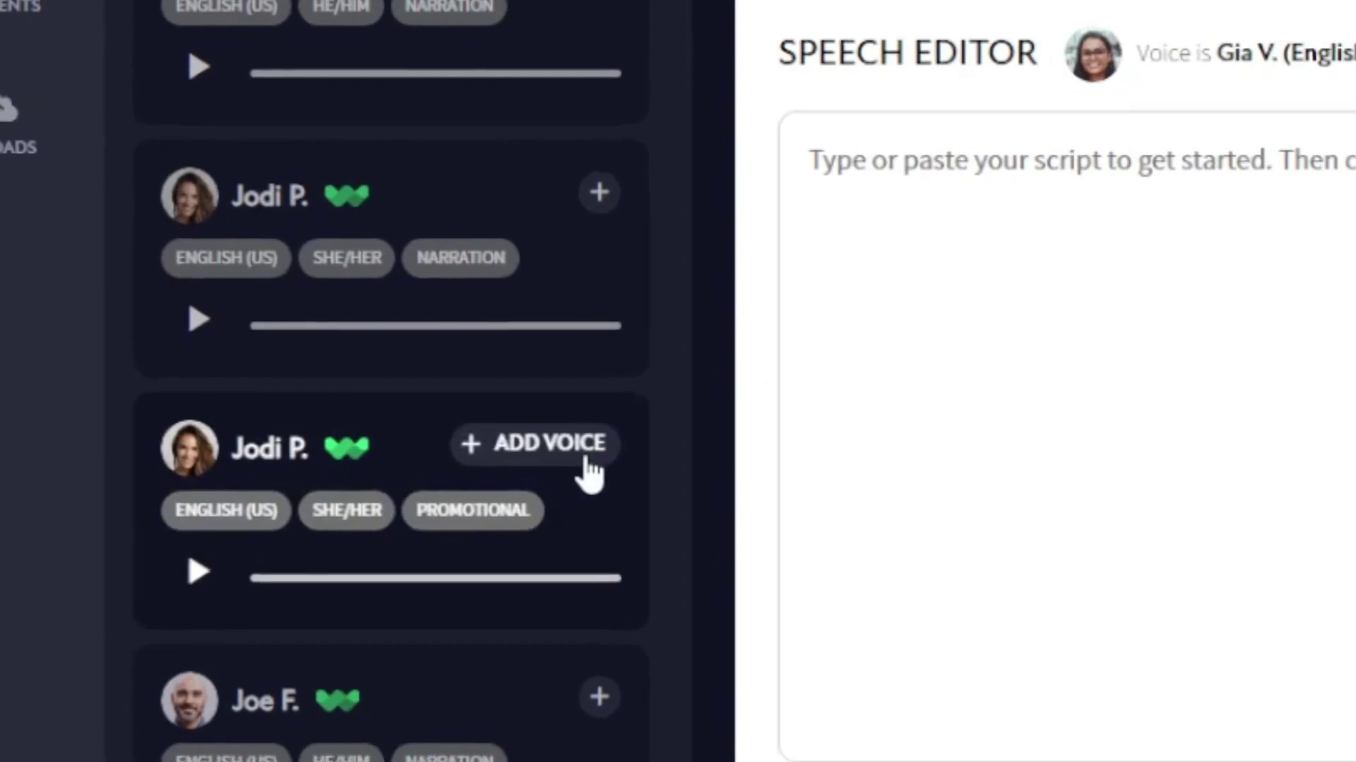
click(644, 456)
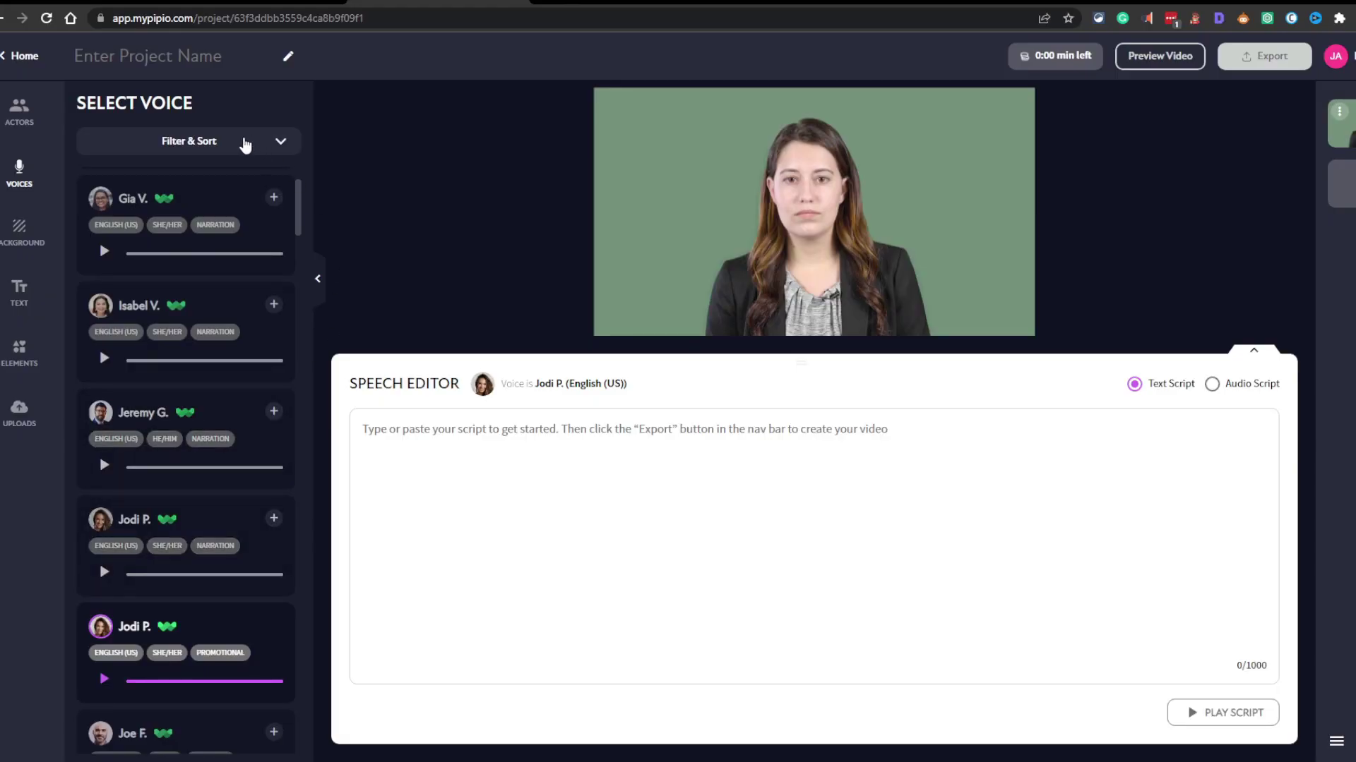
Step: Expand the voice filters and look through the available languages, keeping View All
scroll(172, 374, up, 8)
click(247, 140)
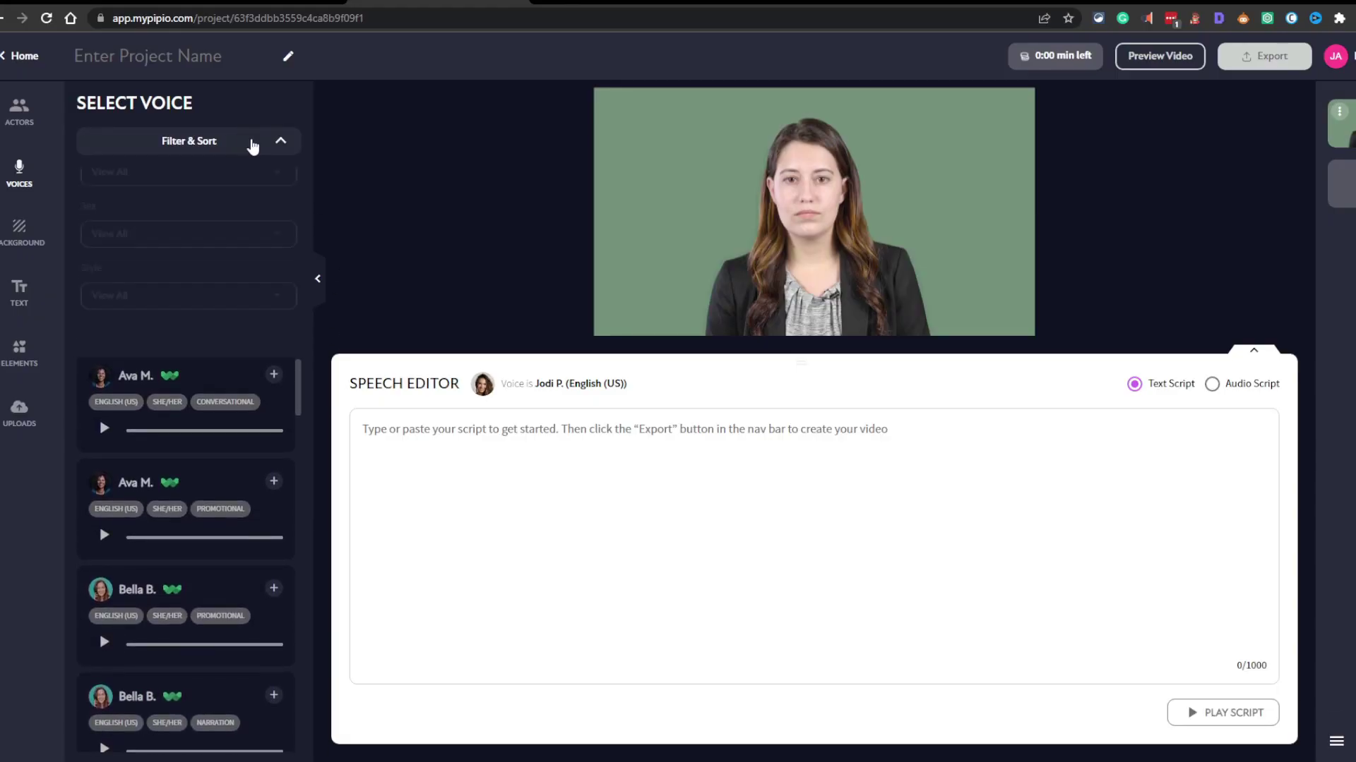
click(226, 206)
scroll(200, 247, down, 10)
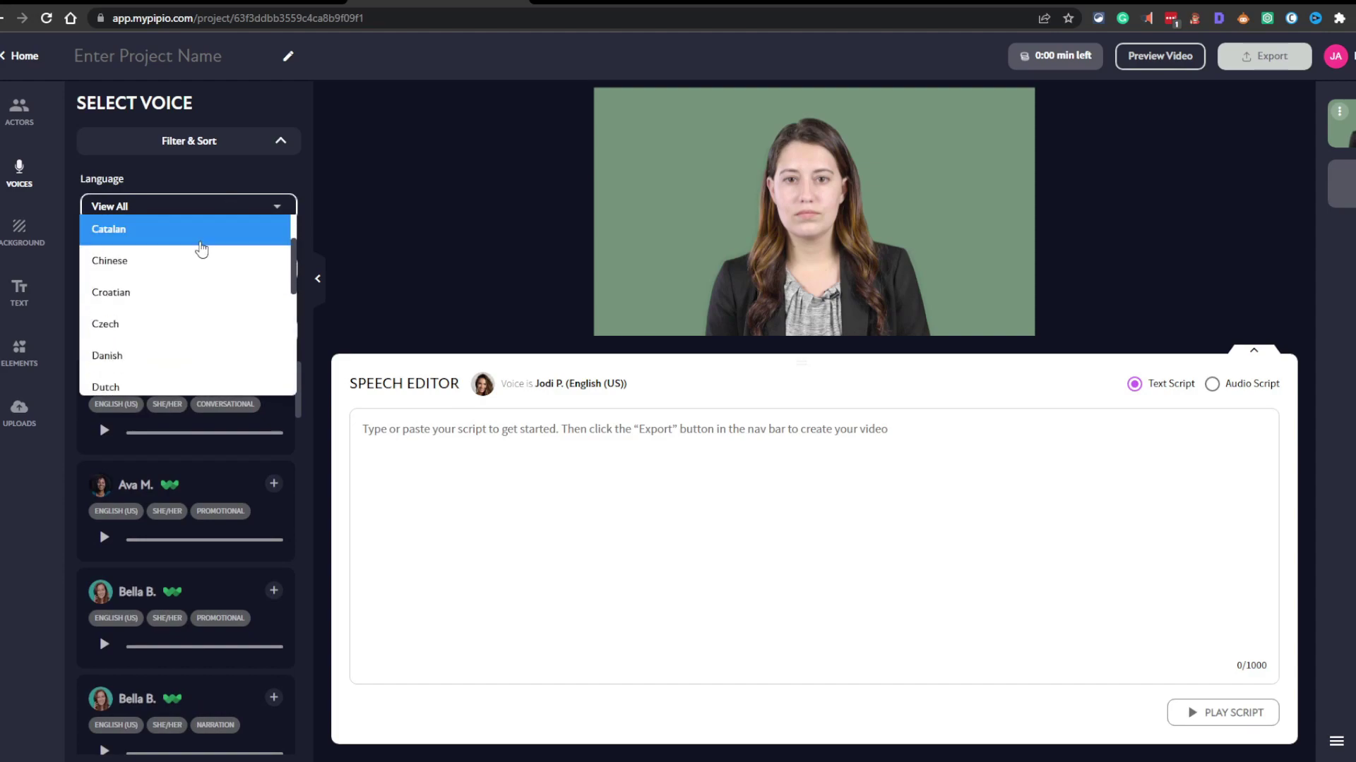
scroll(201, 245, down, 15)
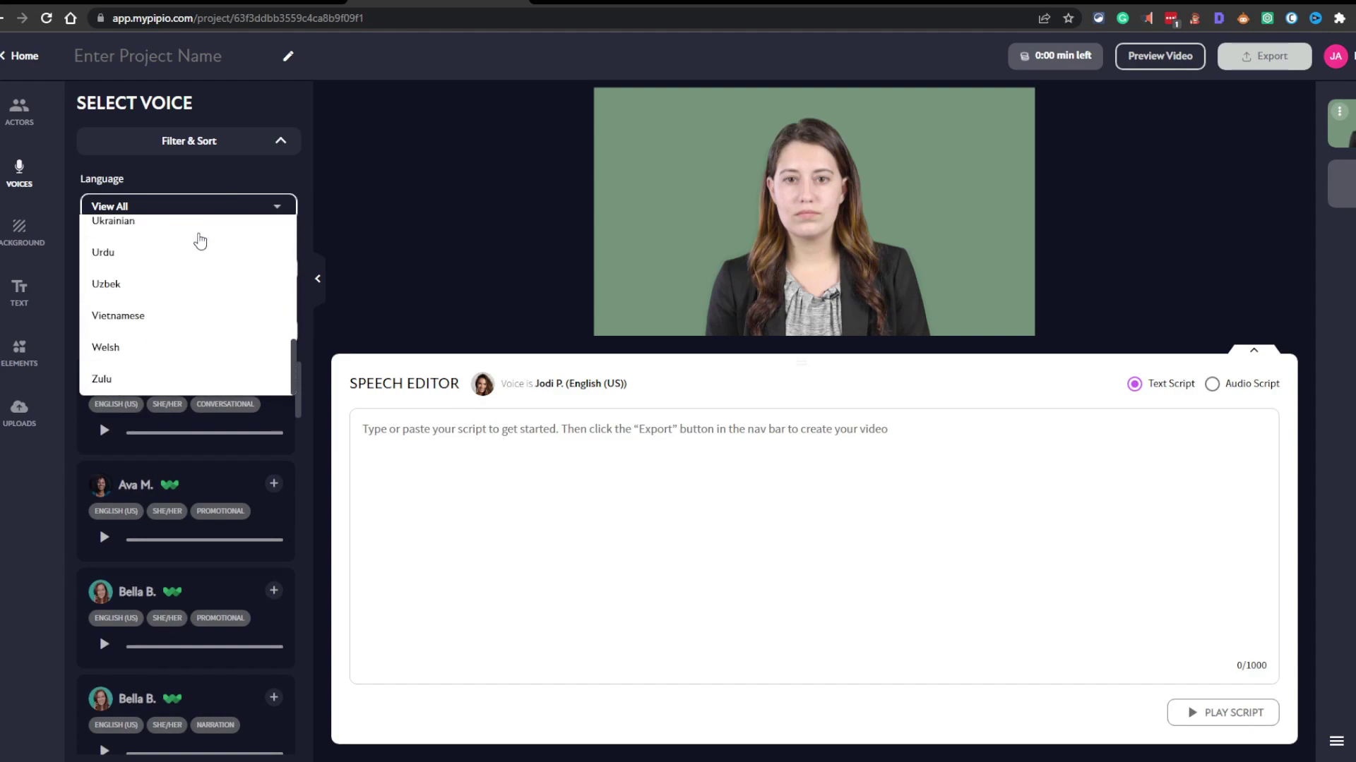
click(241, 206)
Step: Check the options of the Sex and Style voice filters, leaving both at View All
click(247, 269)
click(269, 267)
click(269, 266)
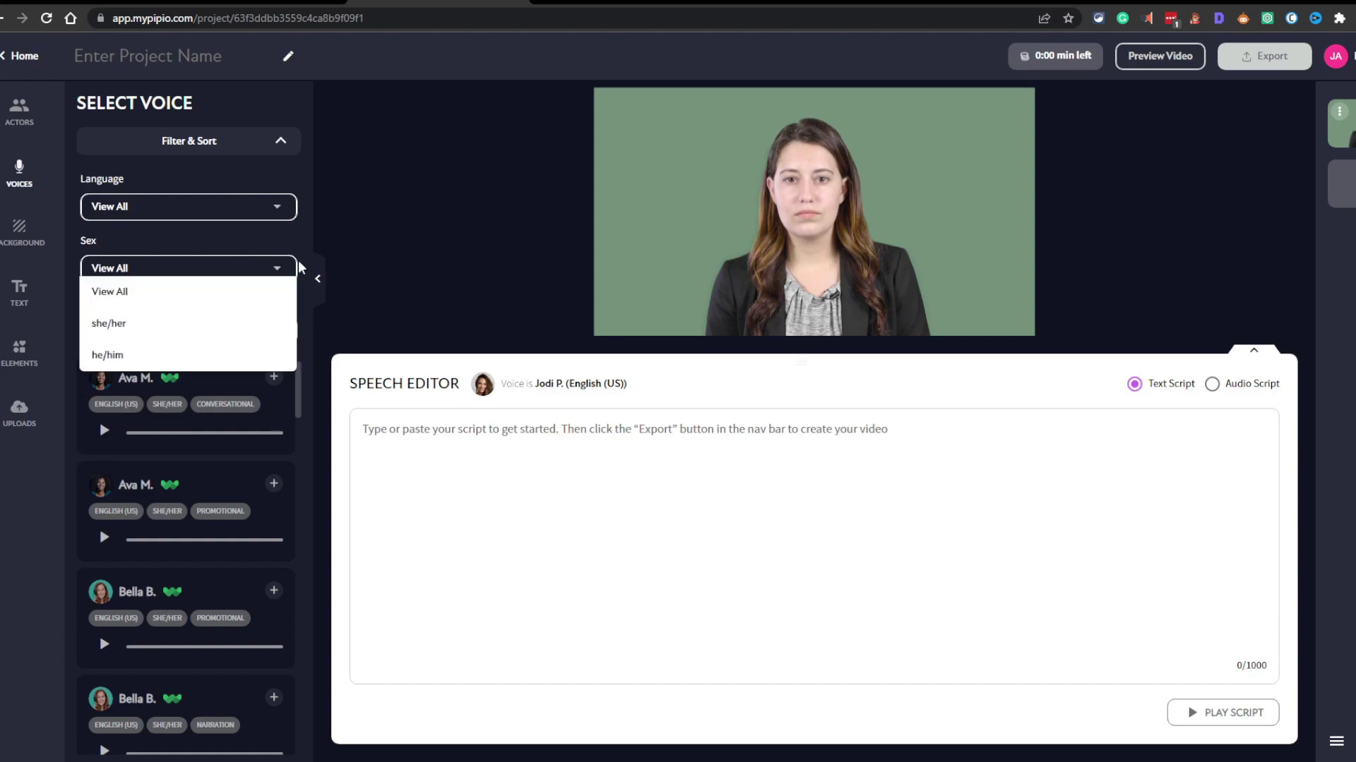
click(271, 261)
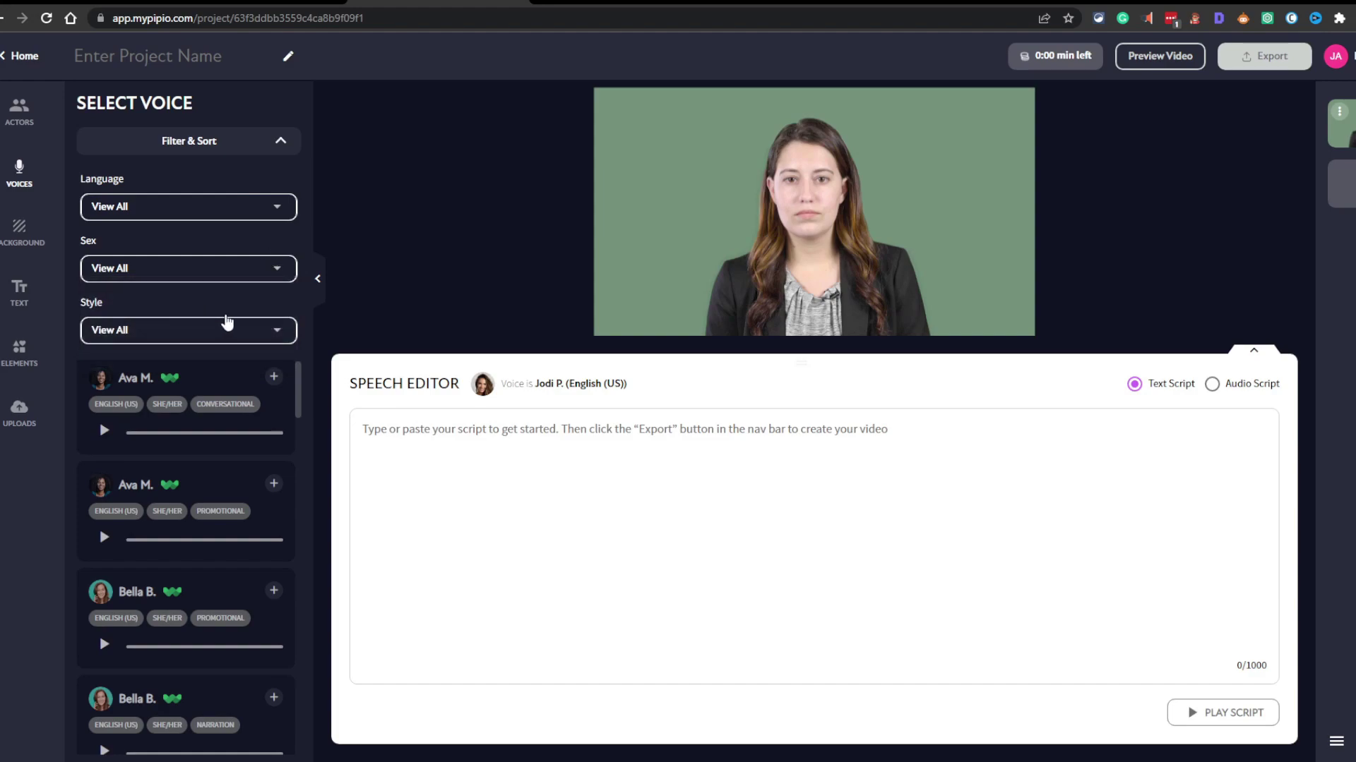
click(228, 336)
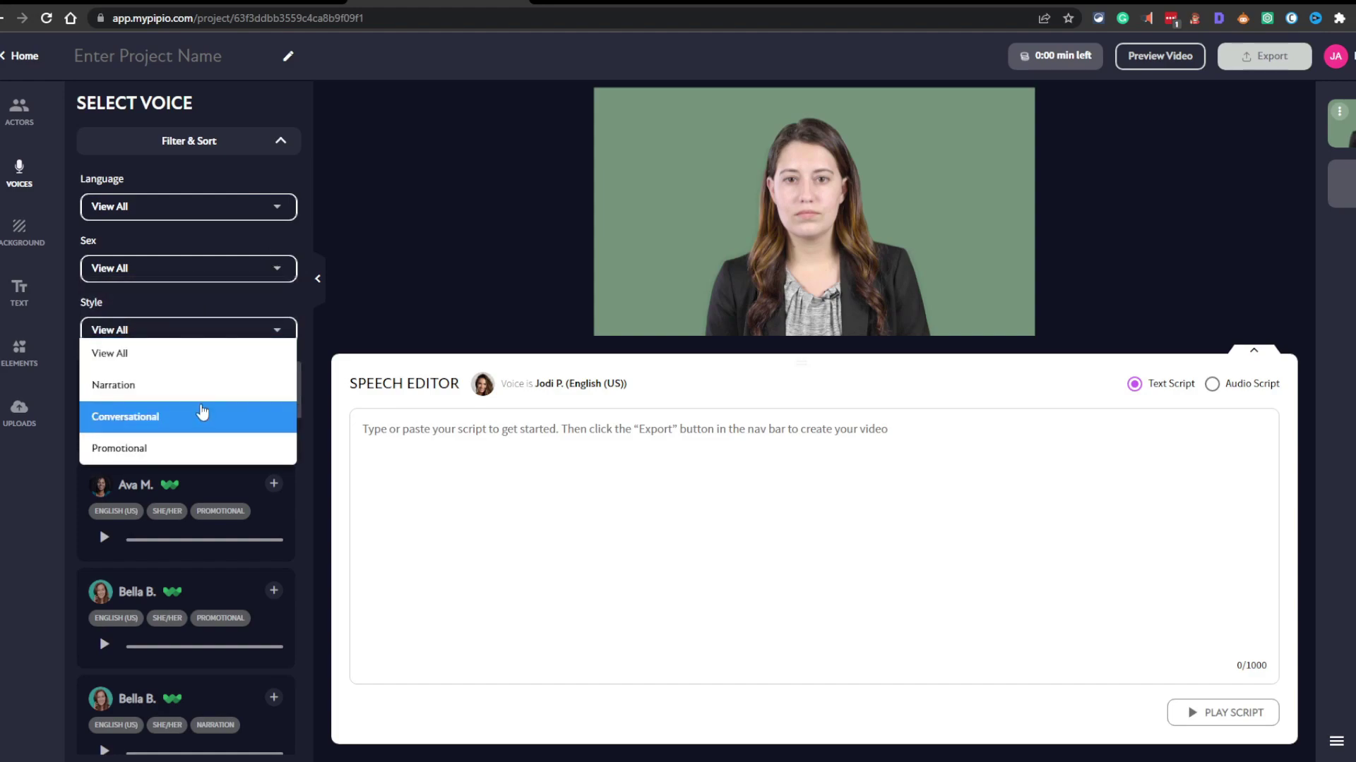
click(261, 316)
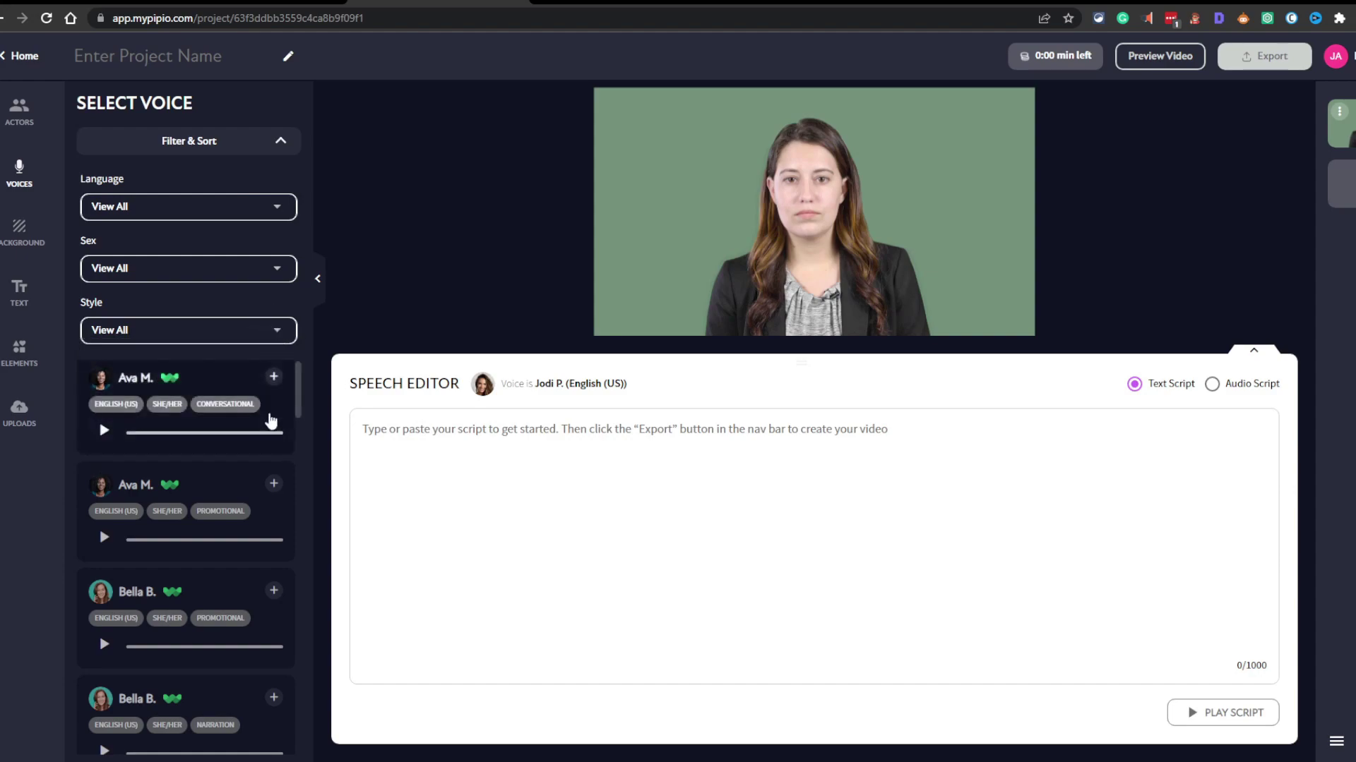
Step: Browse the premium WellSaid voices and play the sample of the Nicole L. narration voice
scroll(180, 499, down, 5)
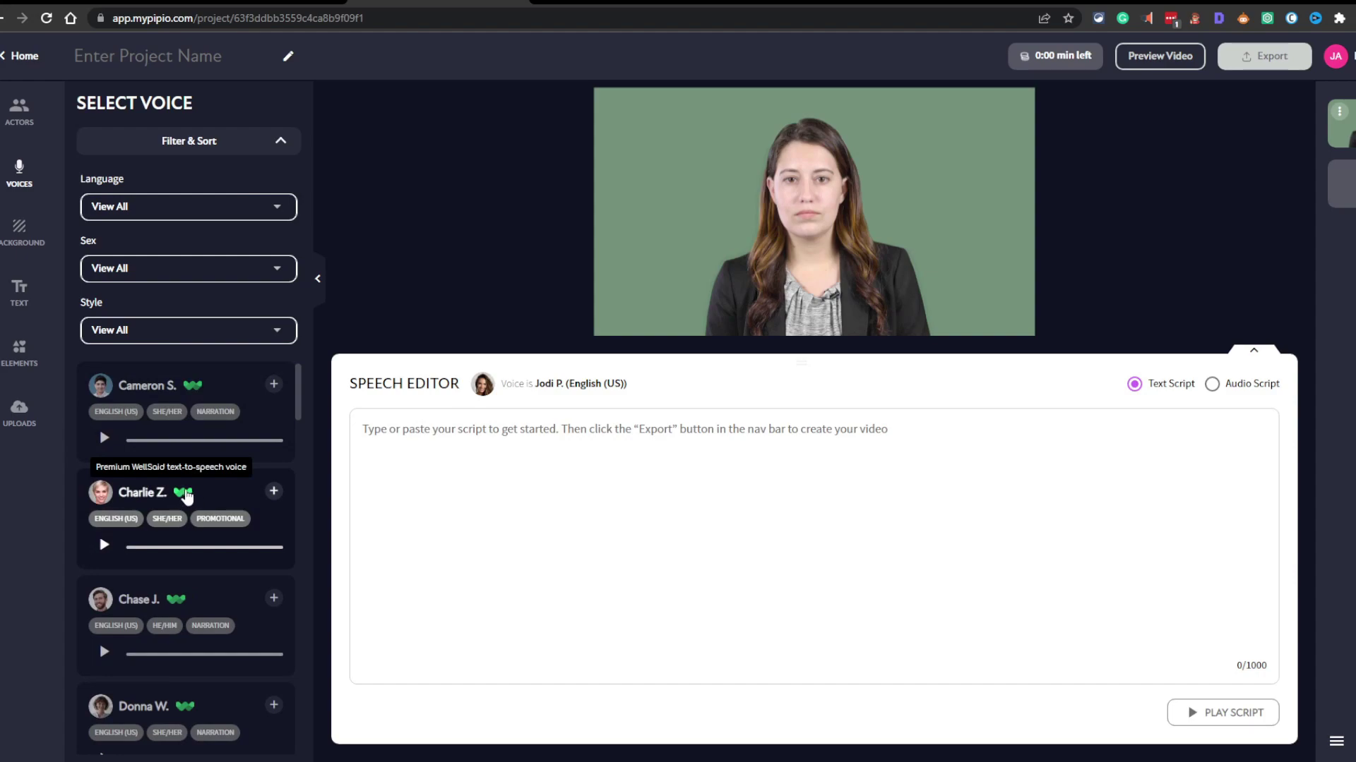
scroll(185, 496, down, 10)
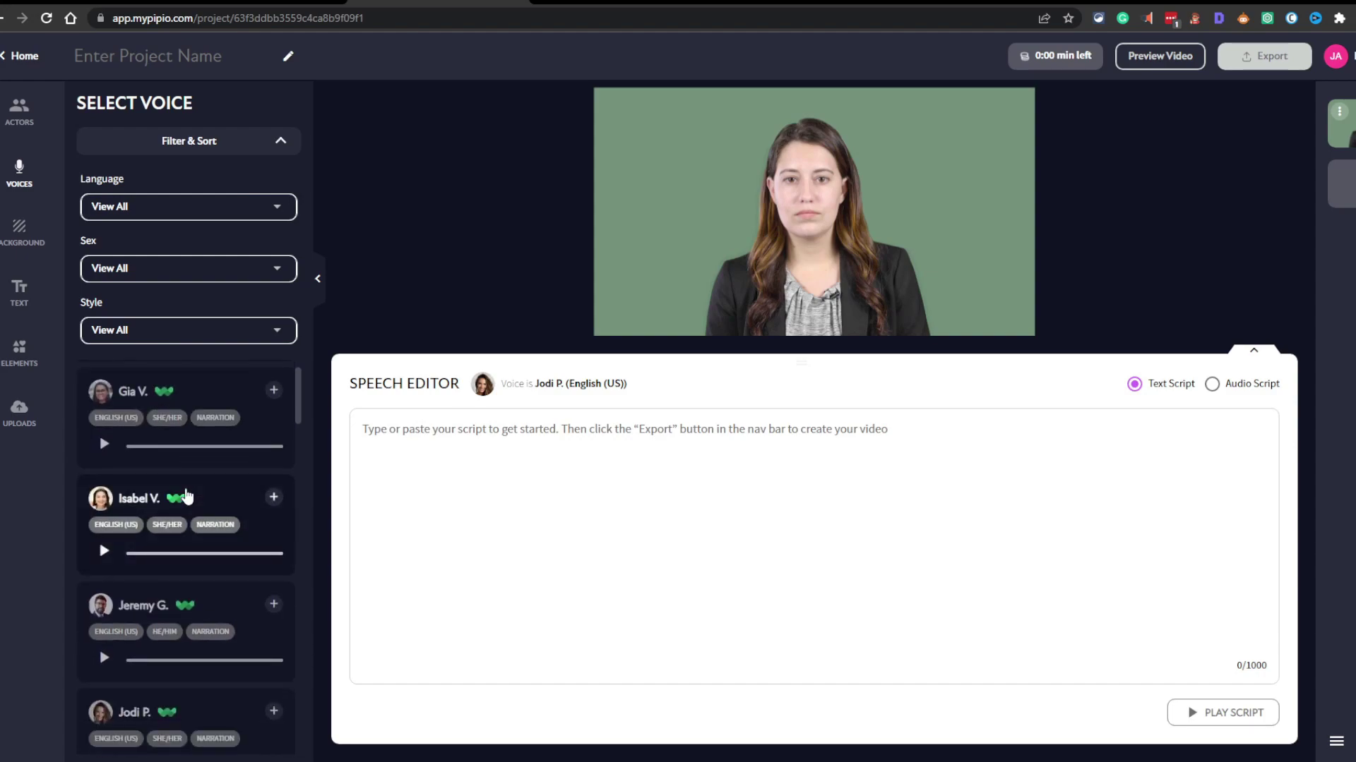
scroll(192, 547, down, 7)
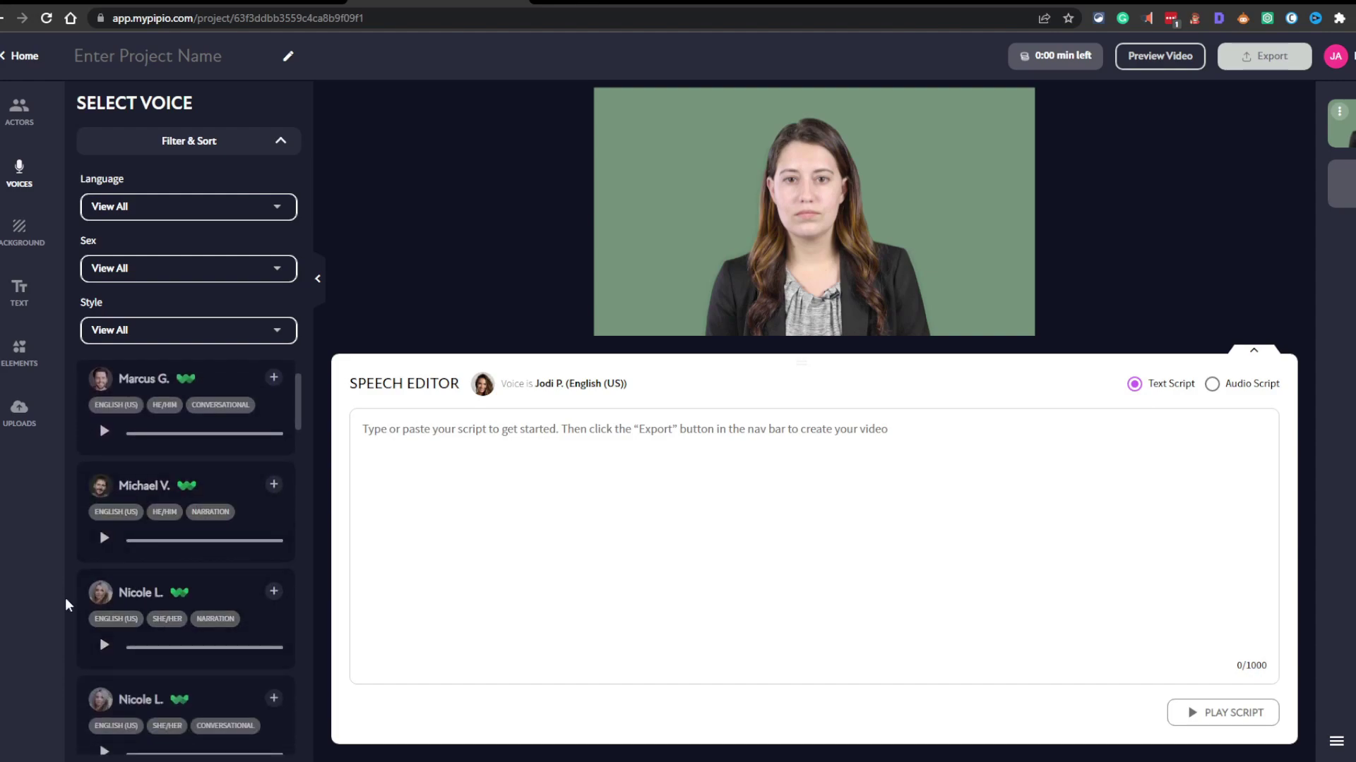
click(105, 648)
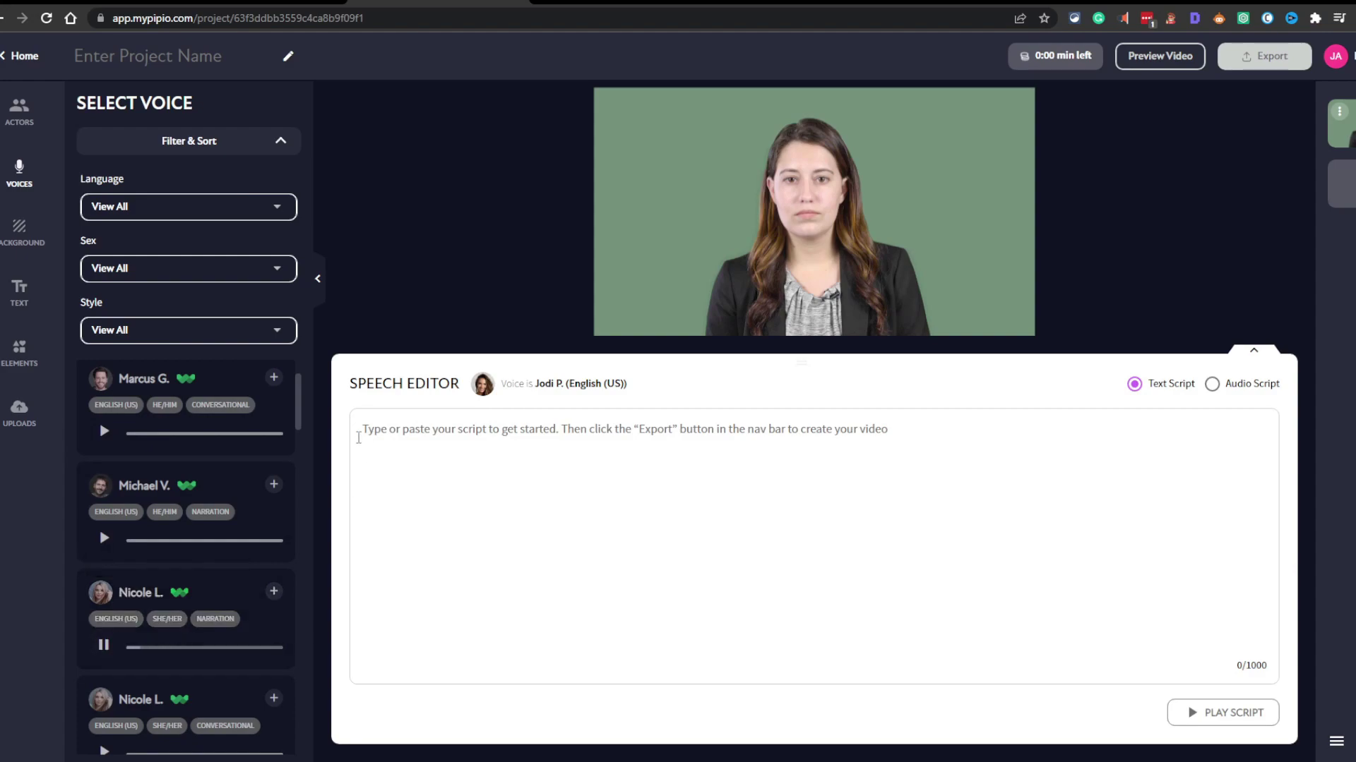
Step: Browse further through the English (US) voices and play the sample of the Cora narration voice
scroll(224, 508, down, 15)
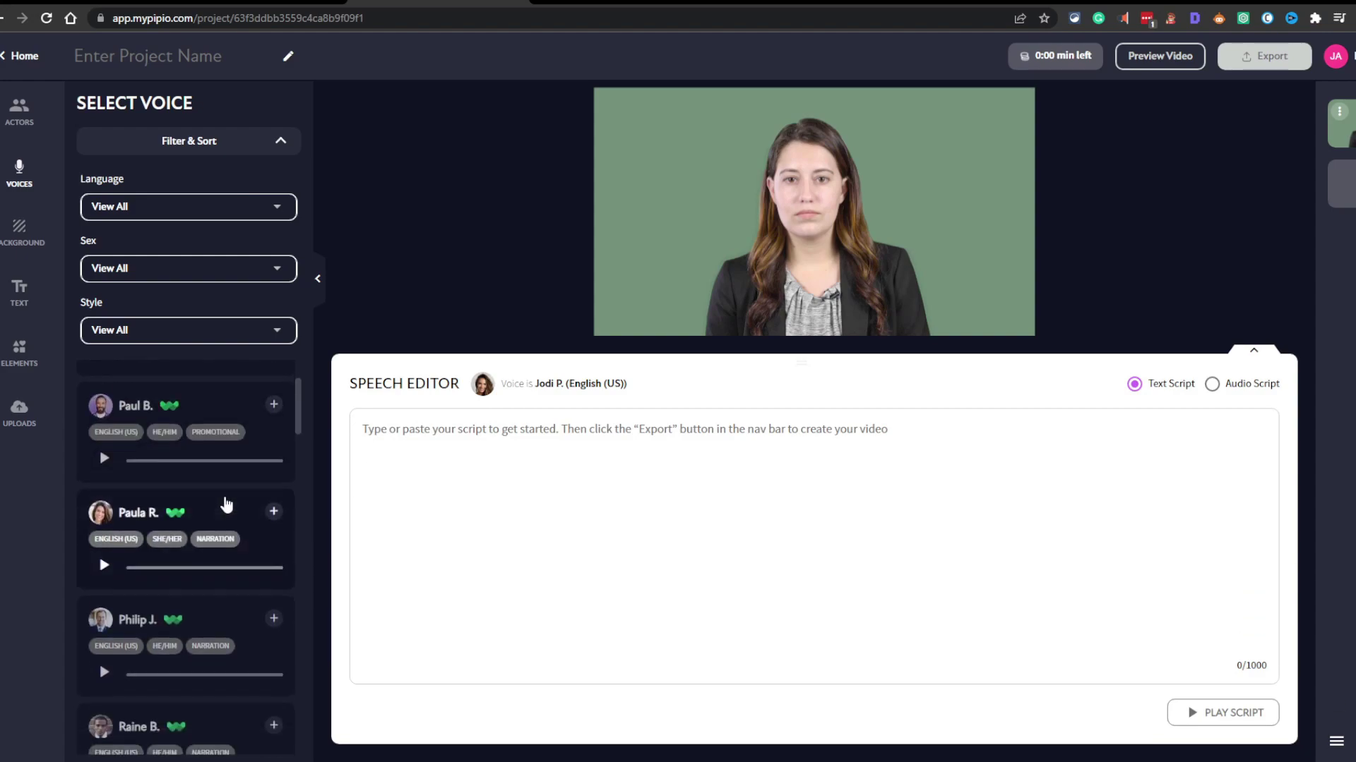
scroll(241, 499, down, 3)
scroll(239, 499, up, 2)
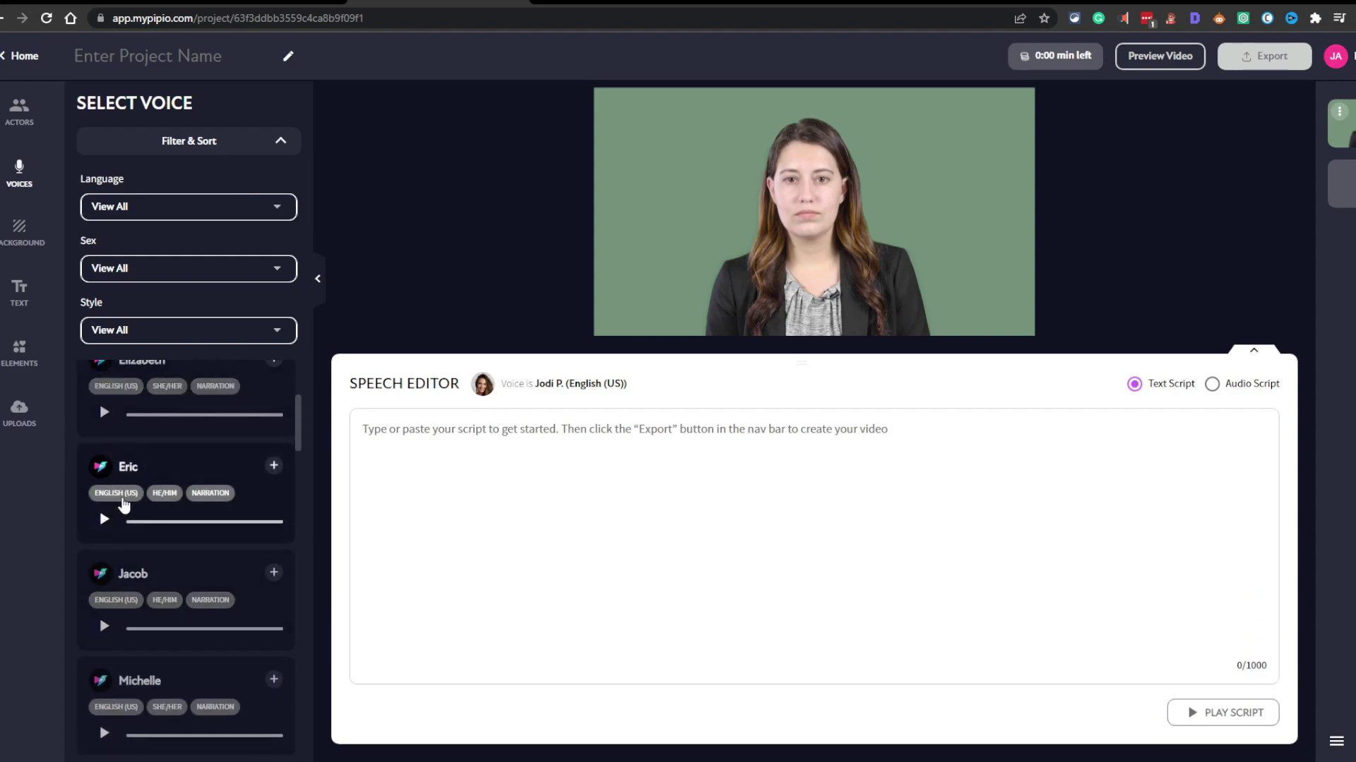
scroll(124, 504, up, 2)
click(103, 565)
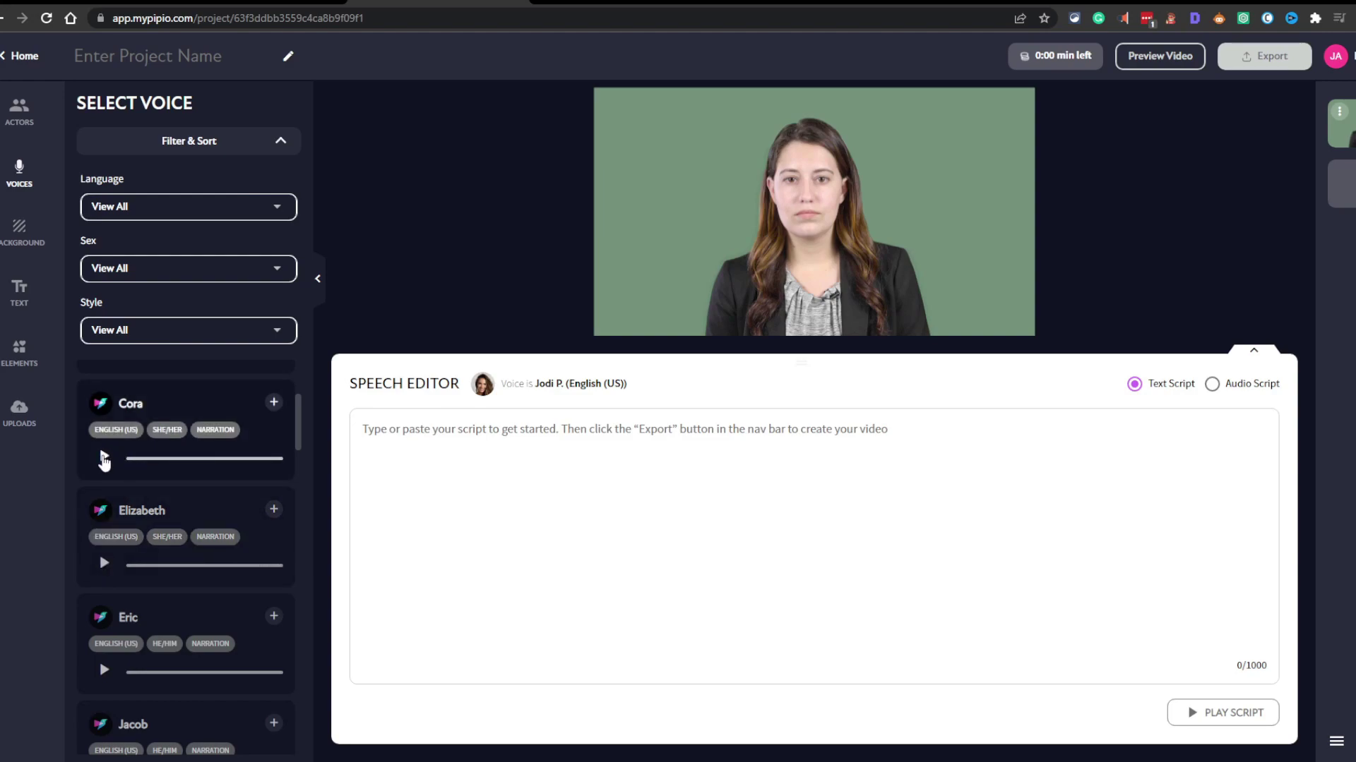
click(104, 457)
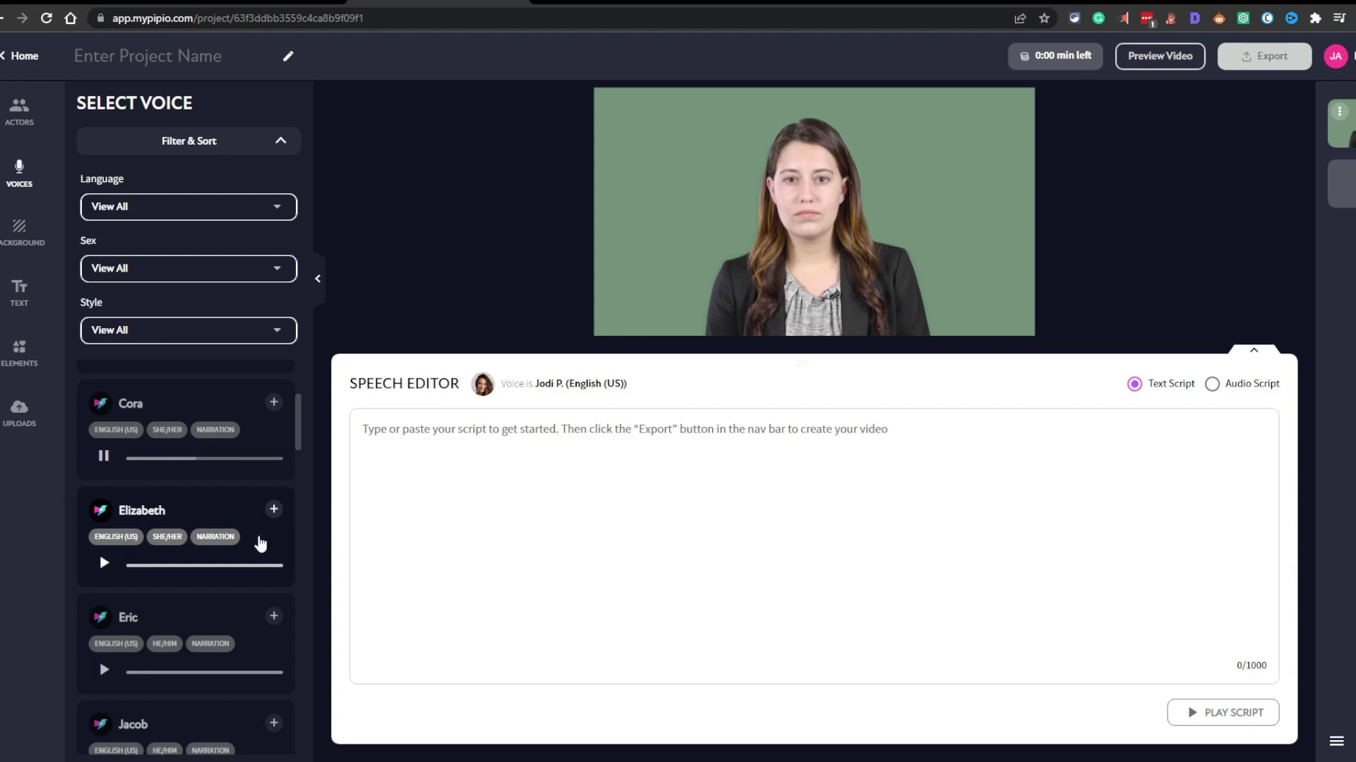
Step: Continue through the voice list and play the samples of Rana in Arabic (IQ) and Babek in Azerbaijani (AZ)
scroll(255, 552, down, 10)
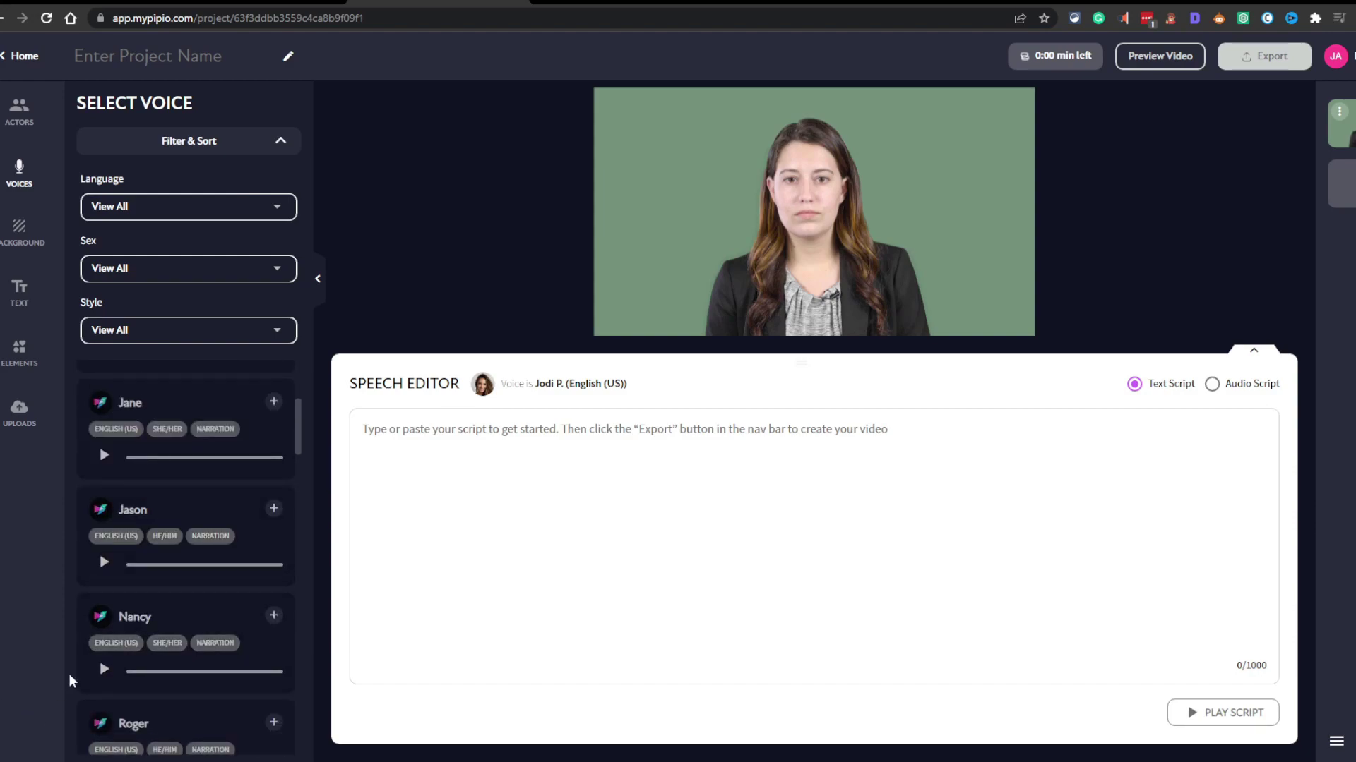
scroll(108, 671, down, 15)
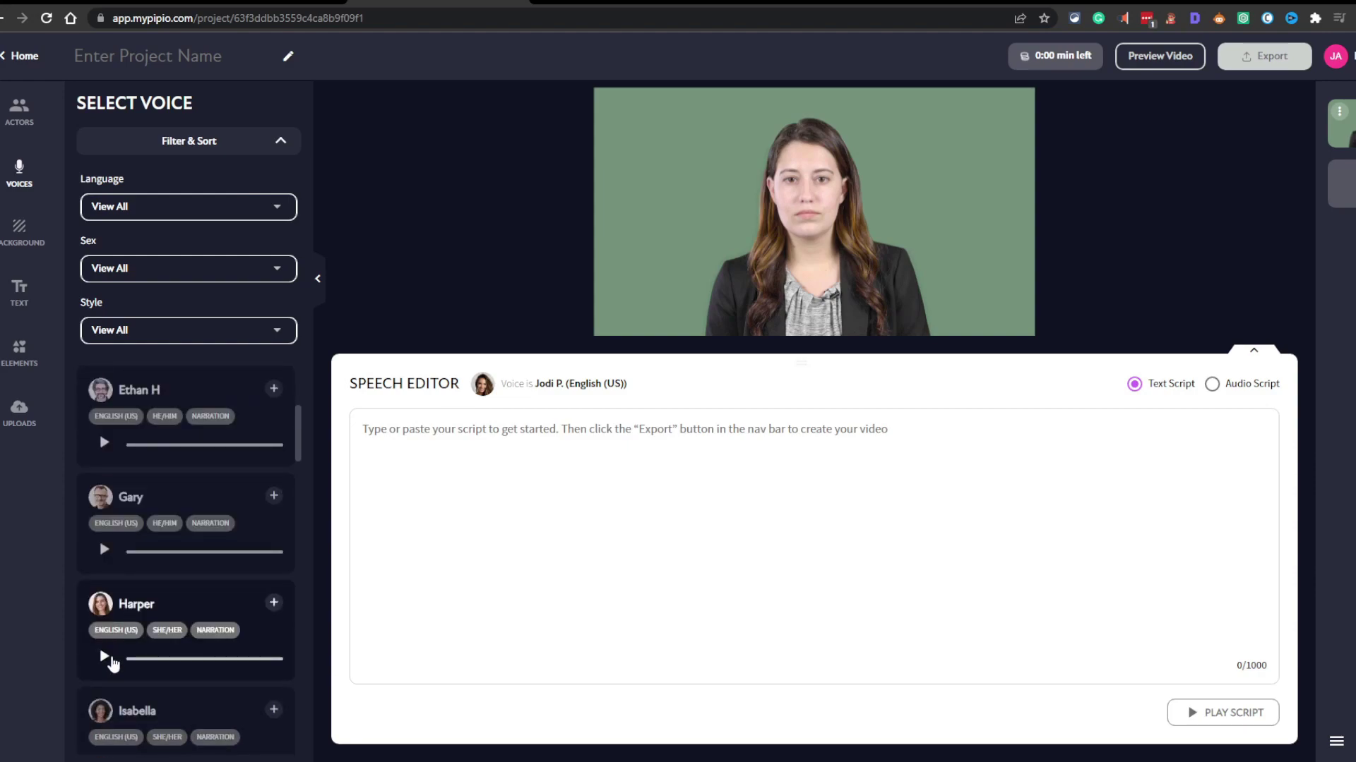
scroll(113, 660, down, 5)
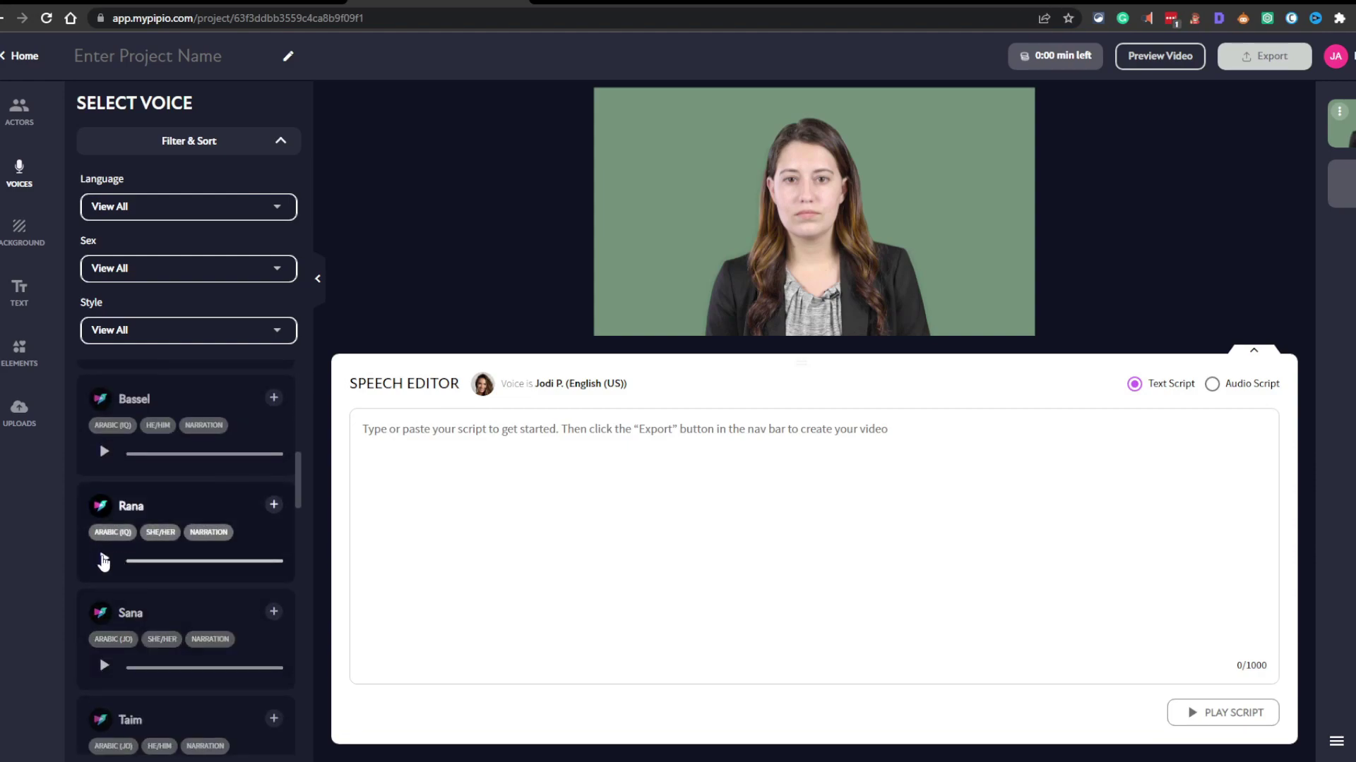
click(103, 558)
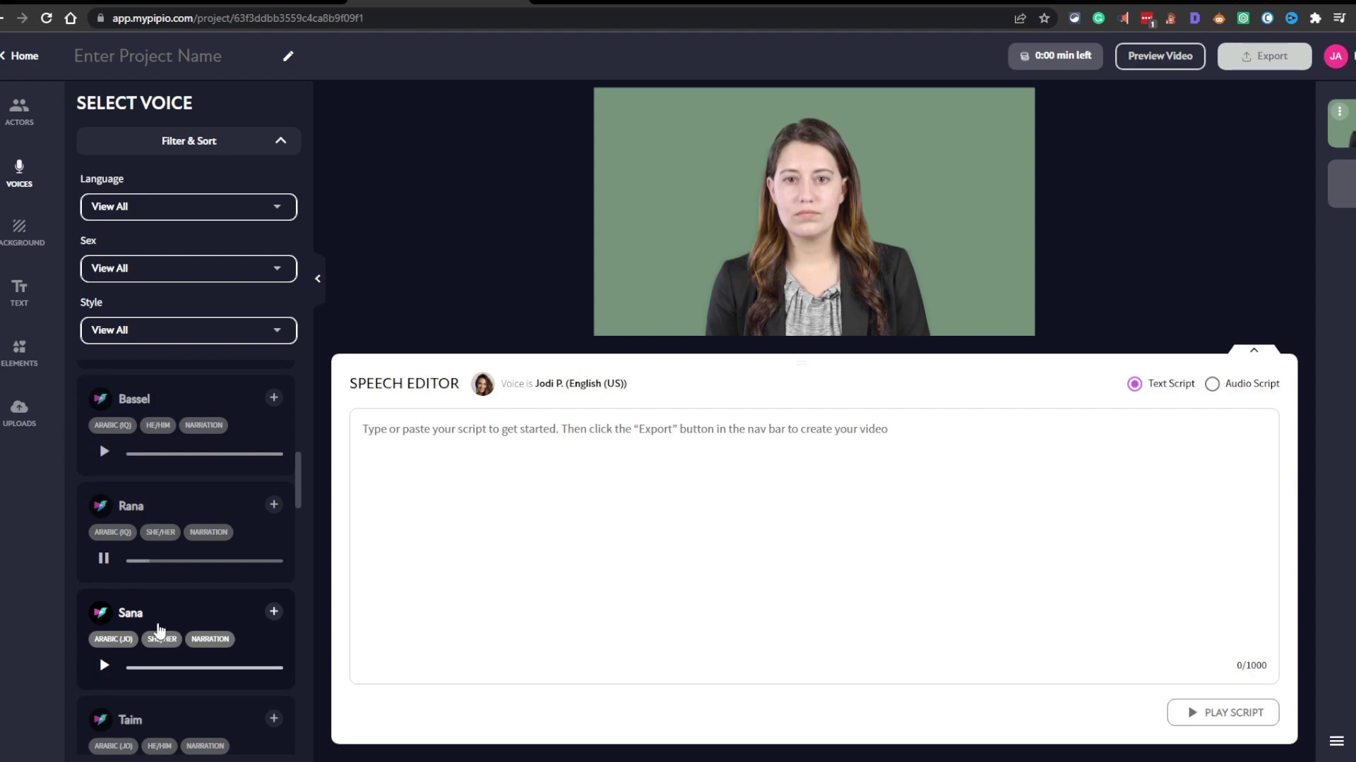
scroll(158, 631, down, 10)
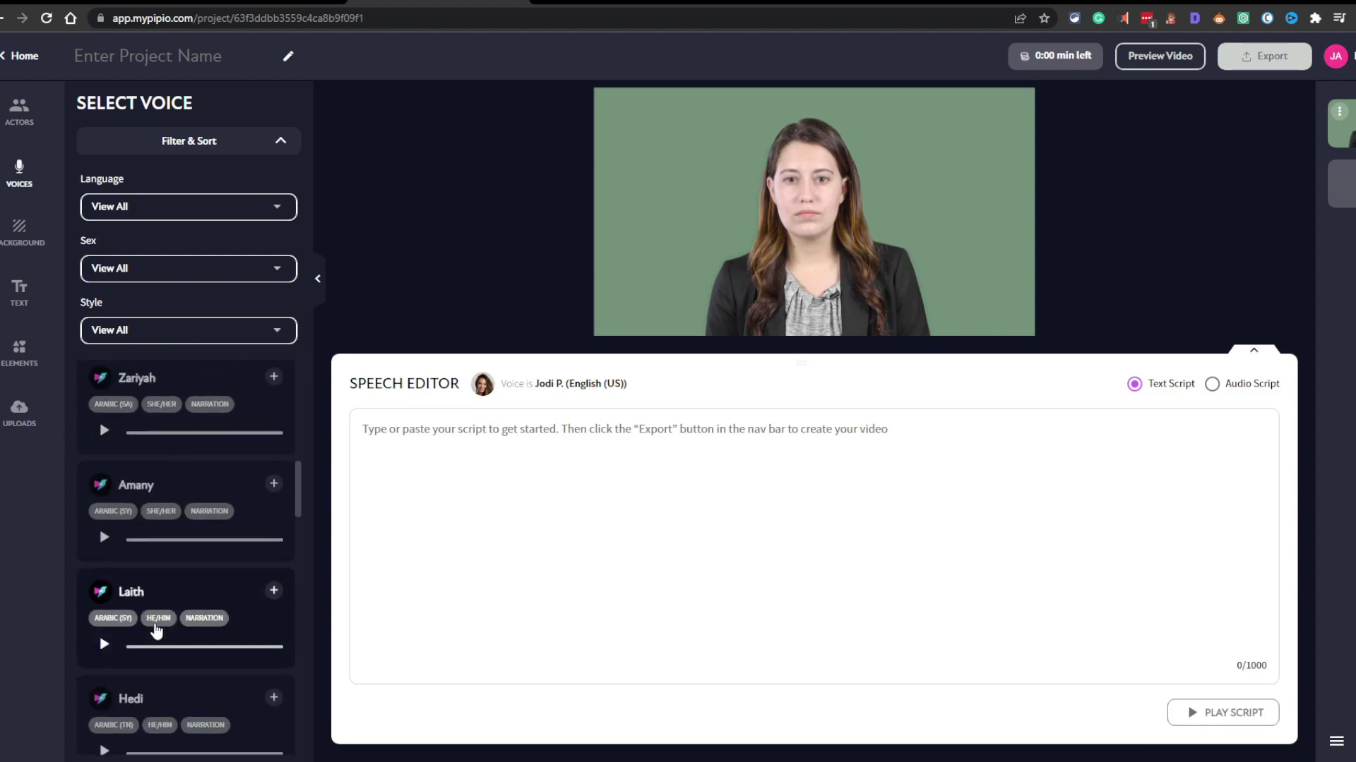
scroll(157, 630, down, 4)
click(103, 614)
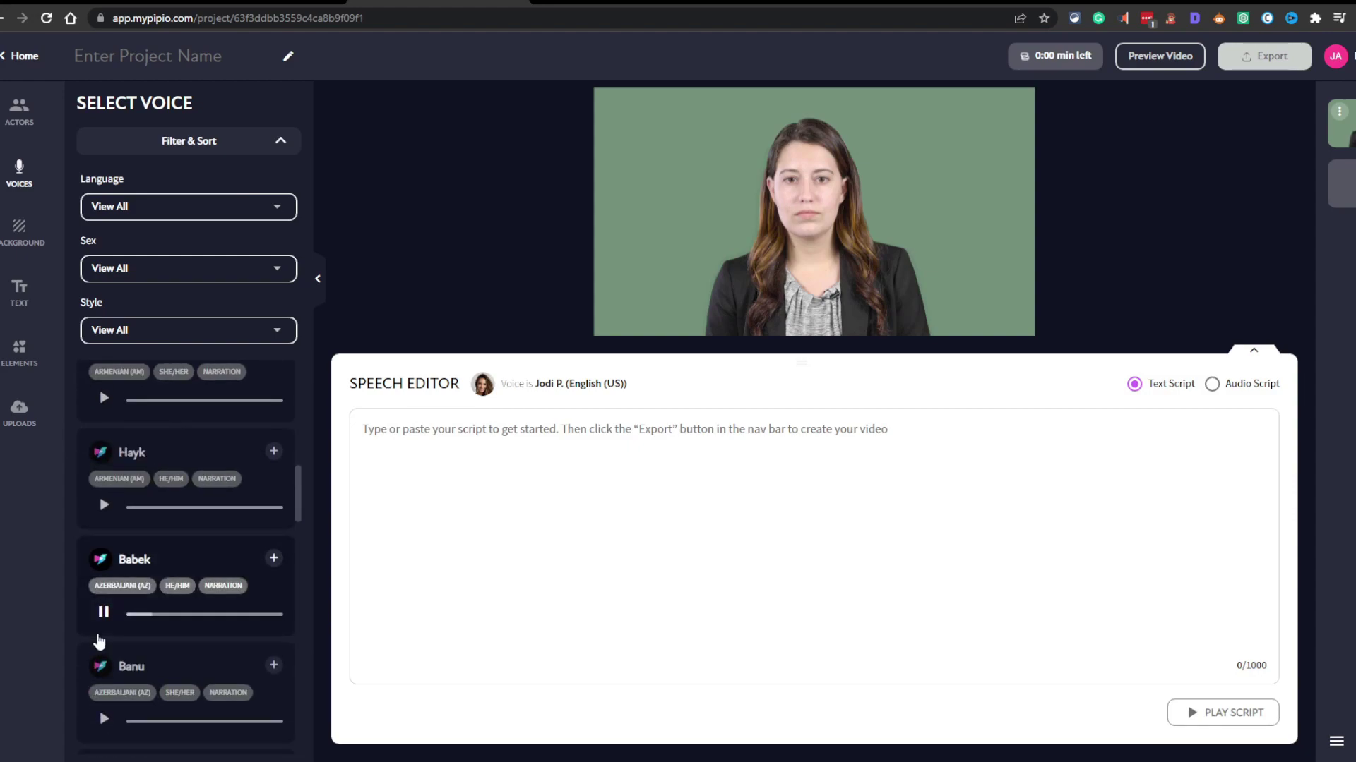
Step: Play the sample of the Croatian (HR) voice Gabrijela and collapse the voice filters
scroll(109, 635, down, 5)
scroll(111, 632, down, 3)
scroll(93, 695, down, 5)
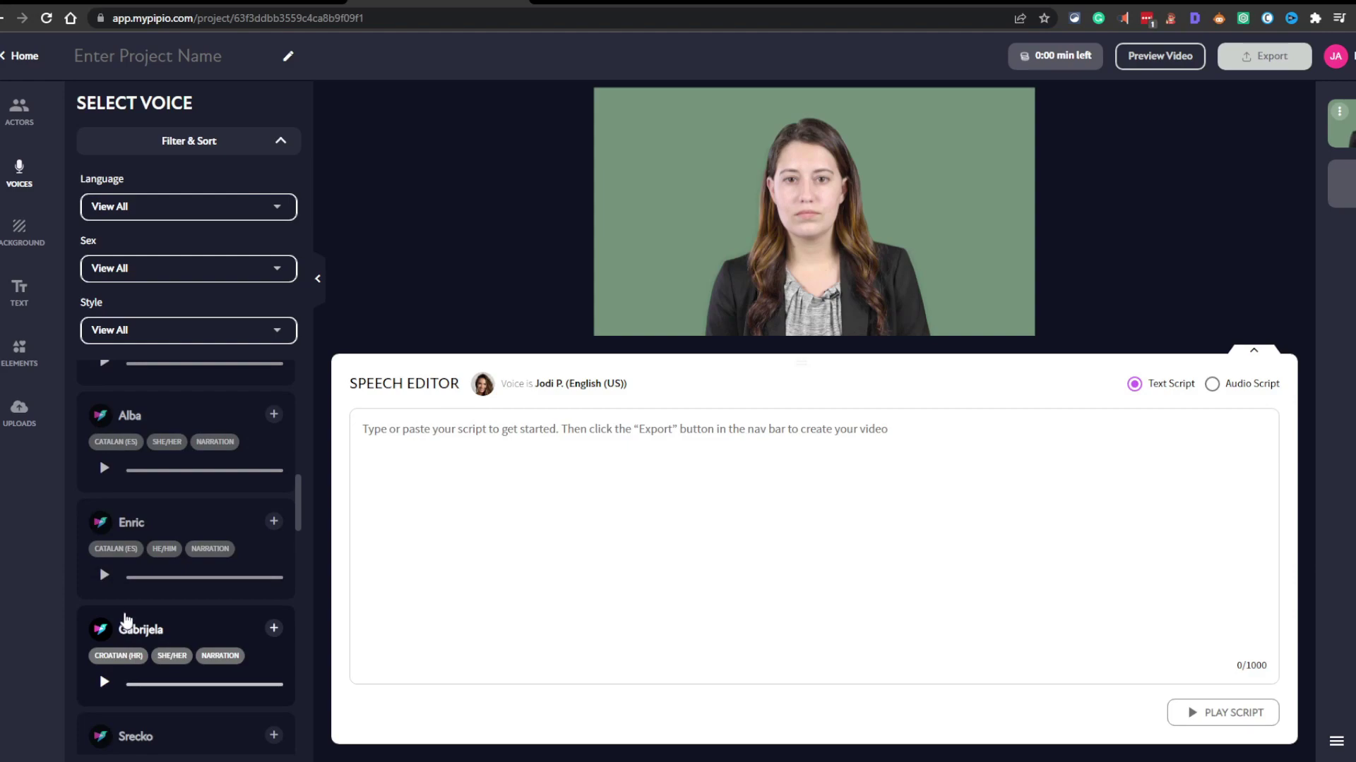
click(104, 682)
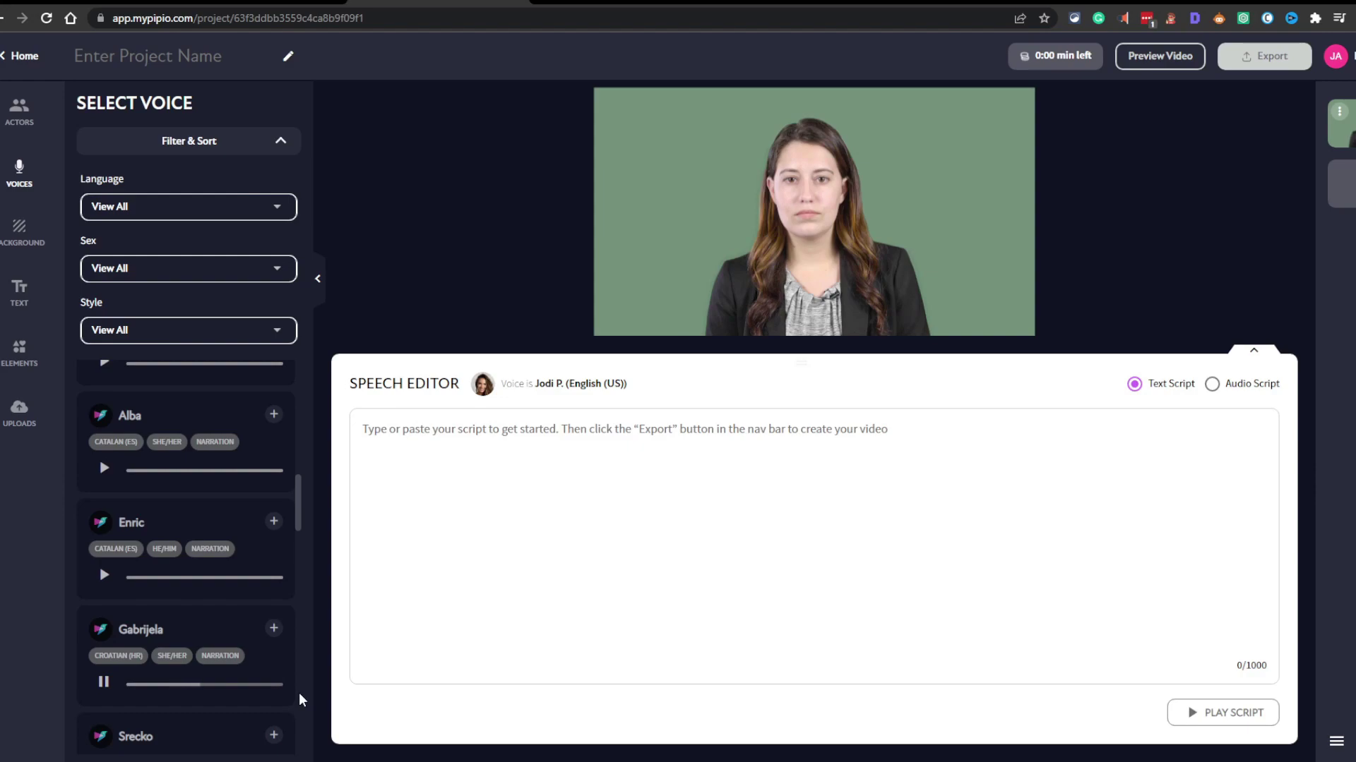
click(279, 141)
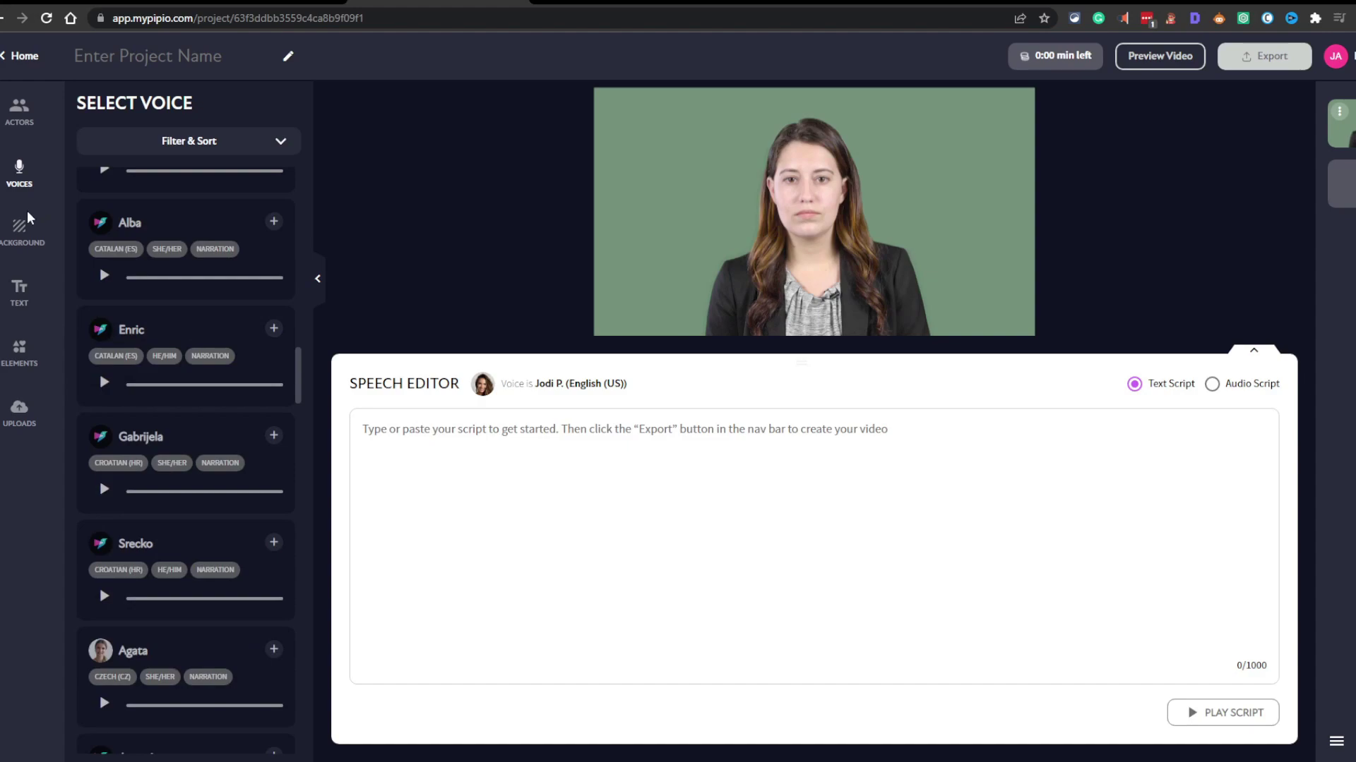
Step: Try a green #40a846 and a pink #f2809c solid color as the scene background
click(20, 232)
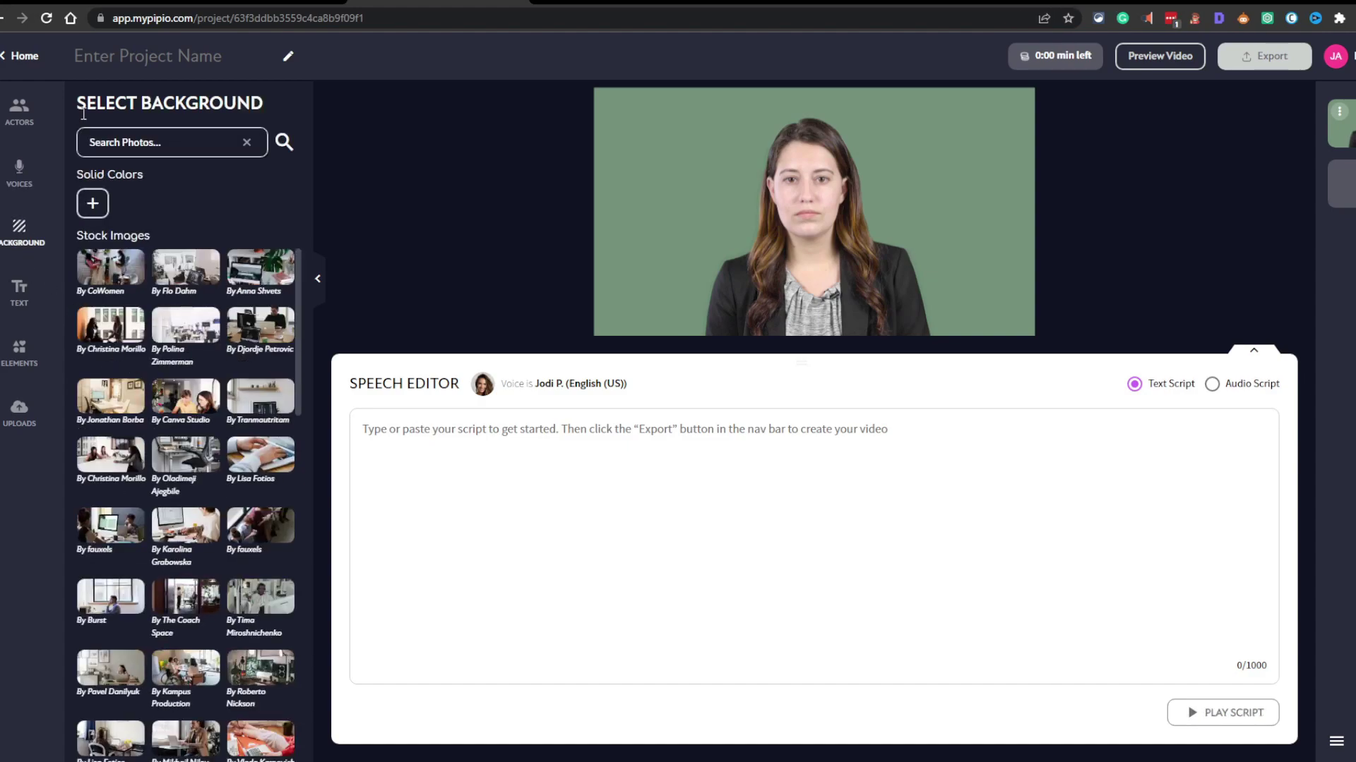
click(93, 203)
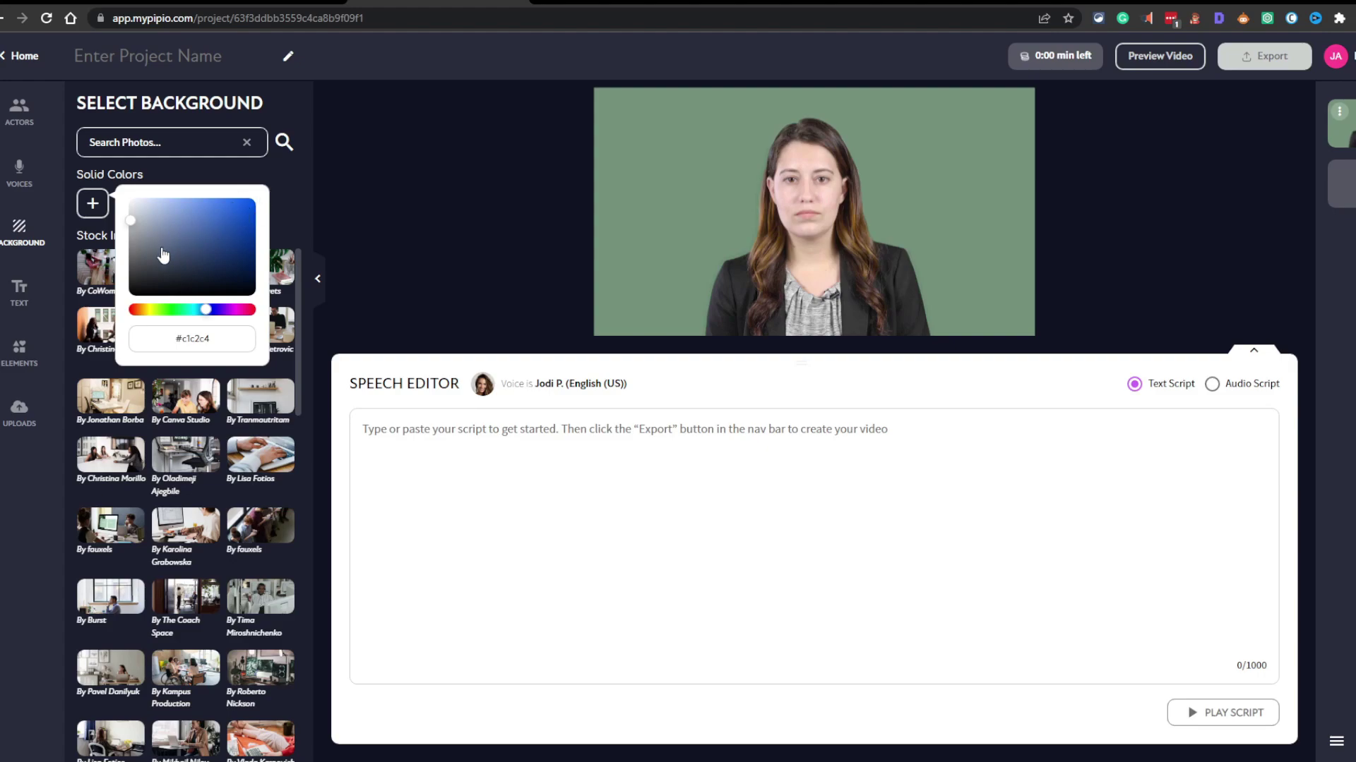
click(172, 309)
click(207, 231)
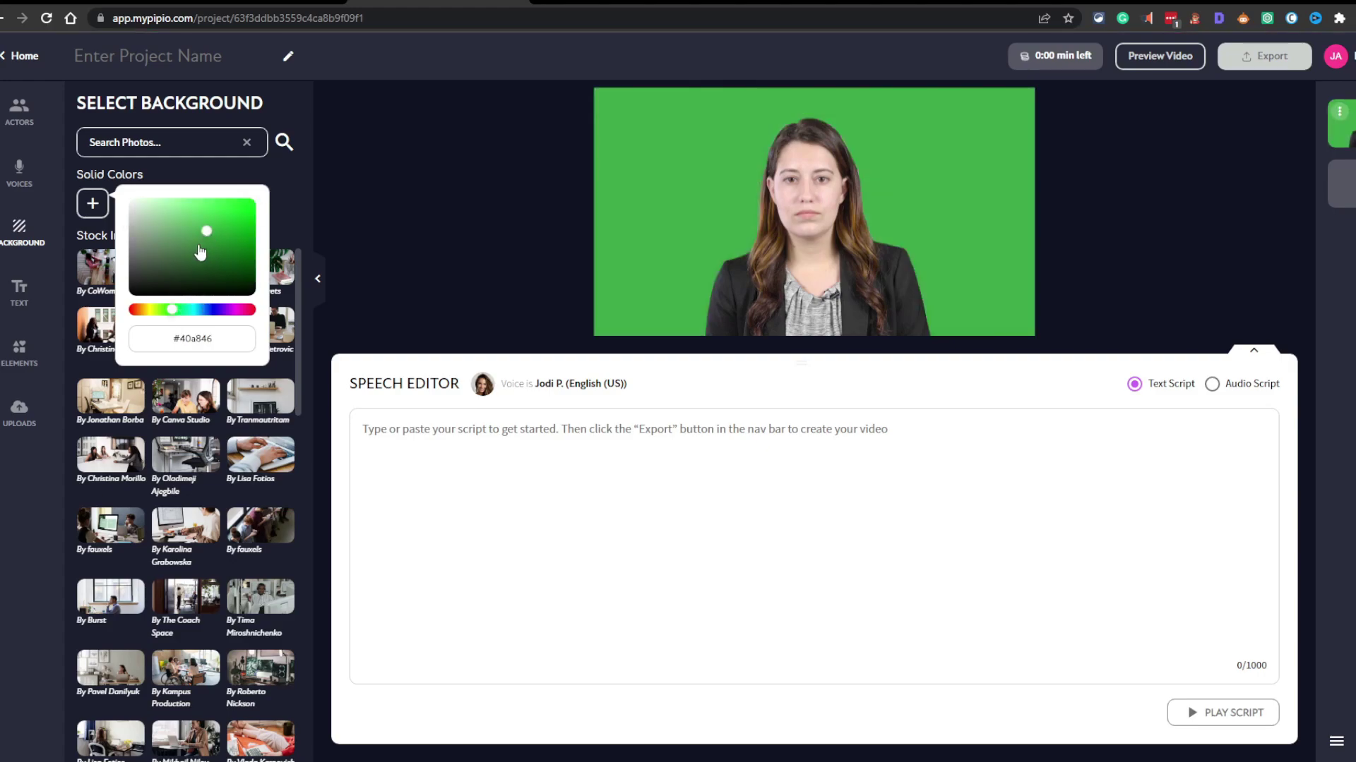
click(249, 309)
click(188, 202)
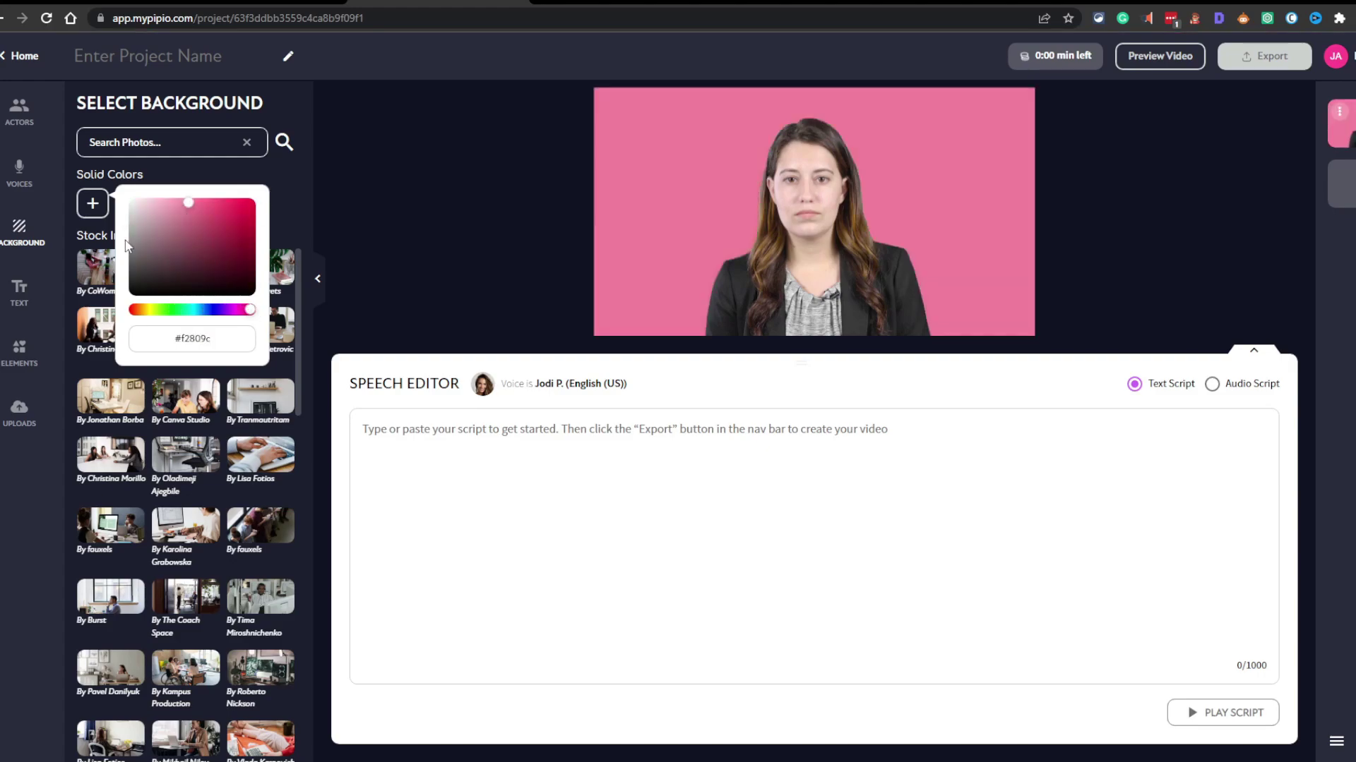
Step: Try a golden #ddac45 solid background and lighten it to a pale beige
click(142, 309)
click(188, 244)
click(216, 212)
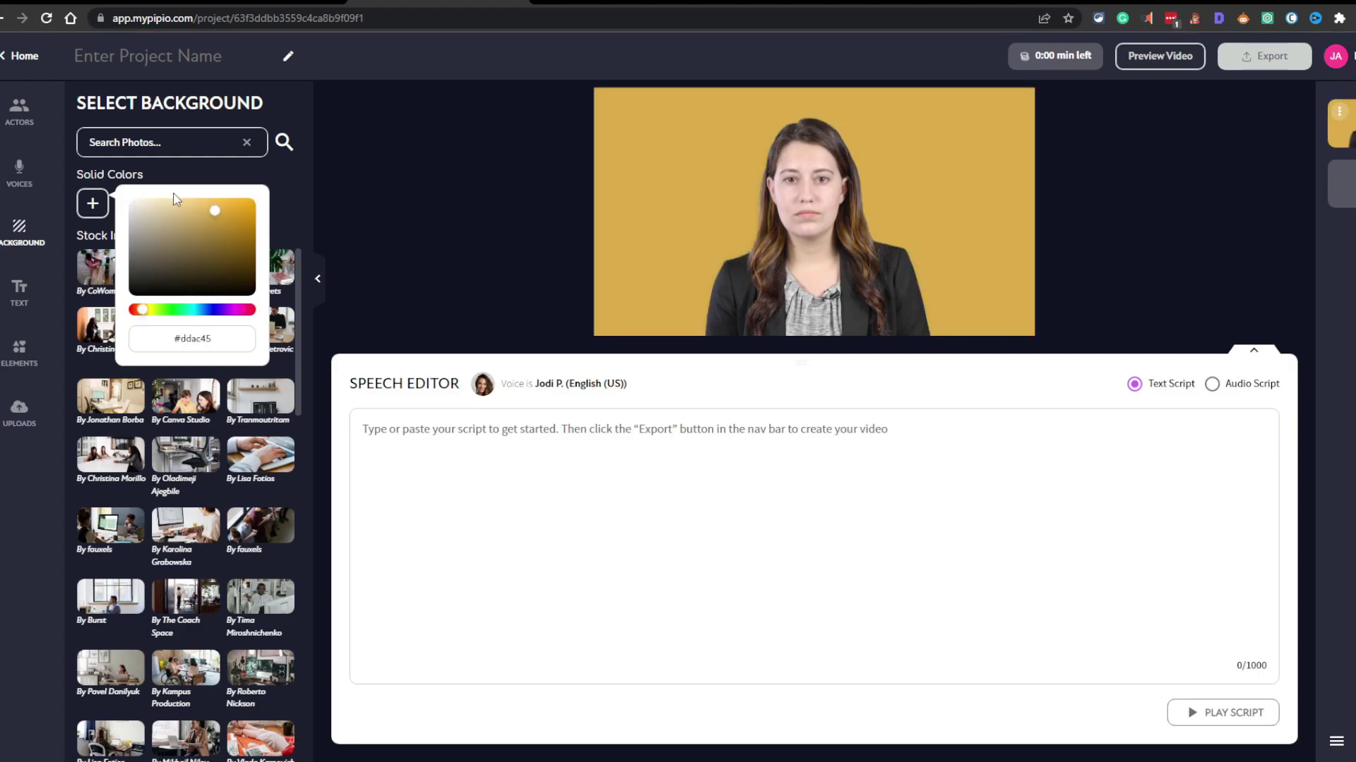
click(163, 215)
click(269, 182)
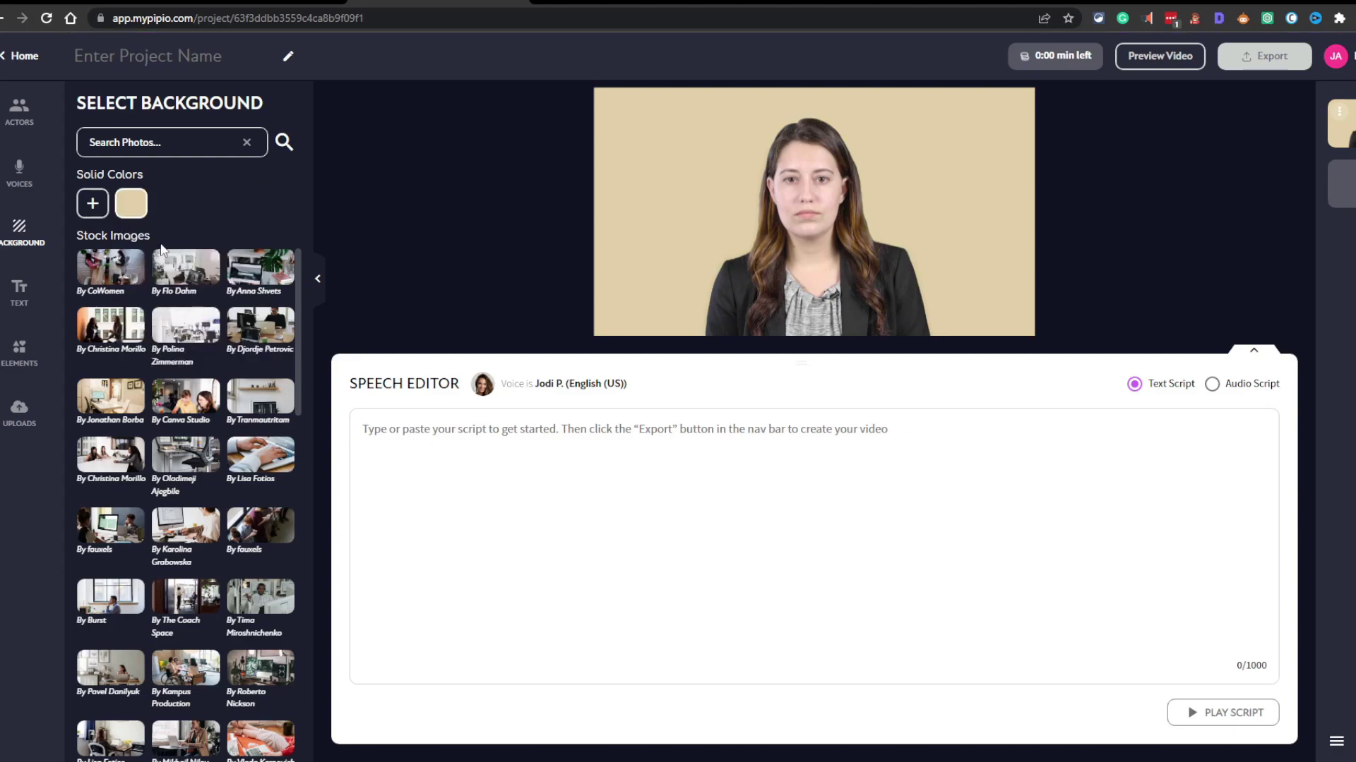
Step: Try the crowd photo by fauxels and the office window photo by Burst as background, and shift the actor slightly to the right
click(281, 527)
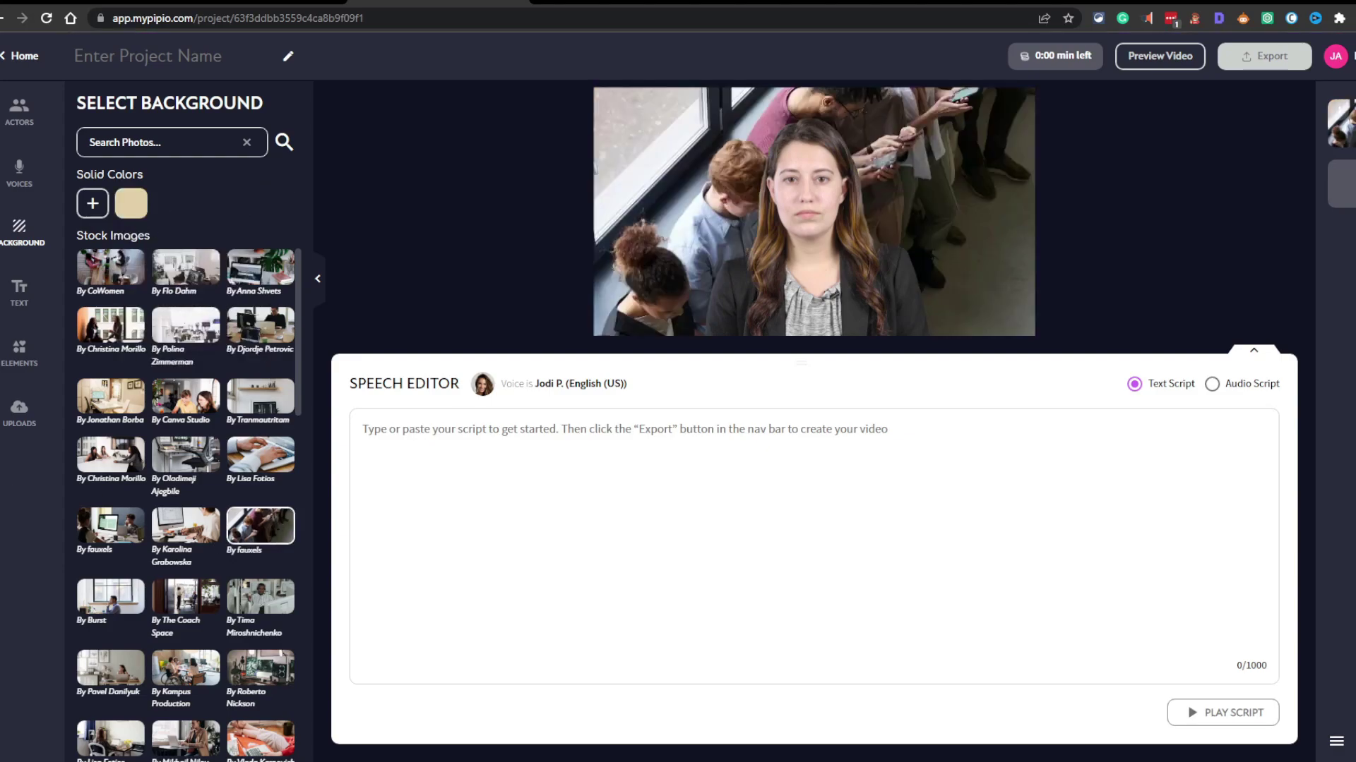
click(133, 610)
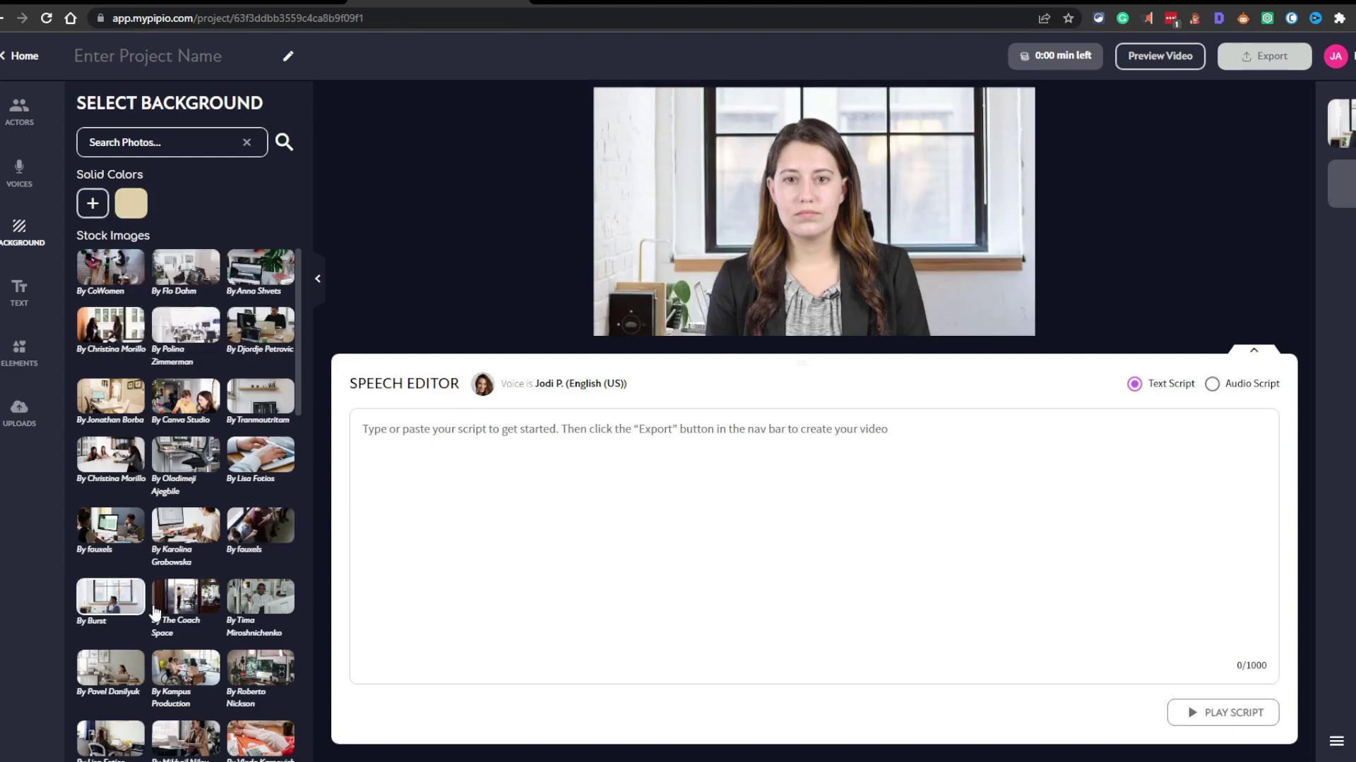
click(872, 262)
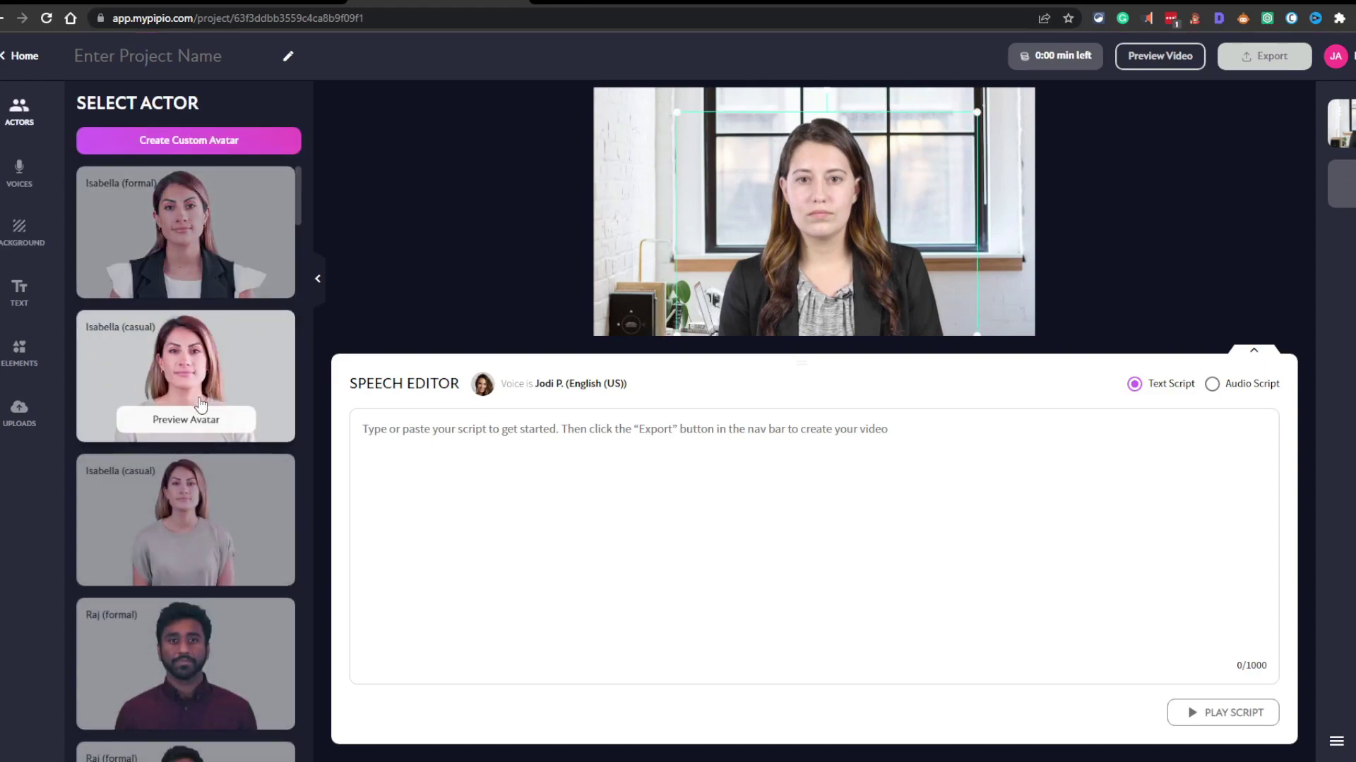
Step: Search the stock background images for "park"
click(28, 229)
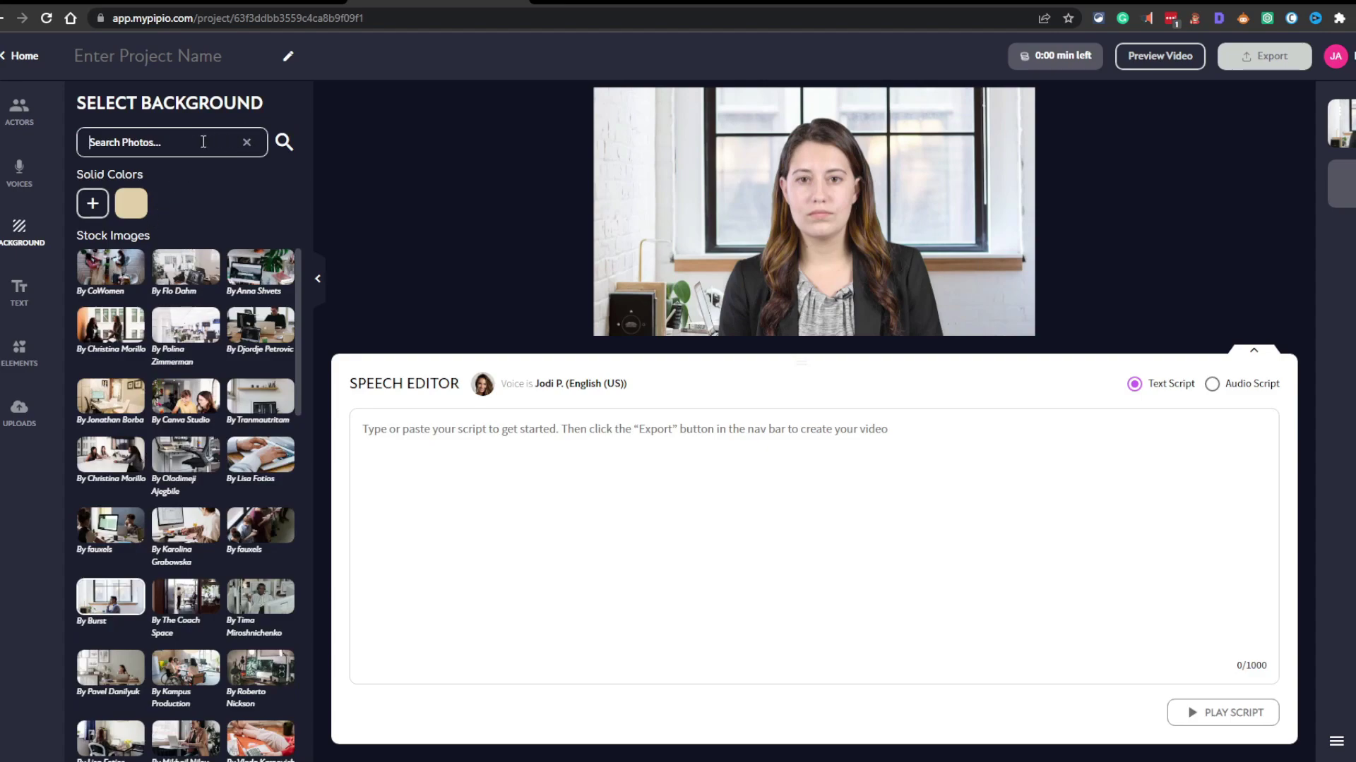
text(o)
key(BackSpace)
key(BackSpace)
text(part)
key(Return)
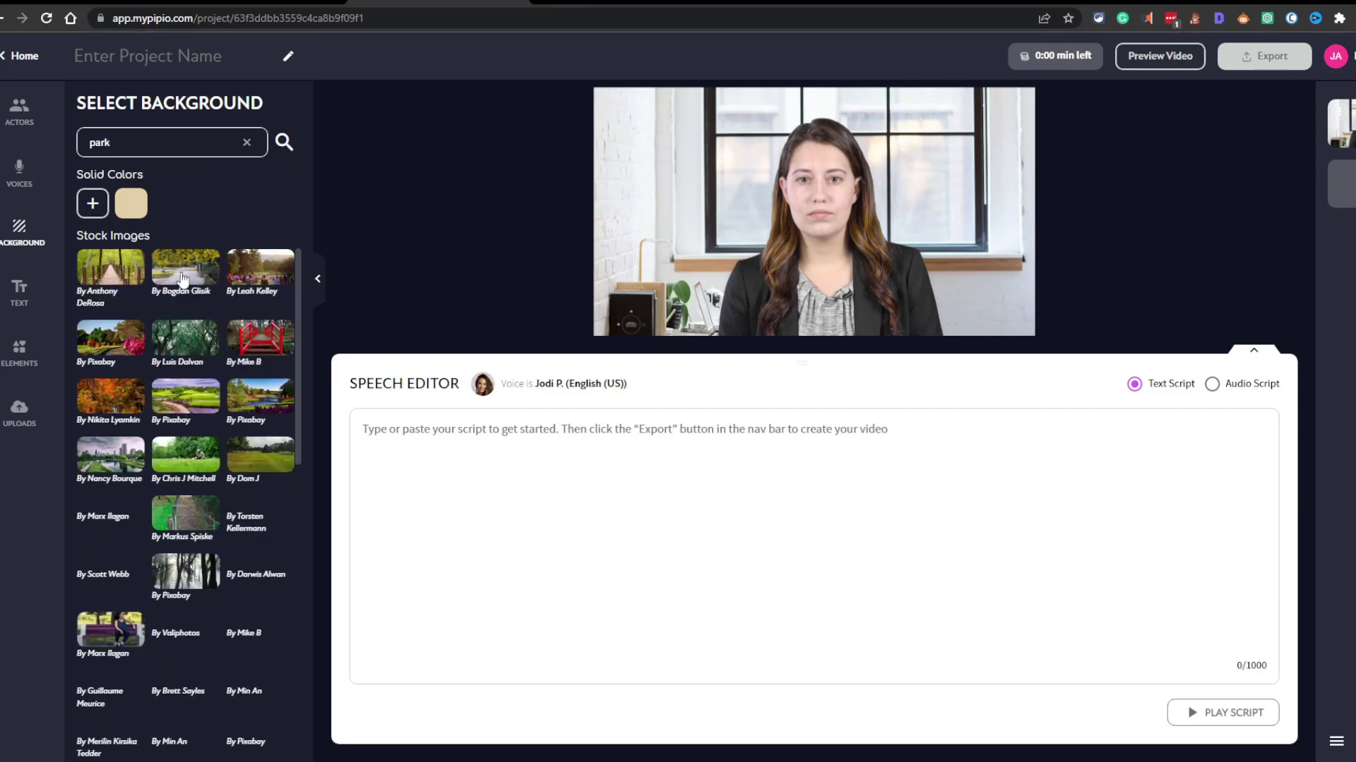
Step: Try the autumn bench, city skyline and blue-sky meadow photos, settling on the park lawn with dark trimmed trees as background
click(215, 272)
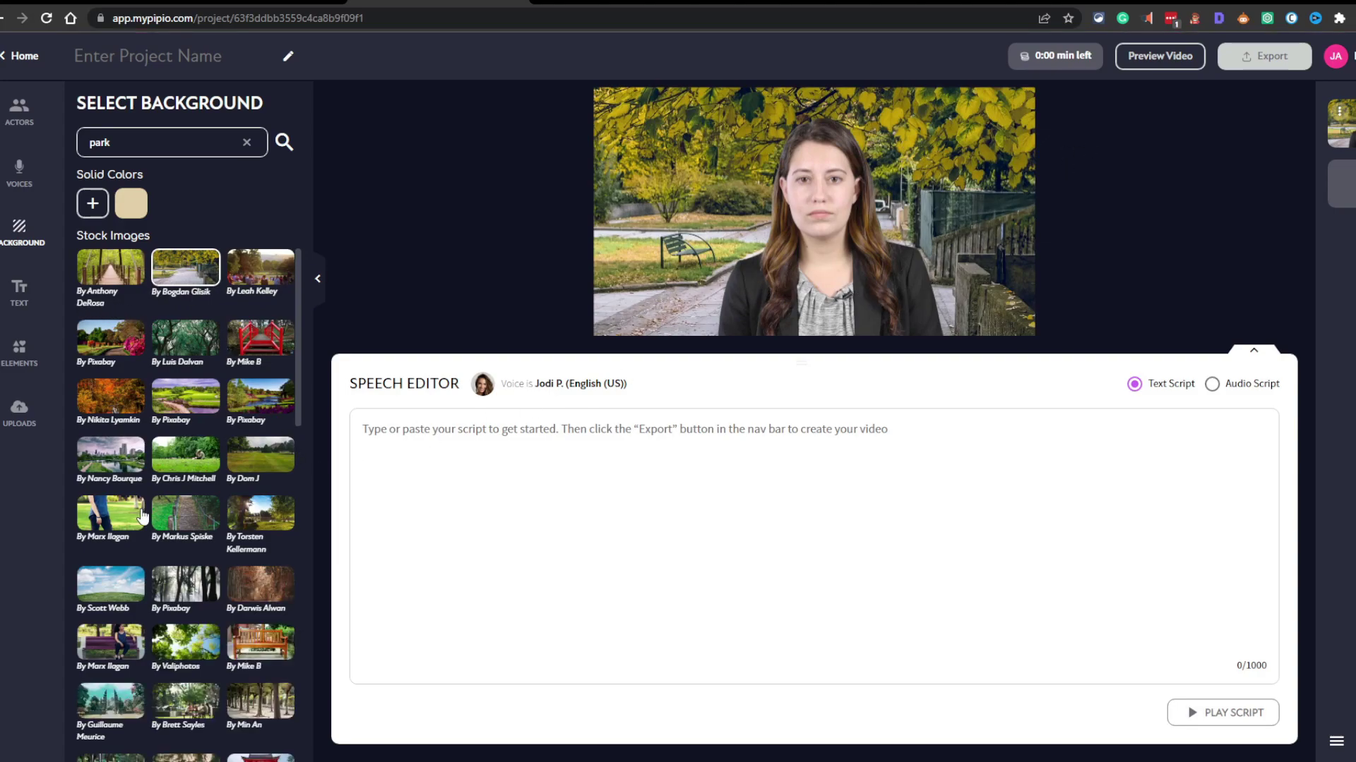
click(118, 472)
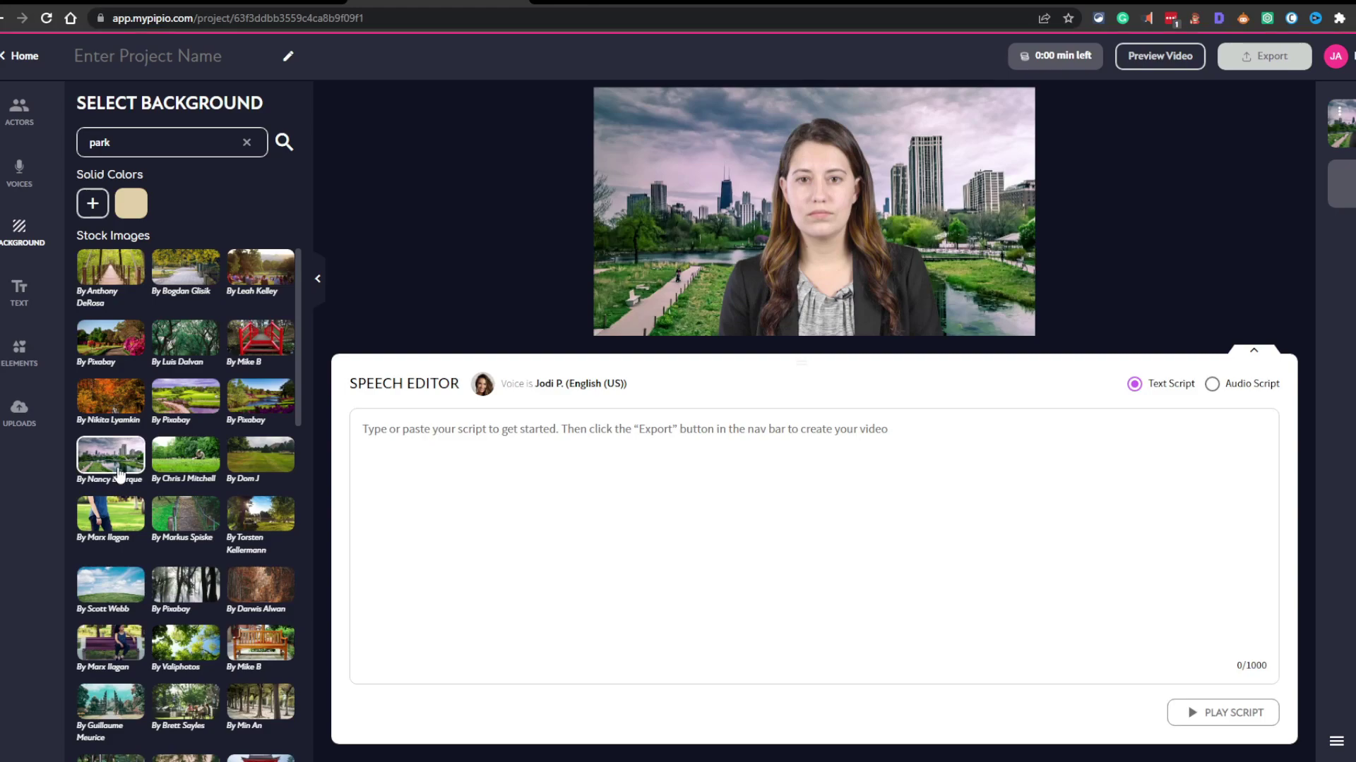
click(110, 602)
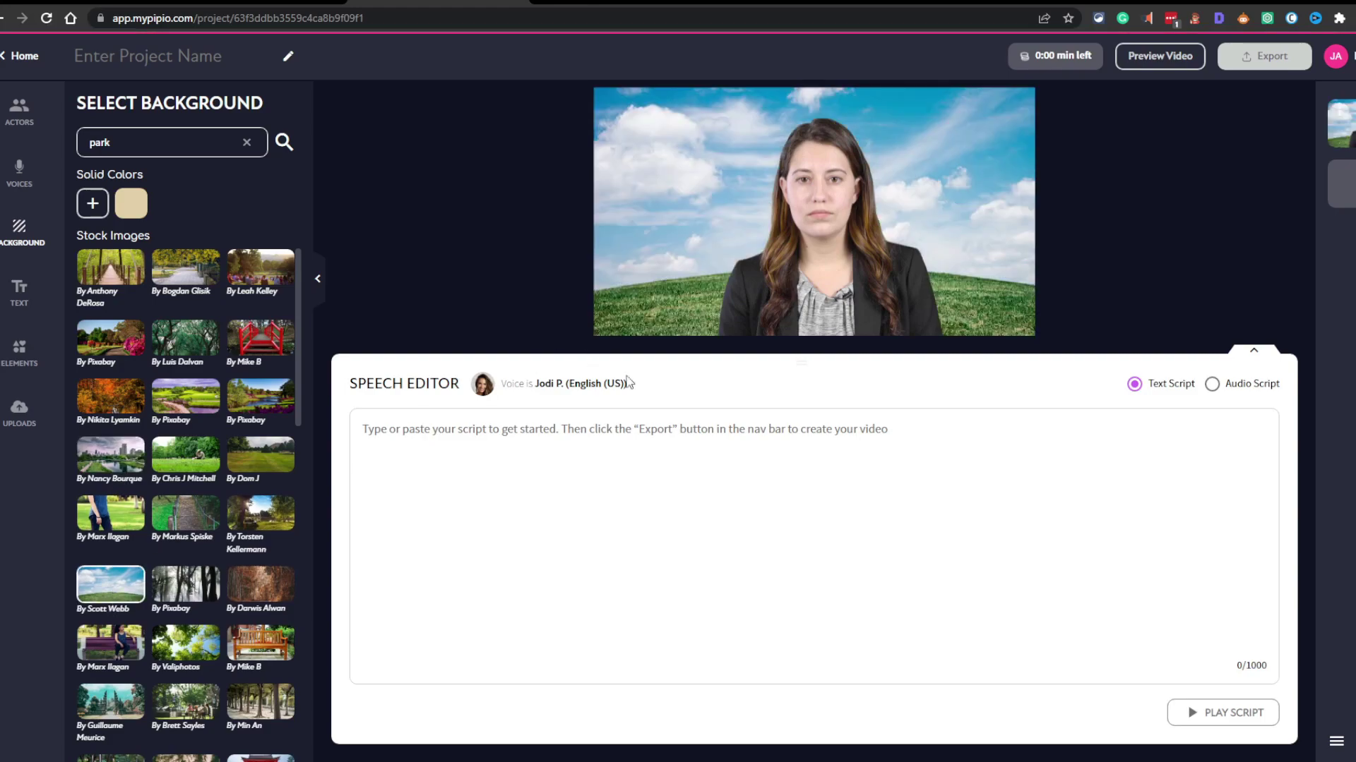
click(288, 452)
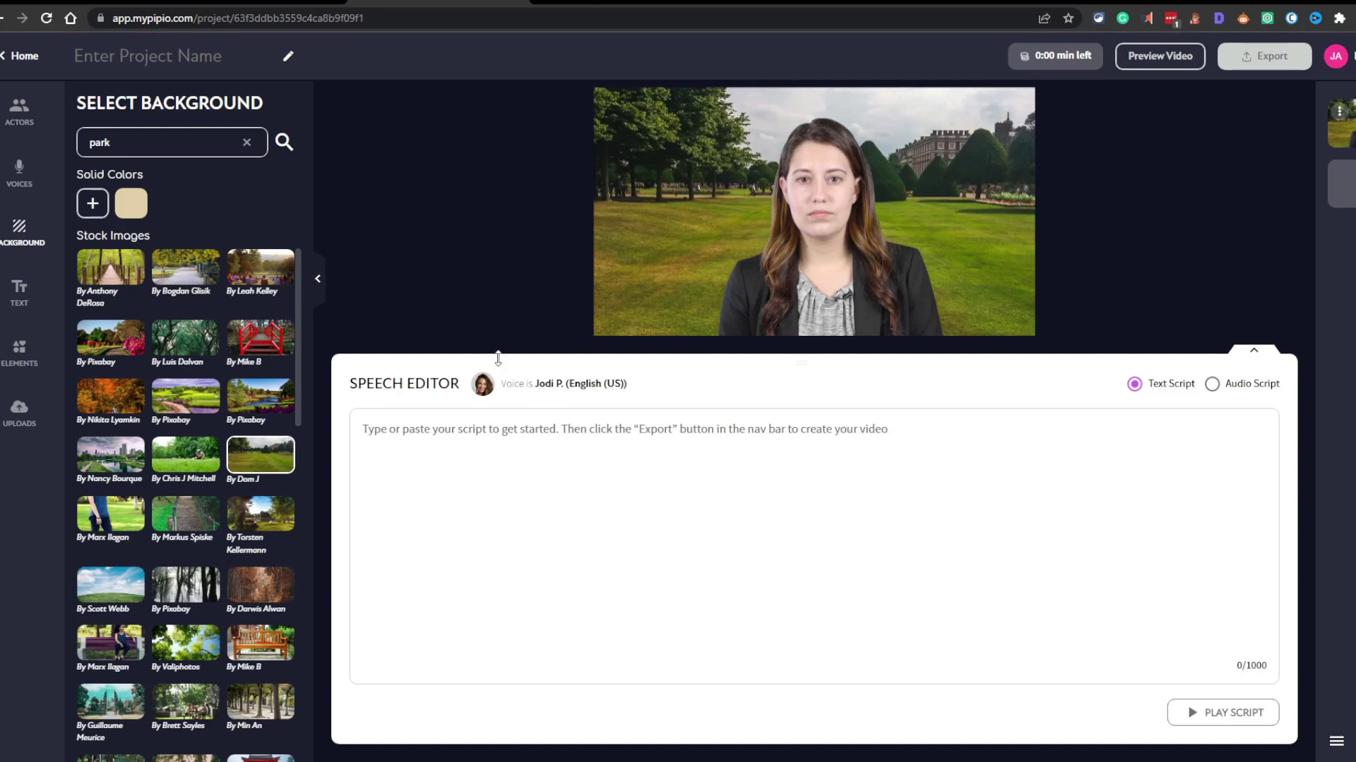
Step: Add a title text to the scene, move it onto the lawn beside the actor and color it white
click(19, 306)
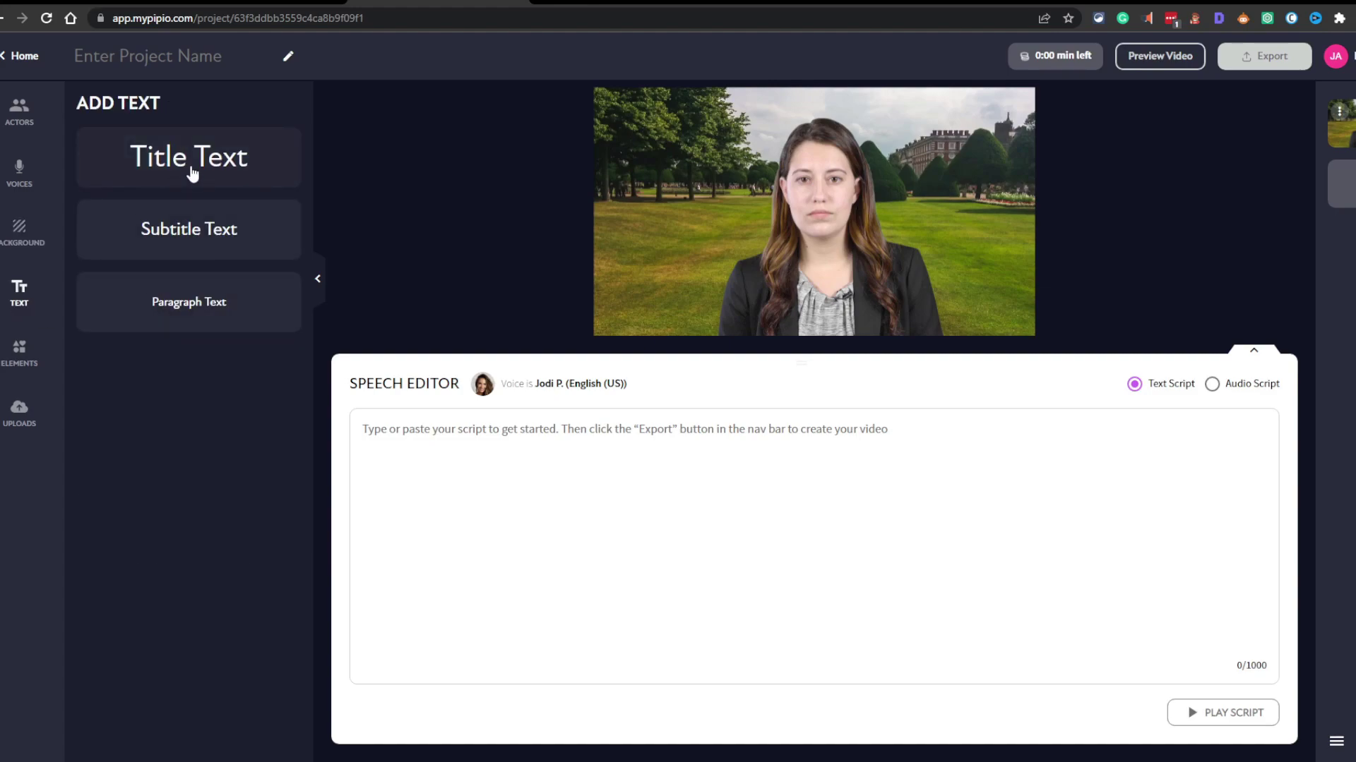
click(270, 176)
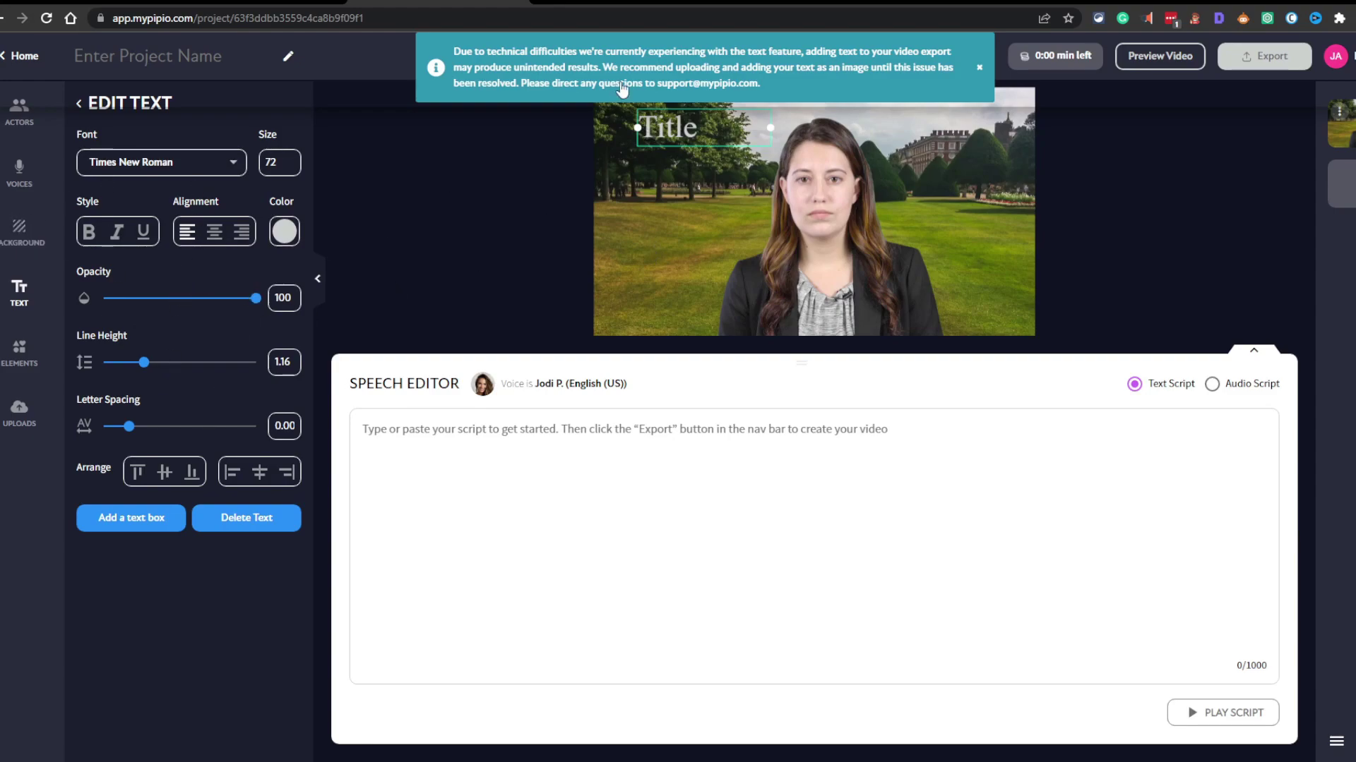
drag(694, 128, 672, 228)
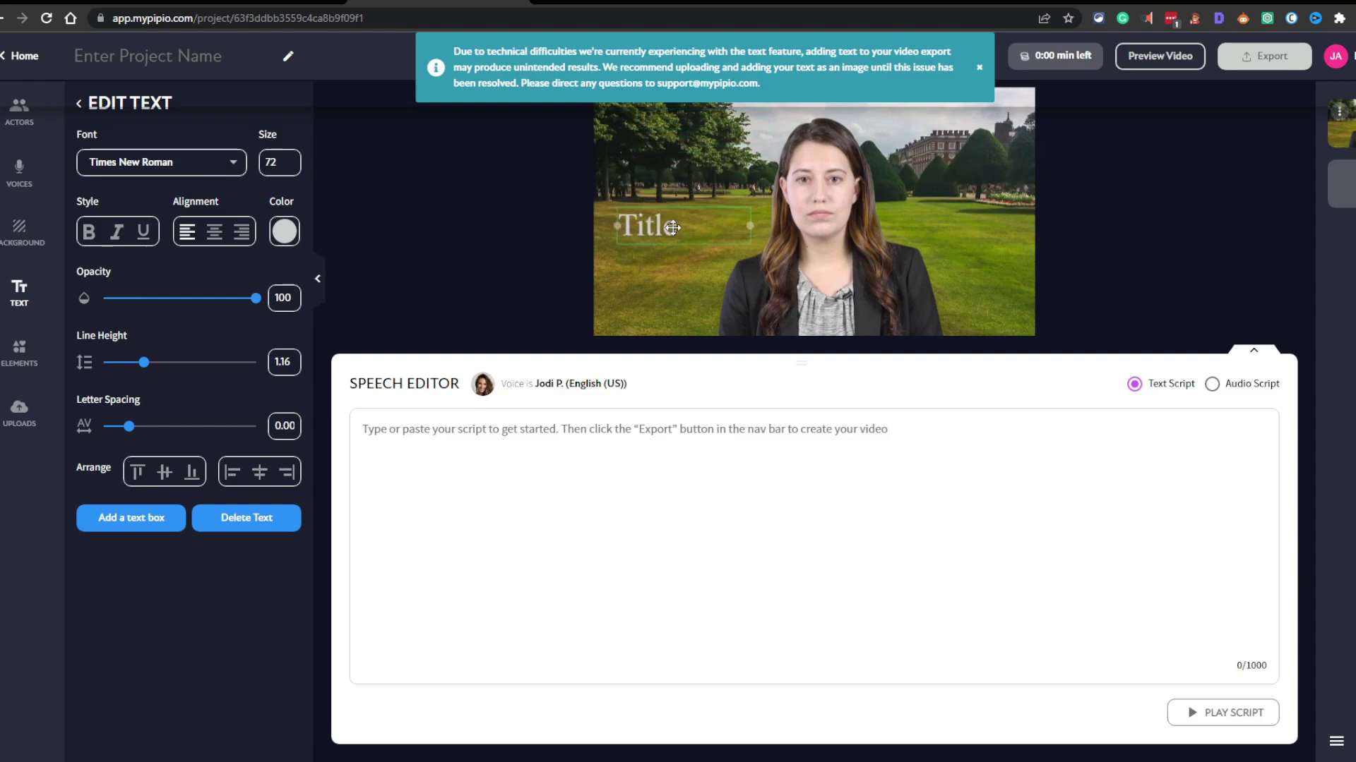
click(284, 231)
click(331, 268)
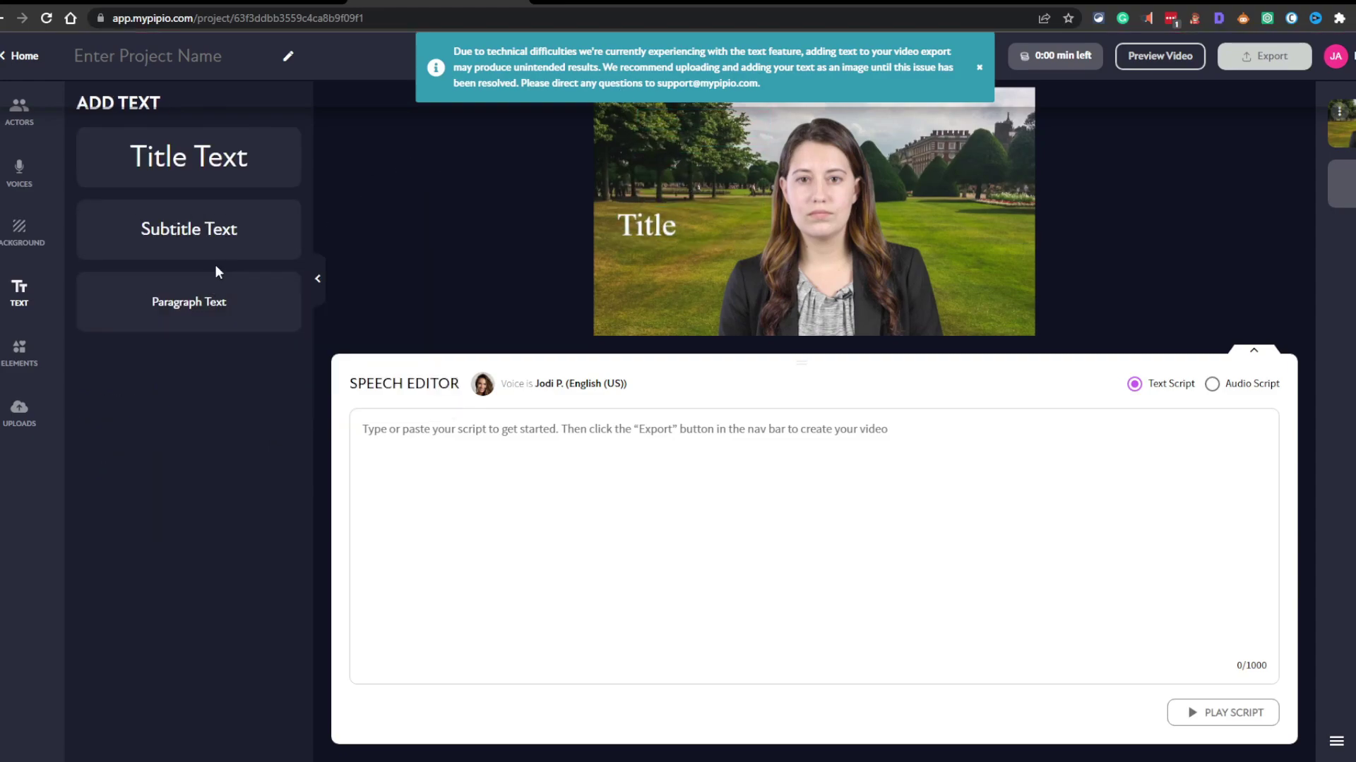
Step: Delete the title text from the scene
click(706, 228)
right_click(672, 241)
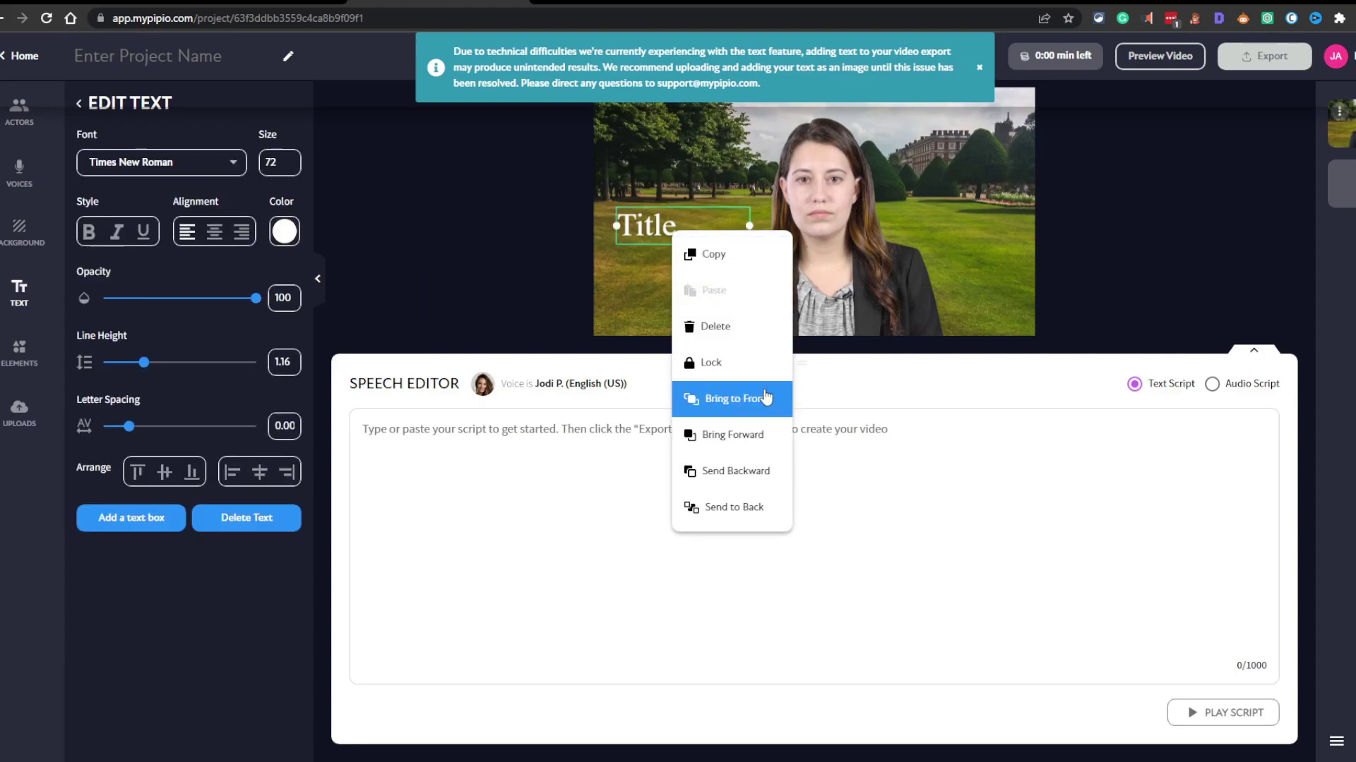
click(727, 323)
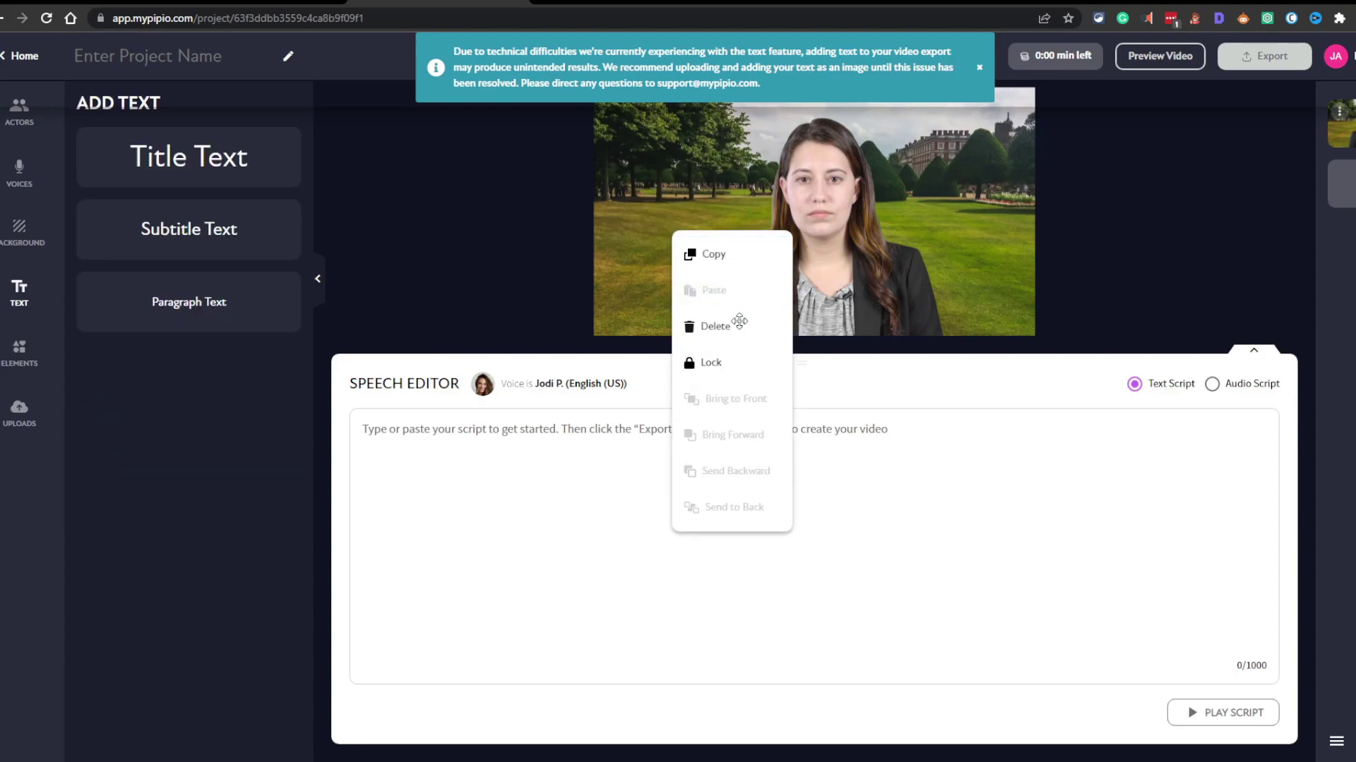
Step: Show the full collection of shapes in the elements library
click(19, 349)
click(274, 271)
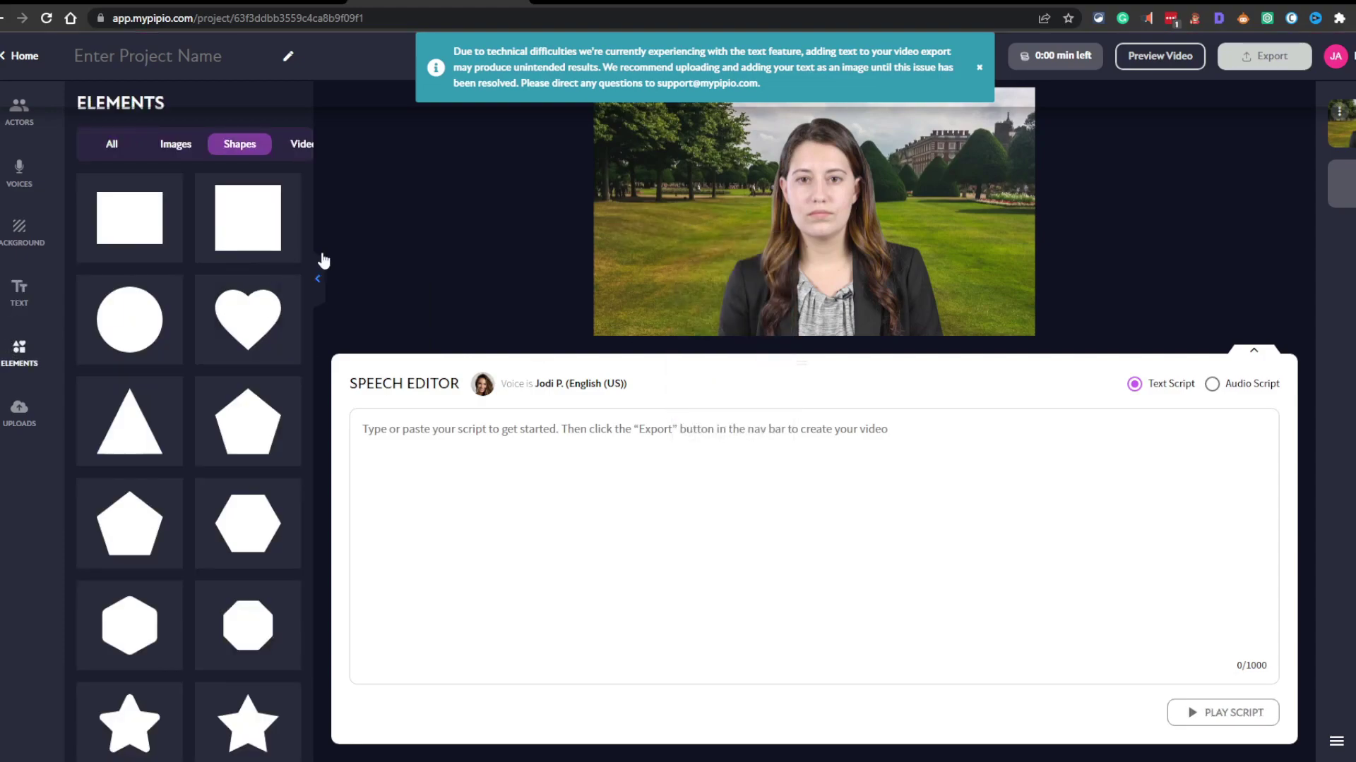
Step: Browse the shapes, stock images and stock videos in the elements library and show the image upload area
scroll(86, 392, down, 15)
scroll(81, 398, down, 5)
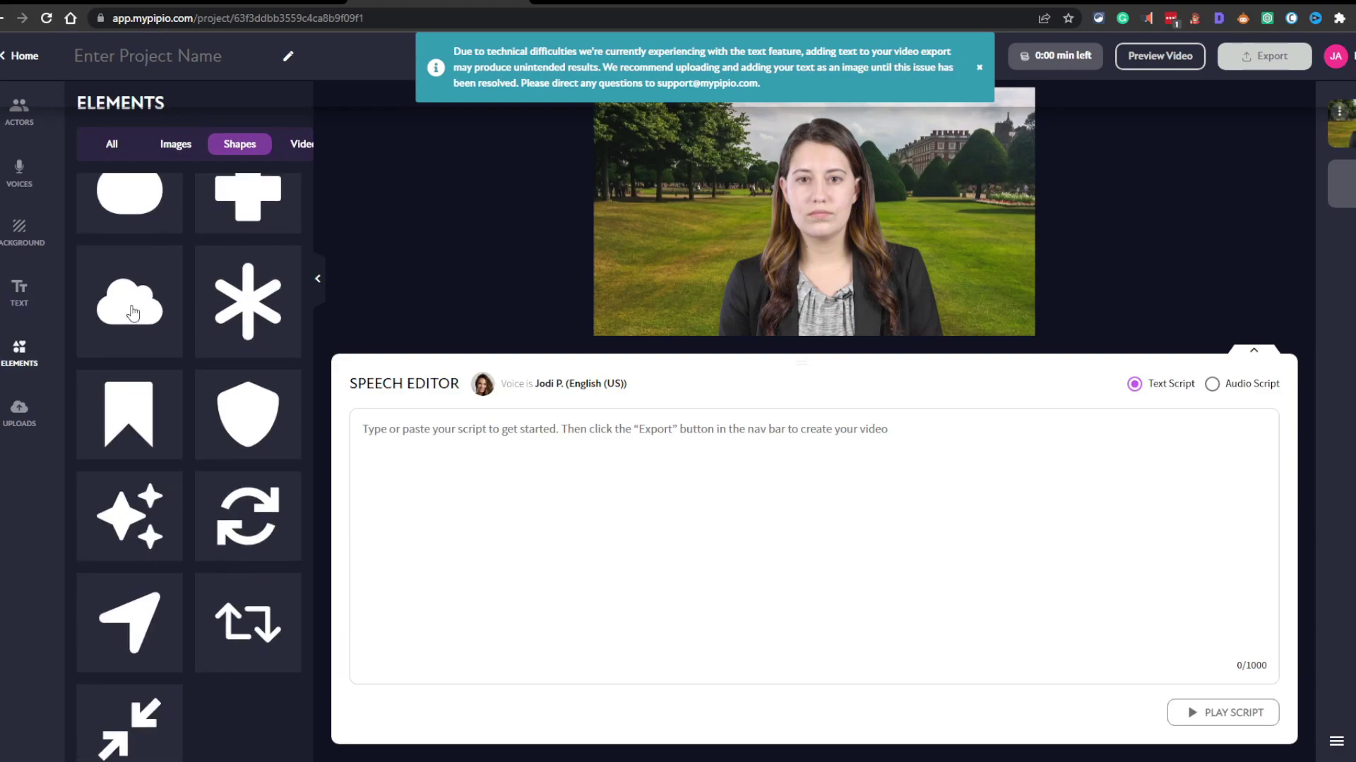
click(175, 145)
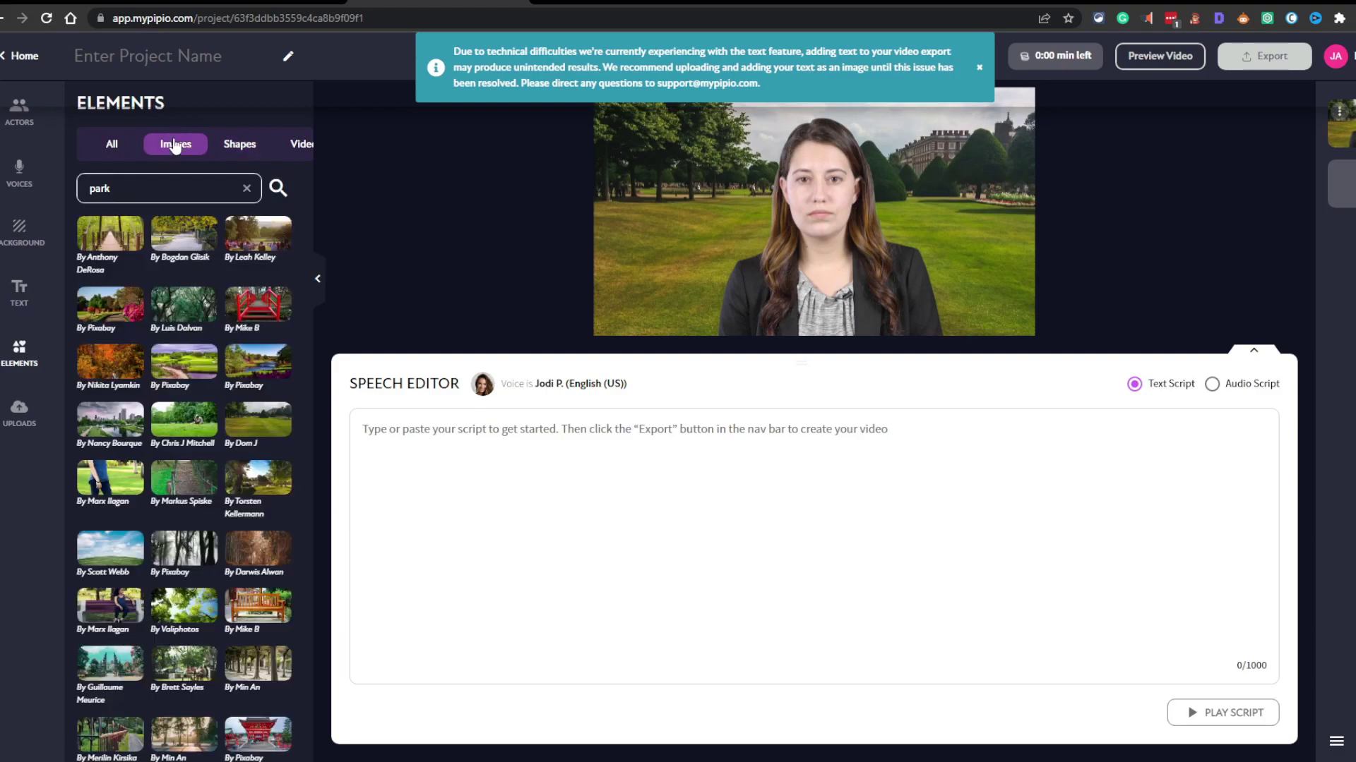
click(297, 145)
scroll(228, 385, down, 5)
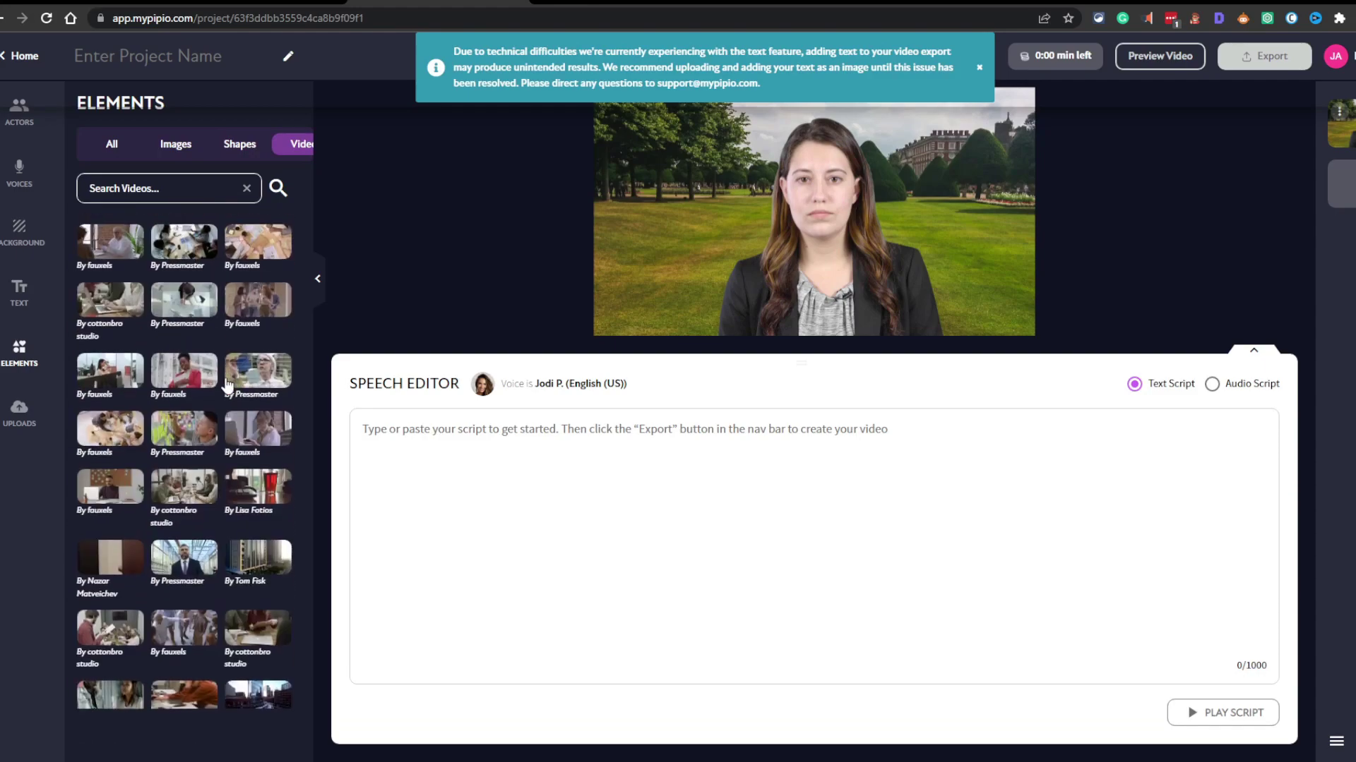
click(12, 420)
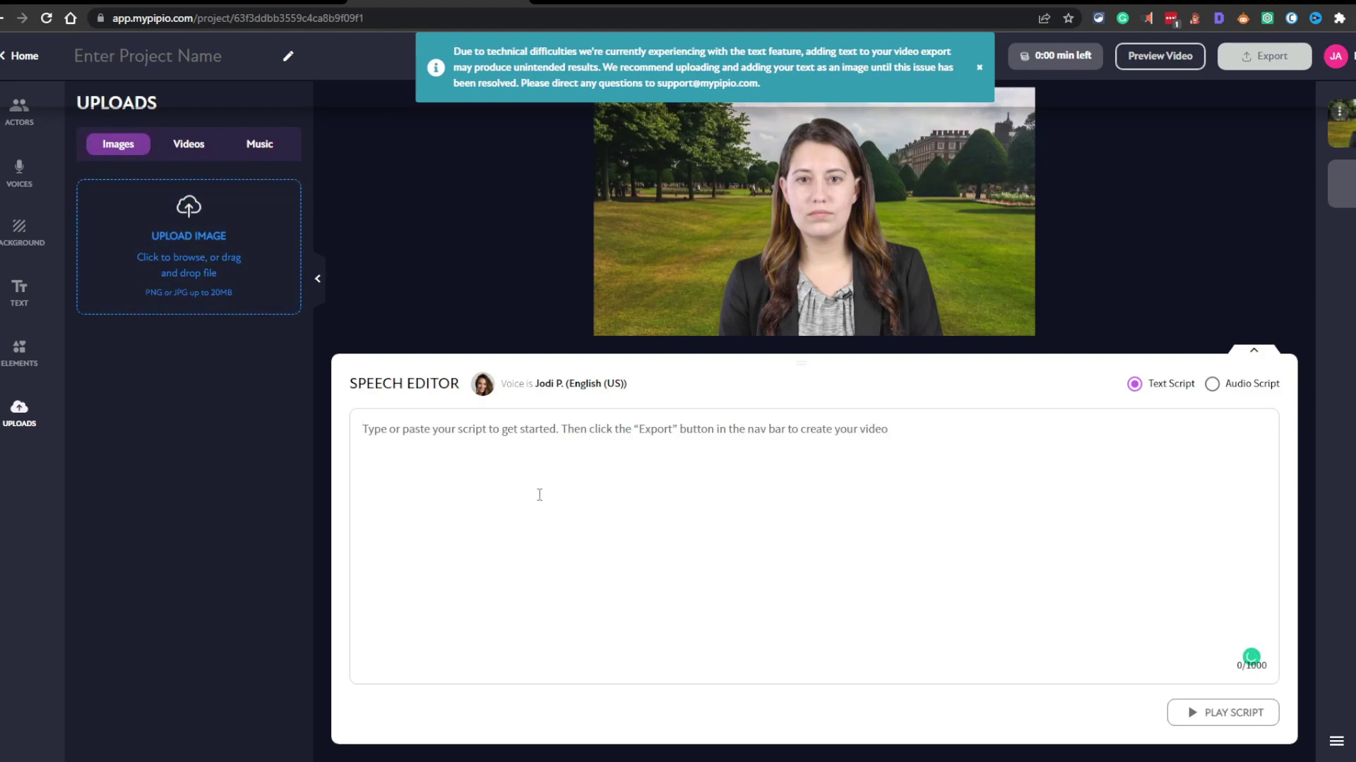
Step: Enter the first scene's script "When we create your synthetic avatar… a green screen or solid background is required for filming." and play it
text(When we create your synthetic avatar, our team must be able to remove you from the footage, so a green screen or solid background is required for filming)
text(.)
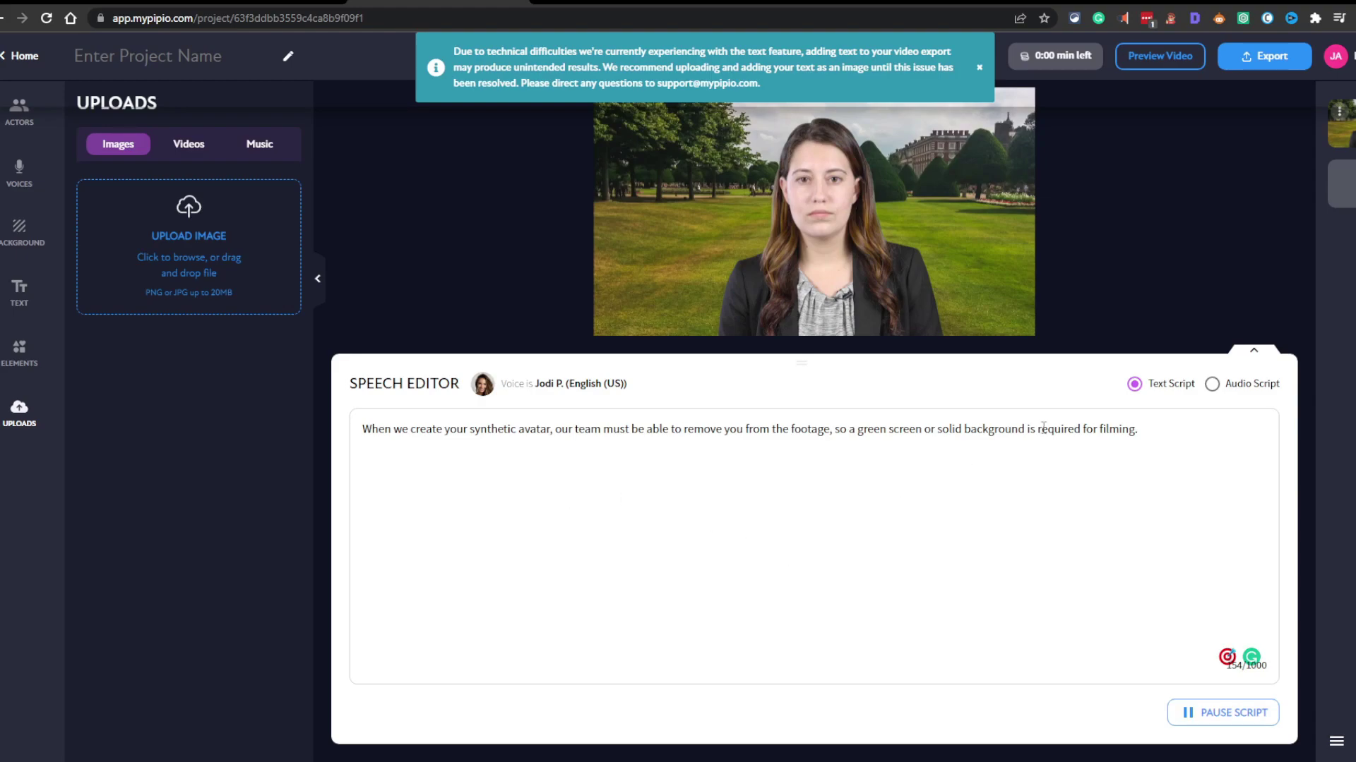
Step: Check the audio script upload option, dismiss the text-feature notice and return to the text script
click(1211, 384)
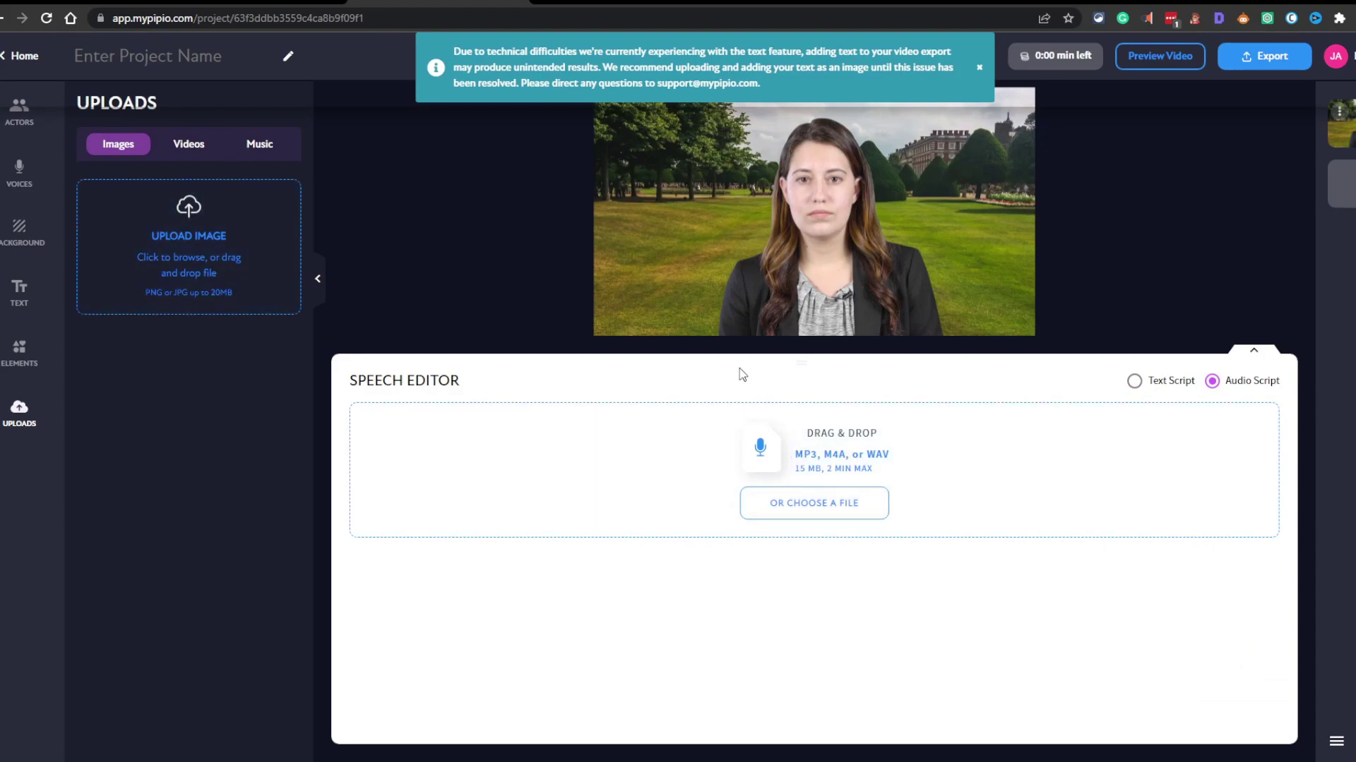
click(979, 68)
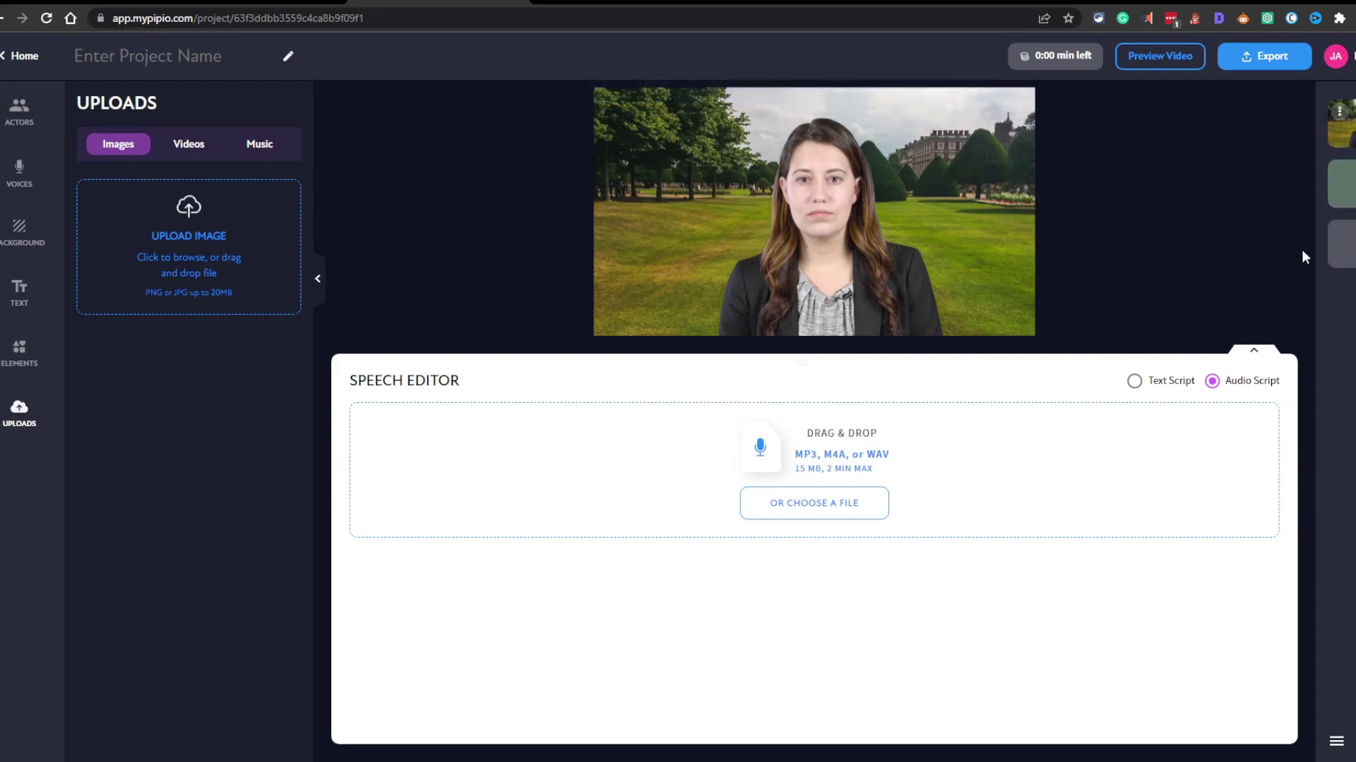
click(1170, 383)
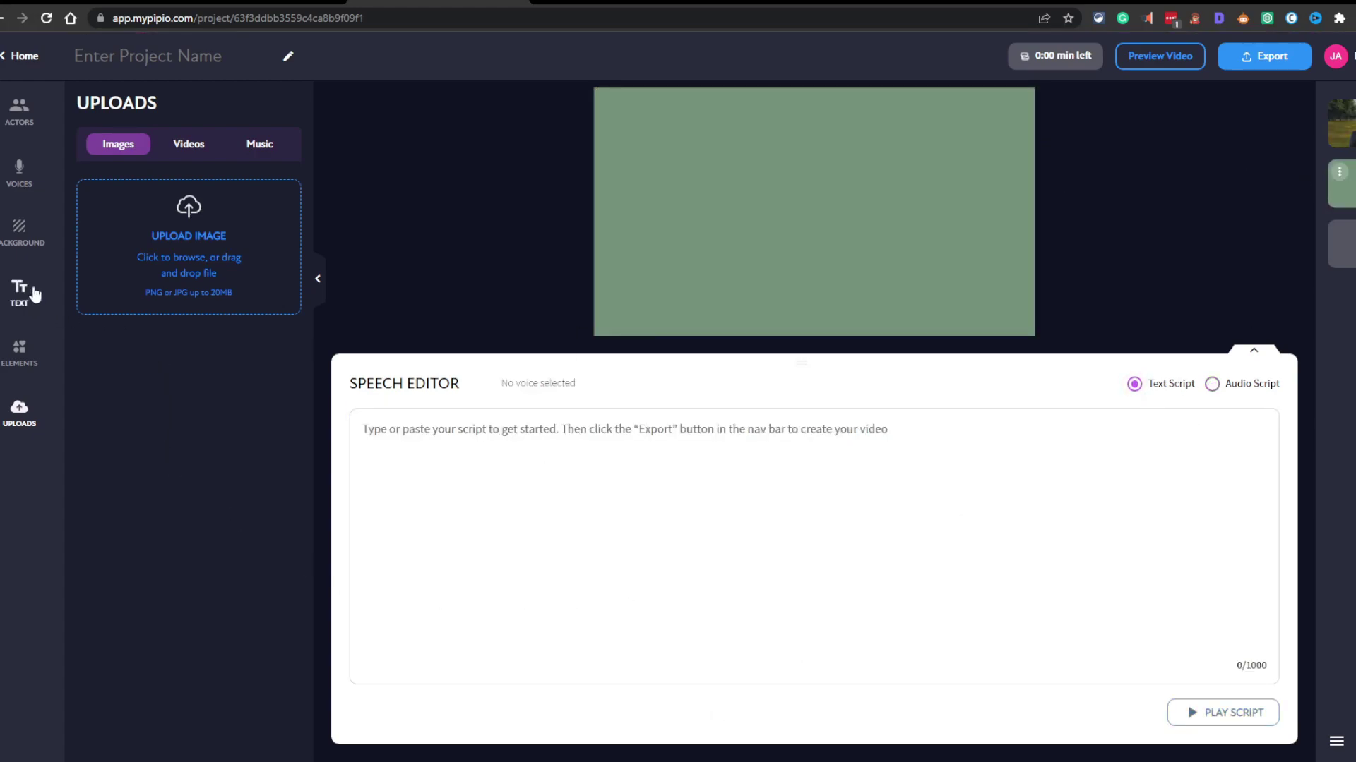
Step: Add the Devon (formal) actor to the empty second scene
click(19, 112)
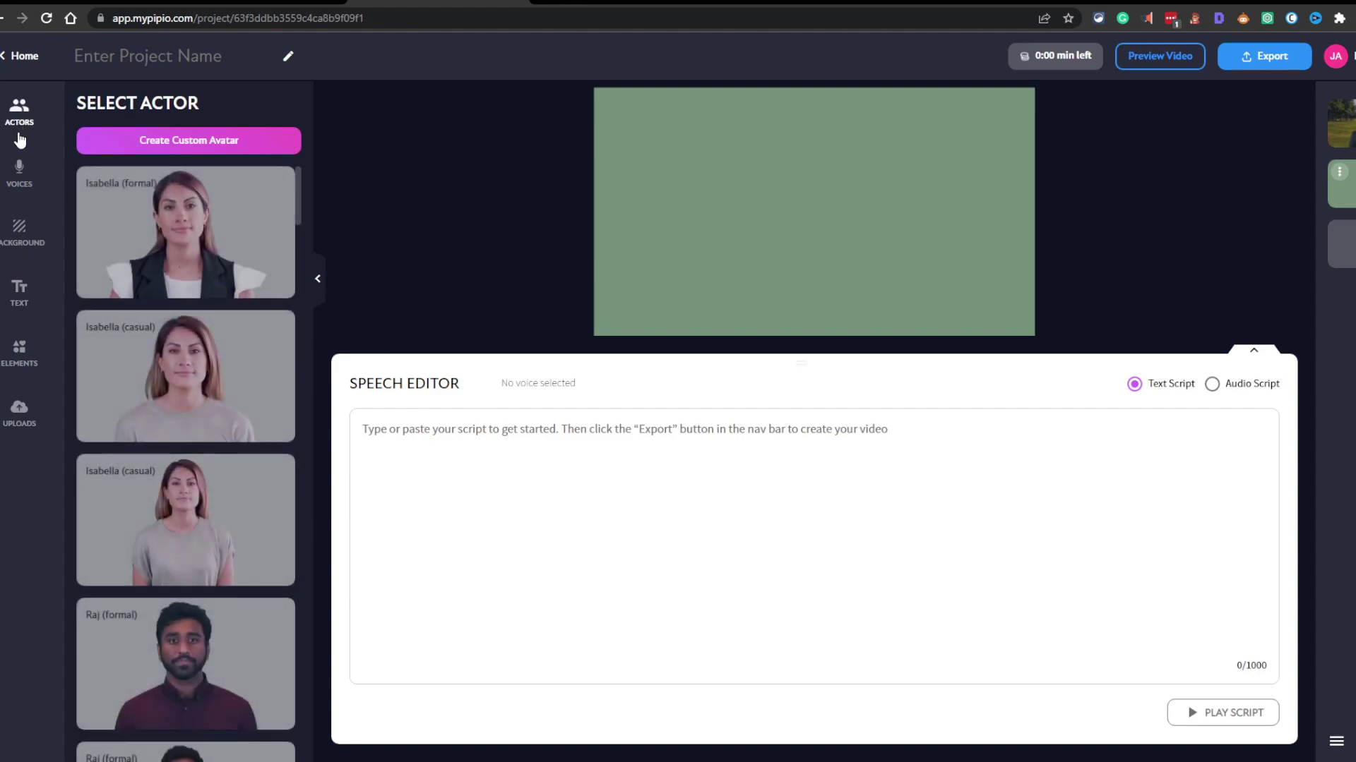
scroll(212, 458, down, 1)
scroll(242, 513, down, 5)
click(233, 551)
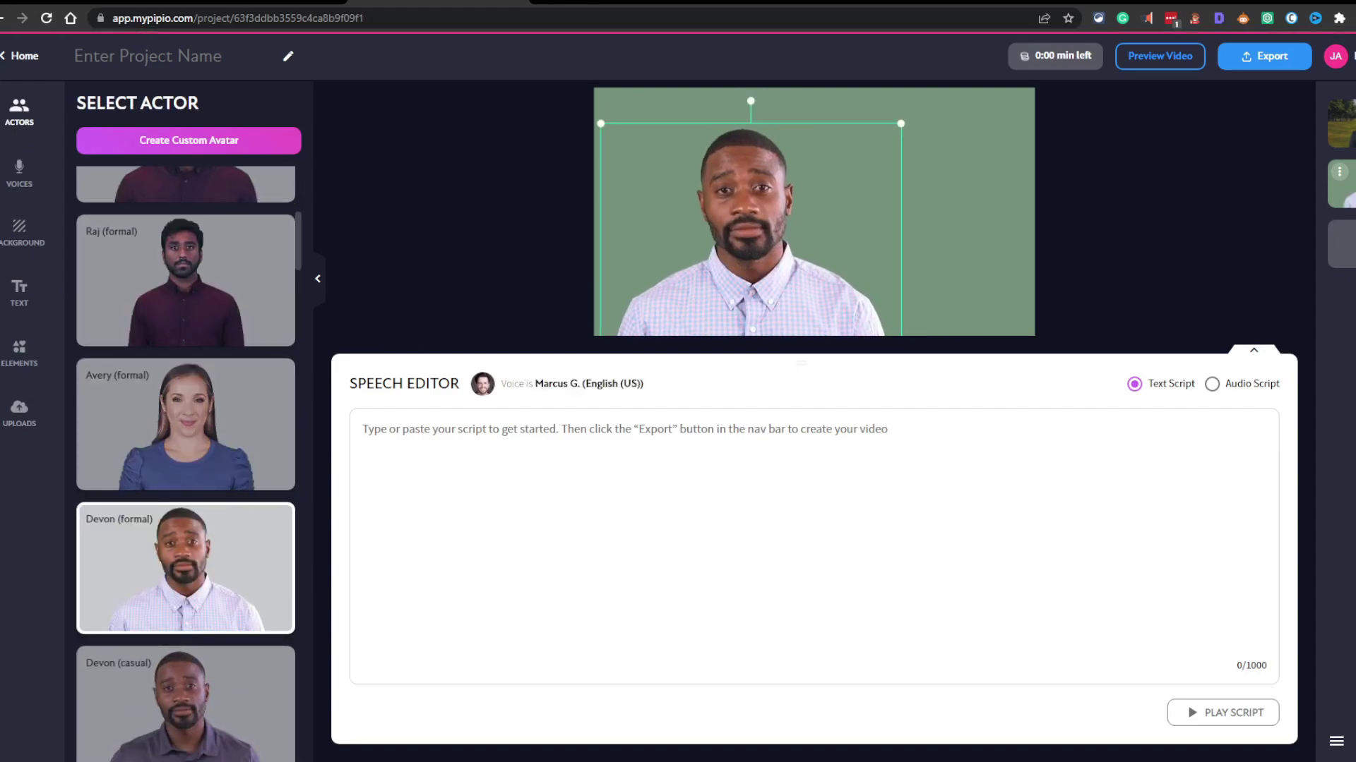
Step: Set the second scene's background to a custom solid blue color
click(20, 230)
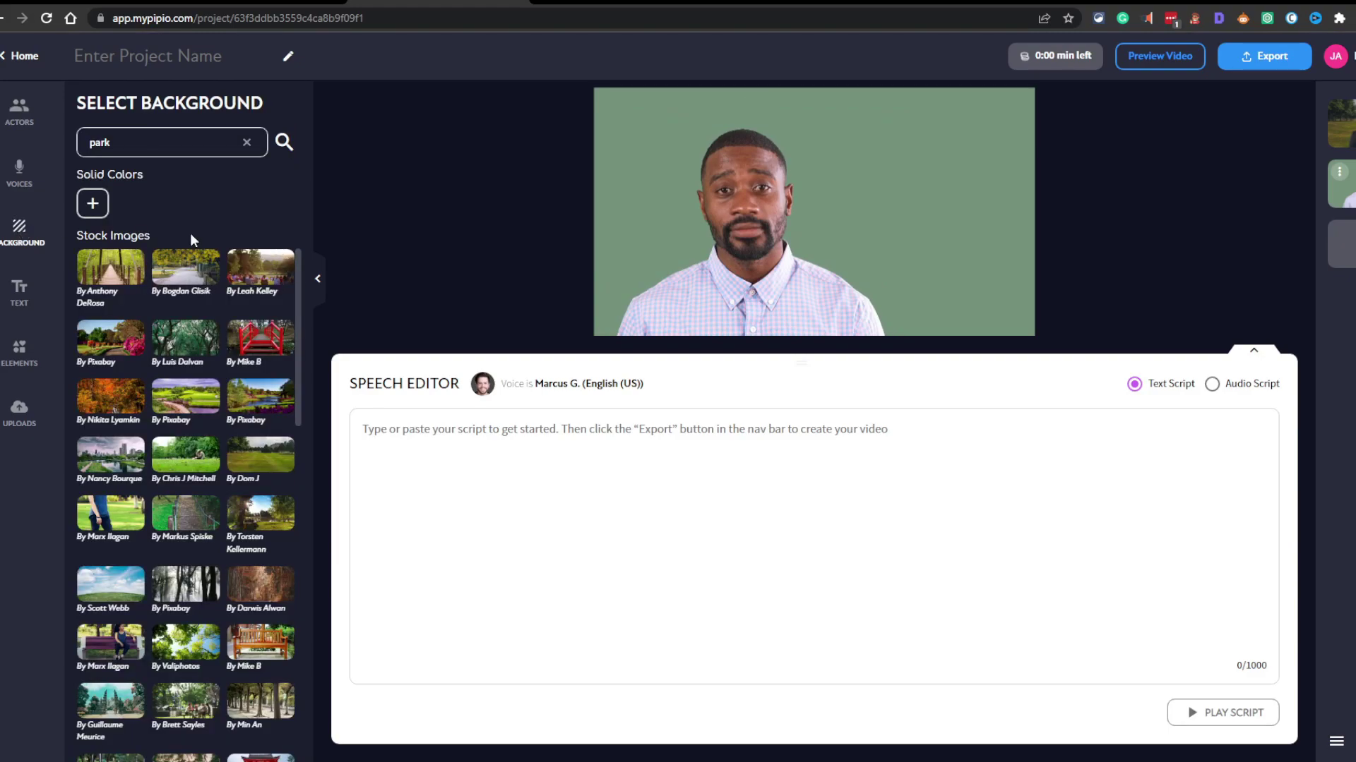
click(93, 203)
click(231, 255)
drag(242, 268, 213, 201)
click(17, 297)
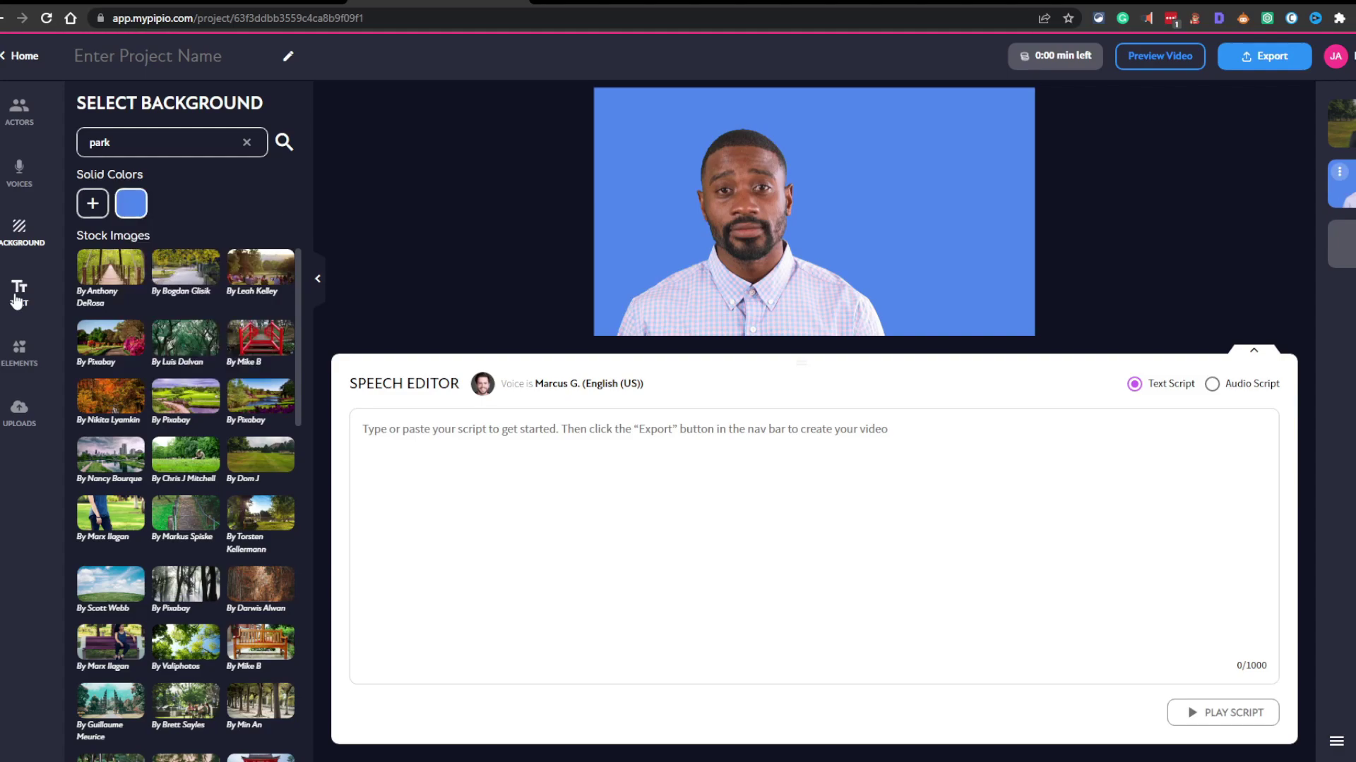
Step: Enter the second scene's script "When we create your synthetic avatar… so a green screen or solid background is required for filming"
click(16, 350)
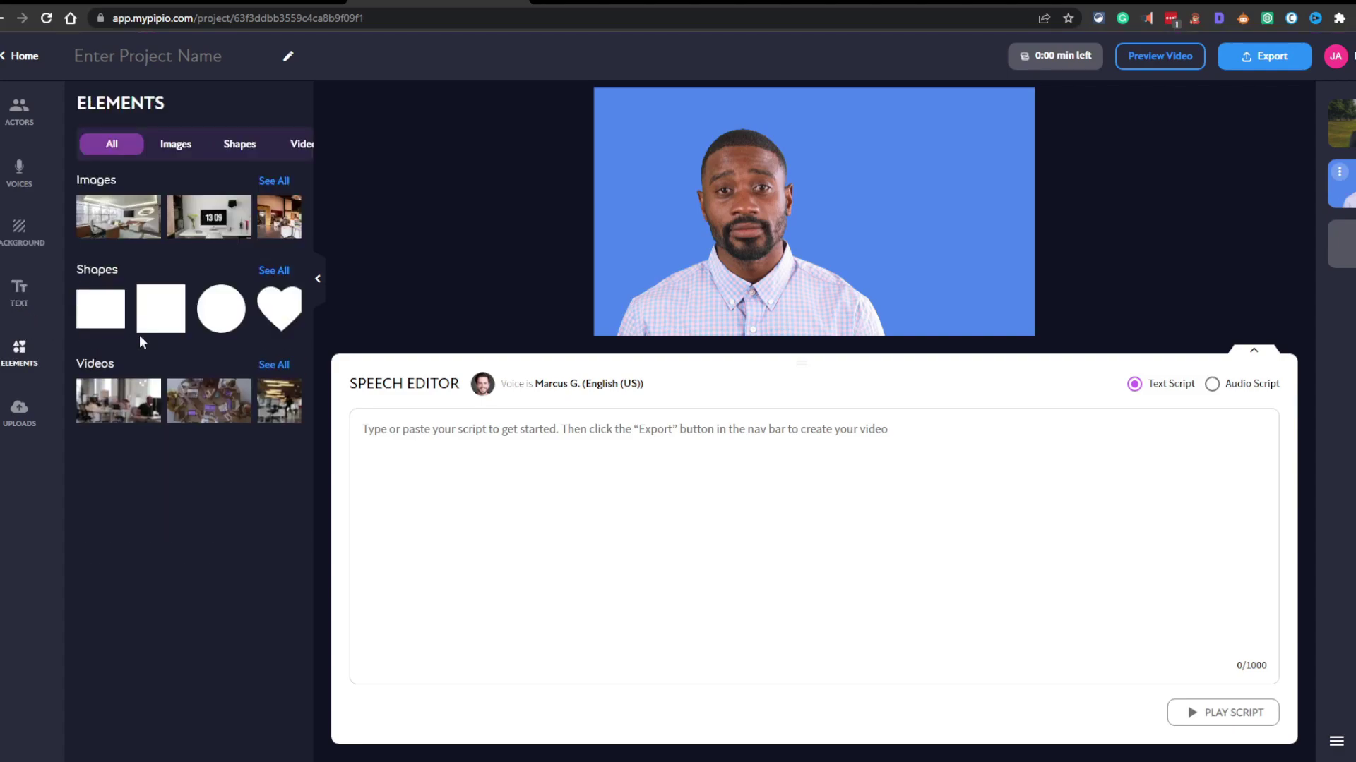
click(655, 438)
text(When we create your synthetic avatar, our team must be able to remove you from the footage, so a green screen or solid background is required for filming)
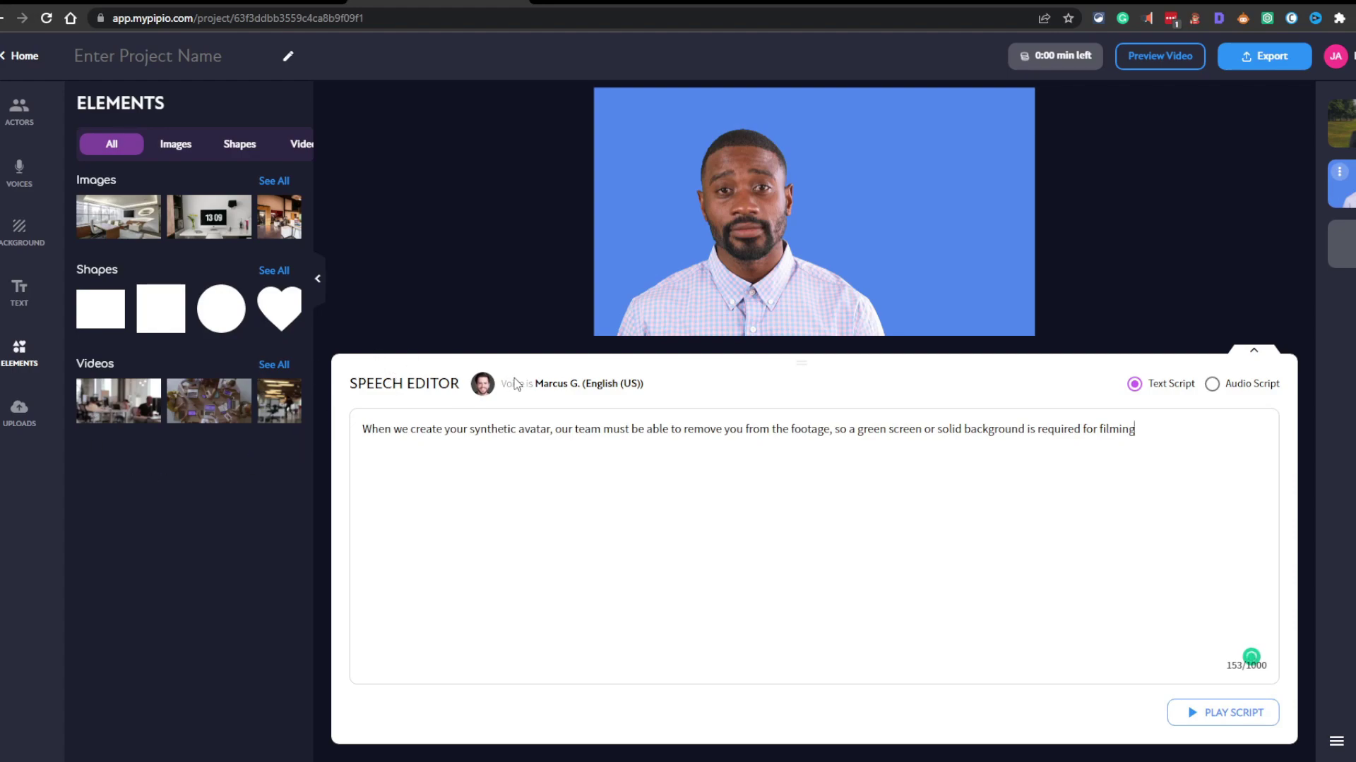
Step: Assign the Michael V. English (US) narration voice to the second scene and play its script
click(21, 169)
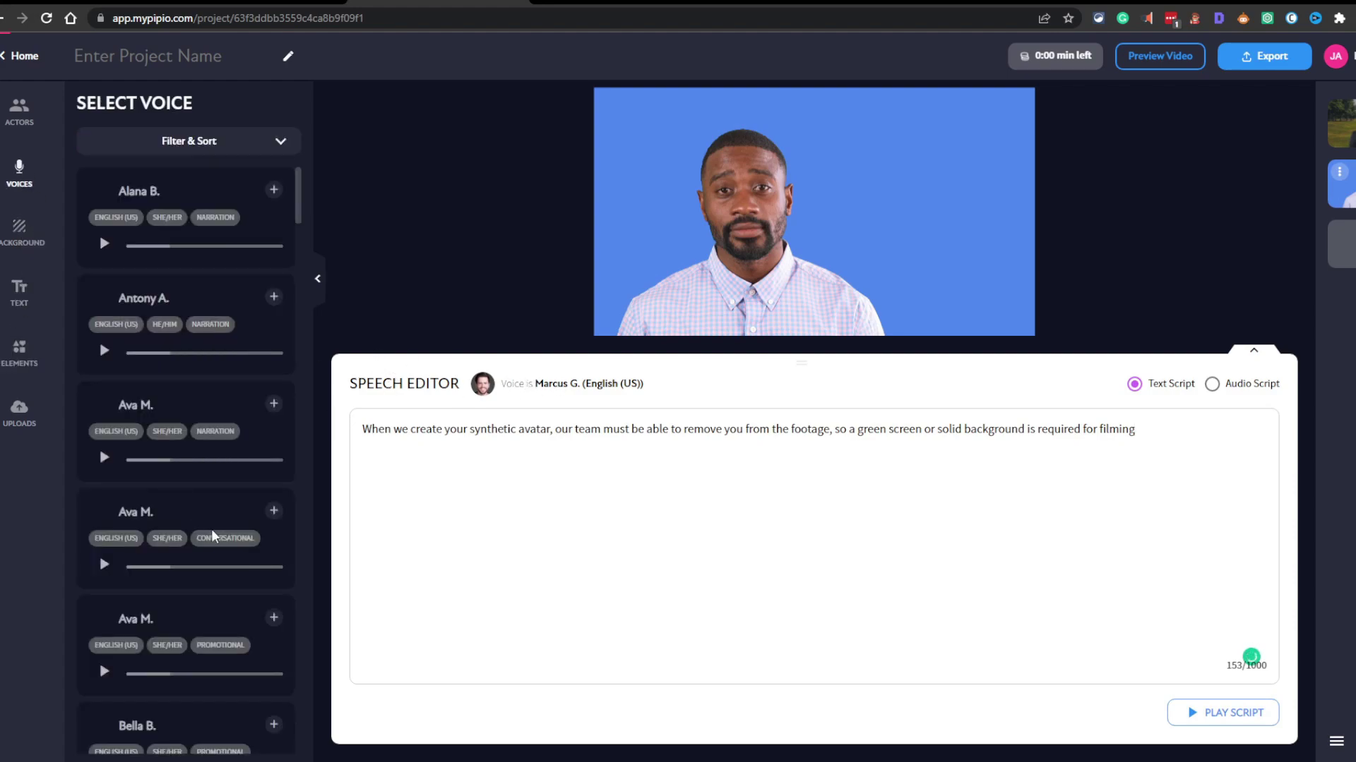
scroll(187, 495, down, 10)
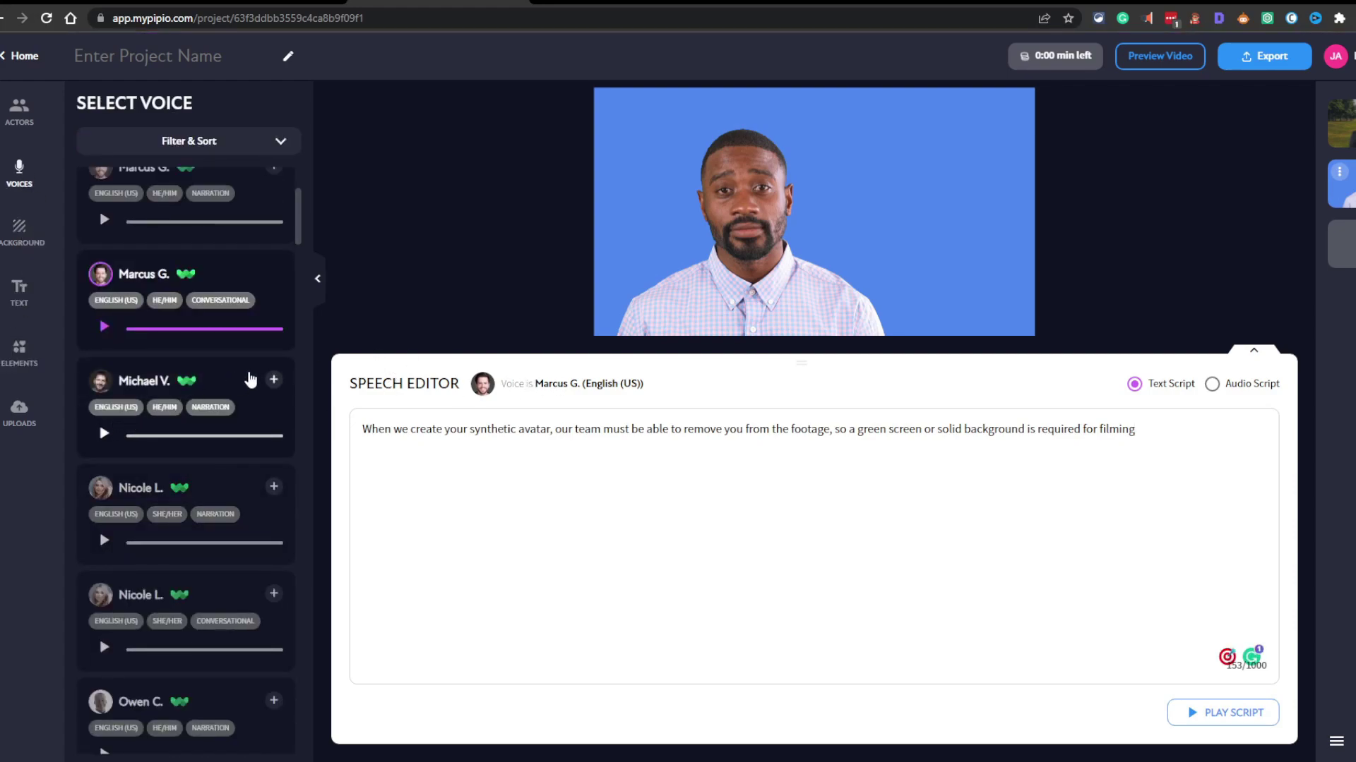
click(274, 380)
click(1212, 720)
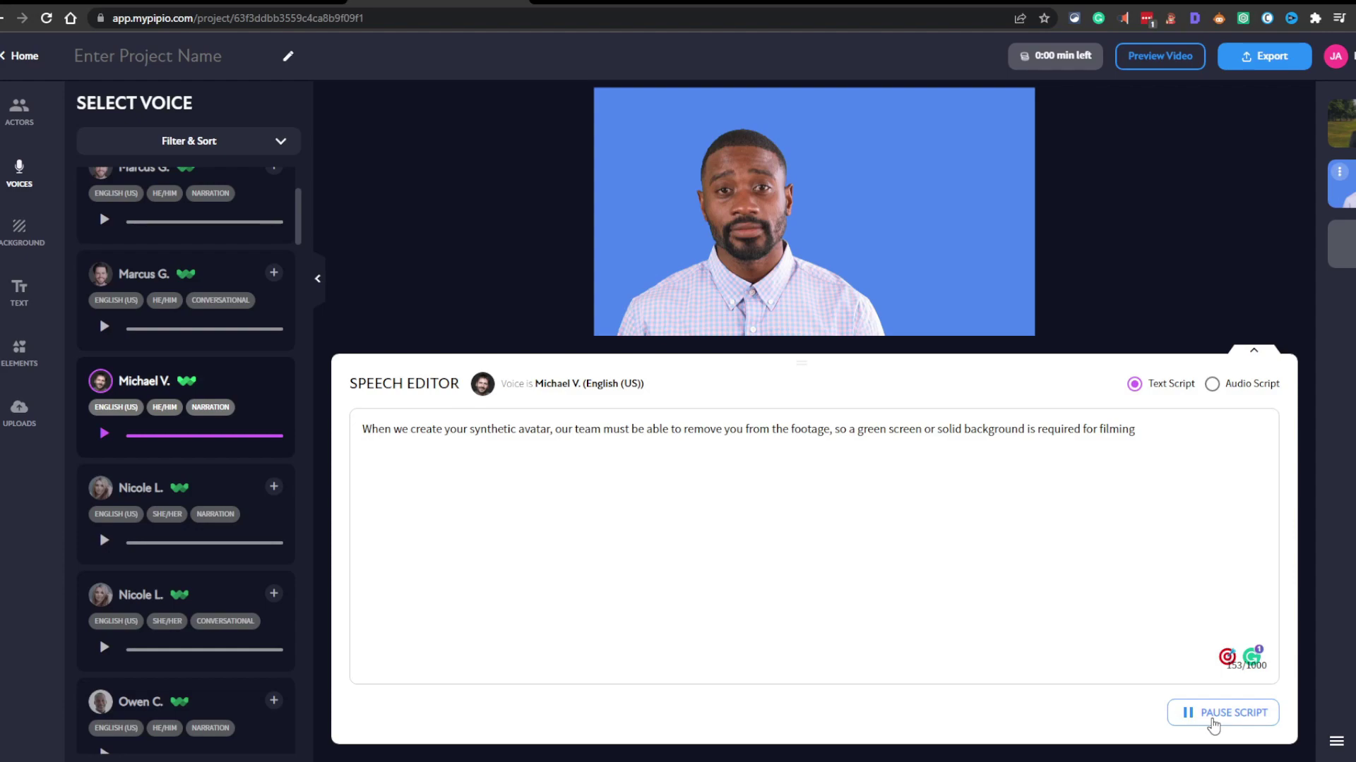
click(1213, 717)
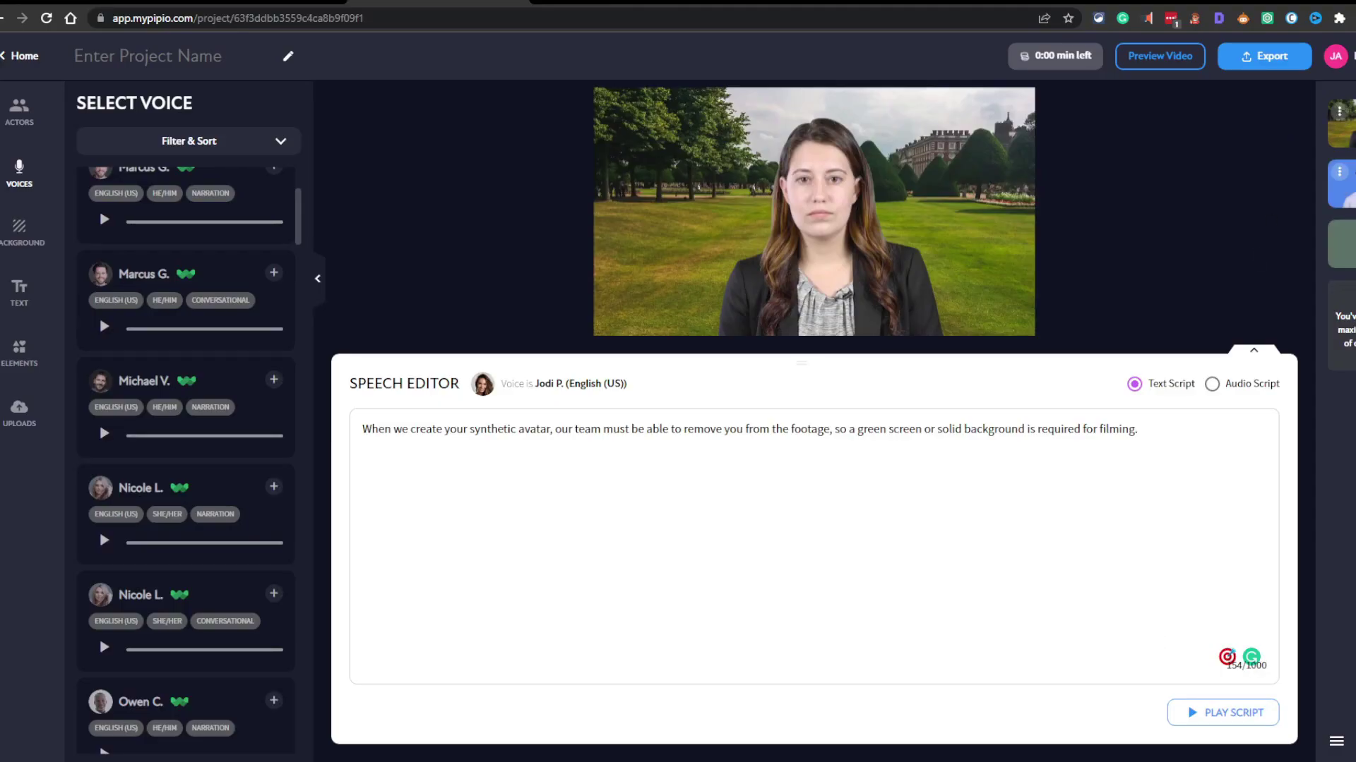
Step: Look through the project's second and empty third scenes, ending on the first scene with the park lawn
click(1342, 185)
click(1341, 243)
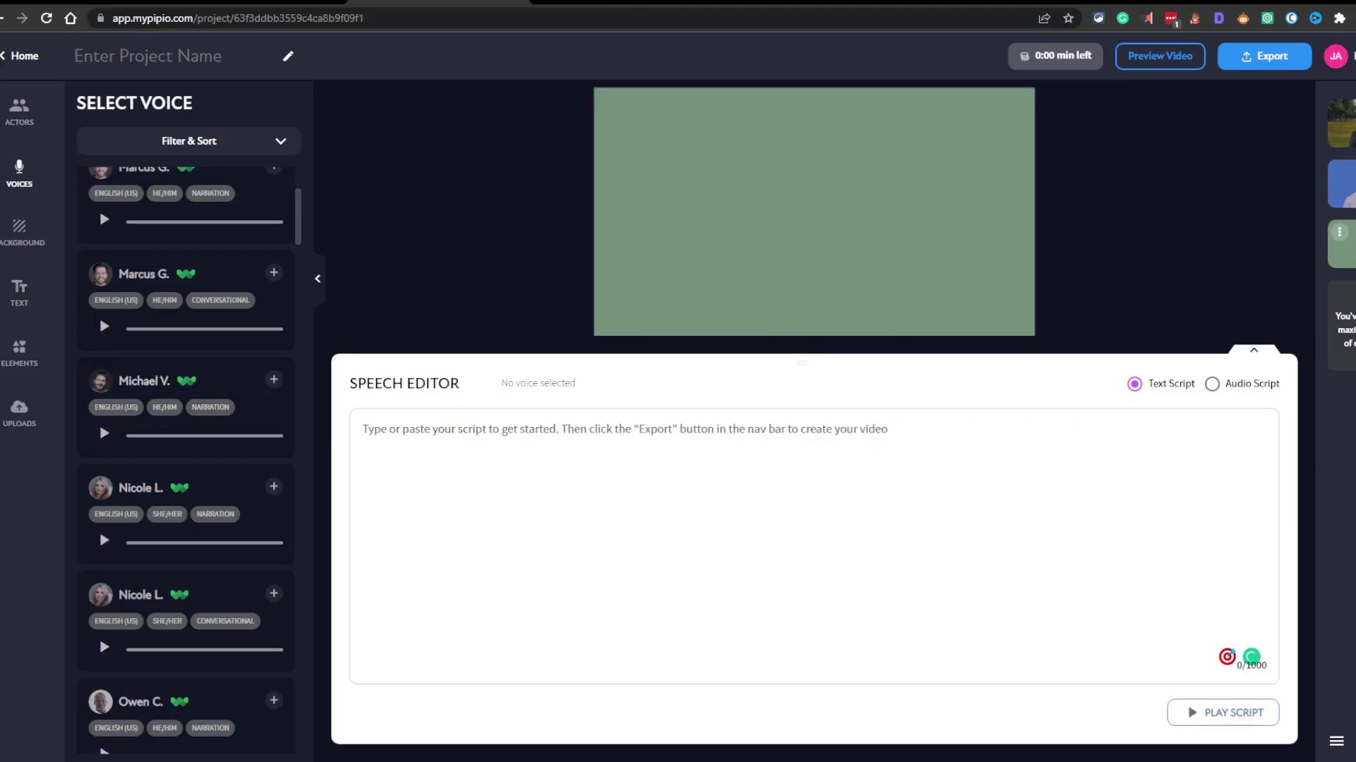
click(1341, 185)
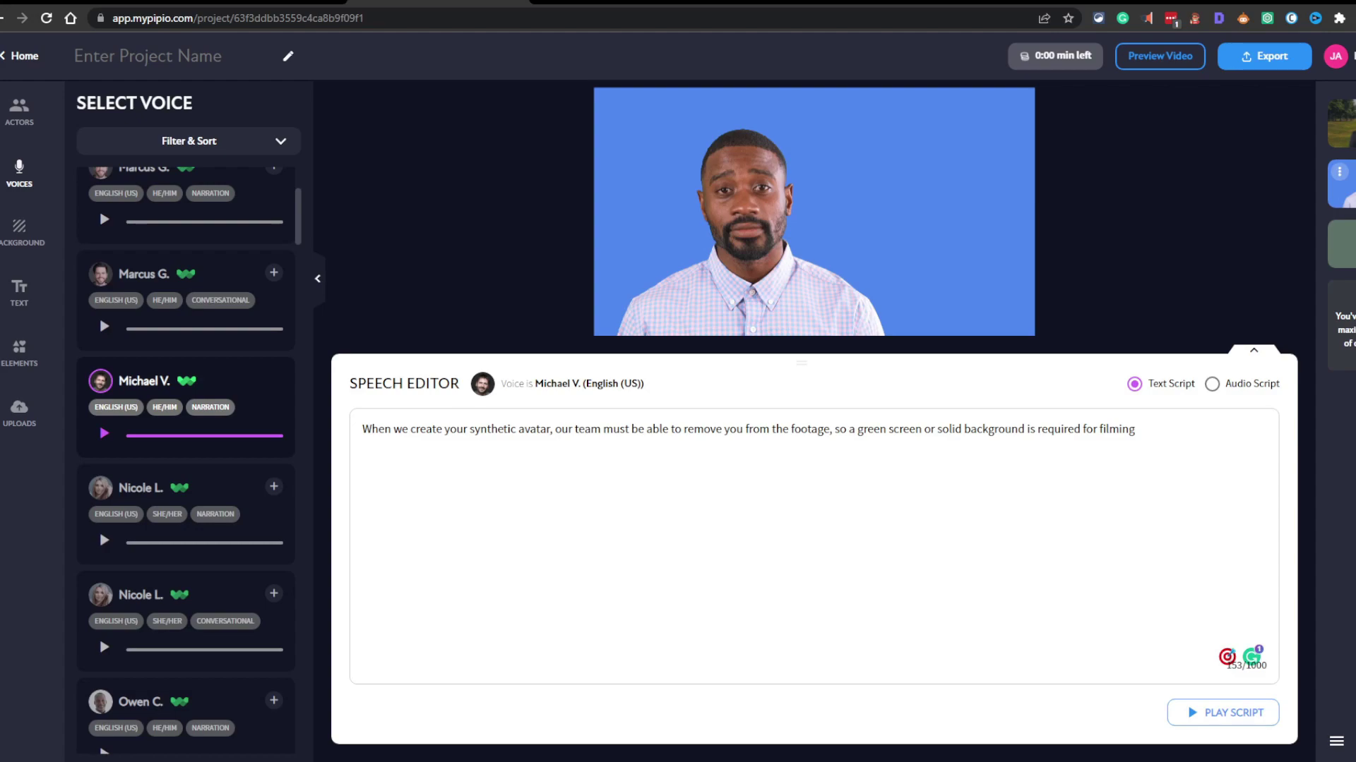
mouse_move(1341, 243)
click(1341, 244)
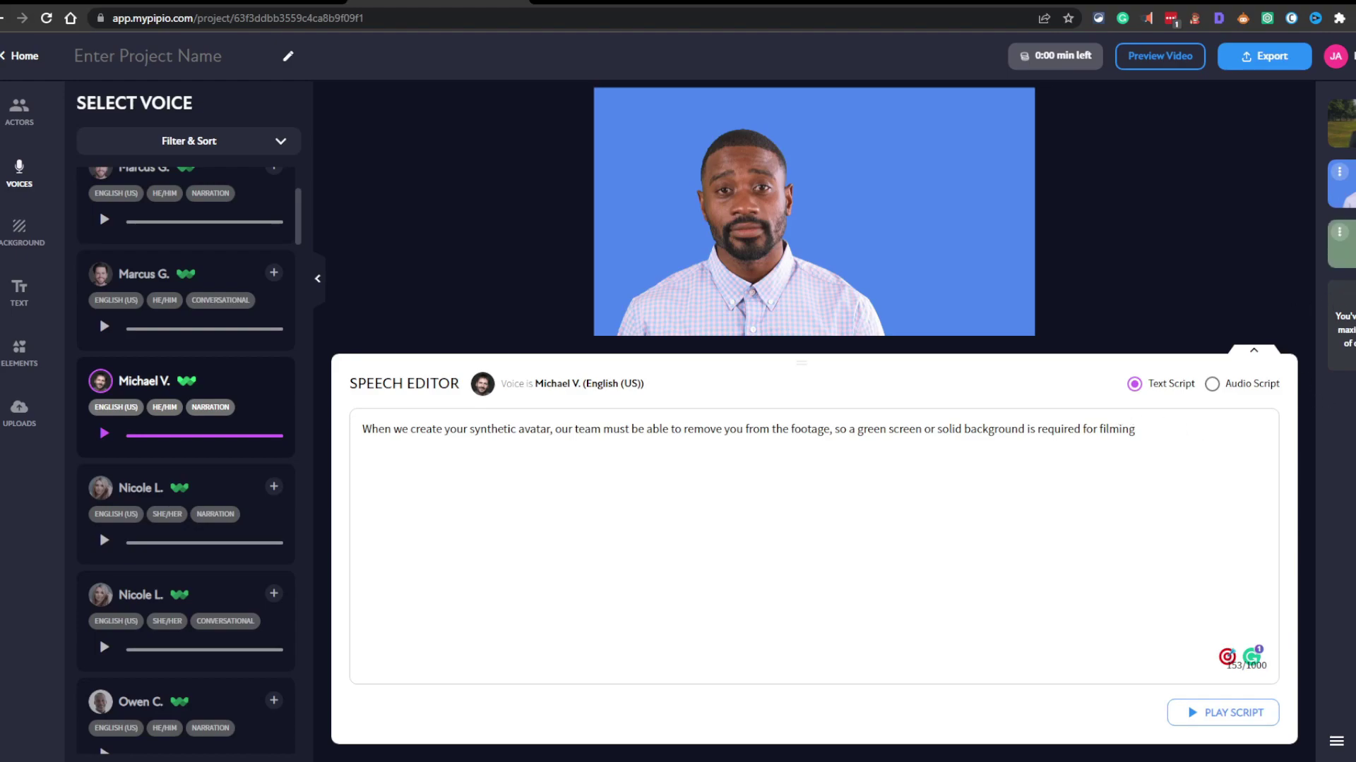
click(1324, 182)
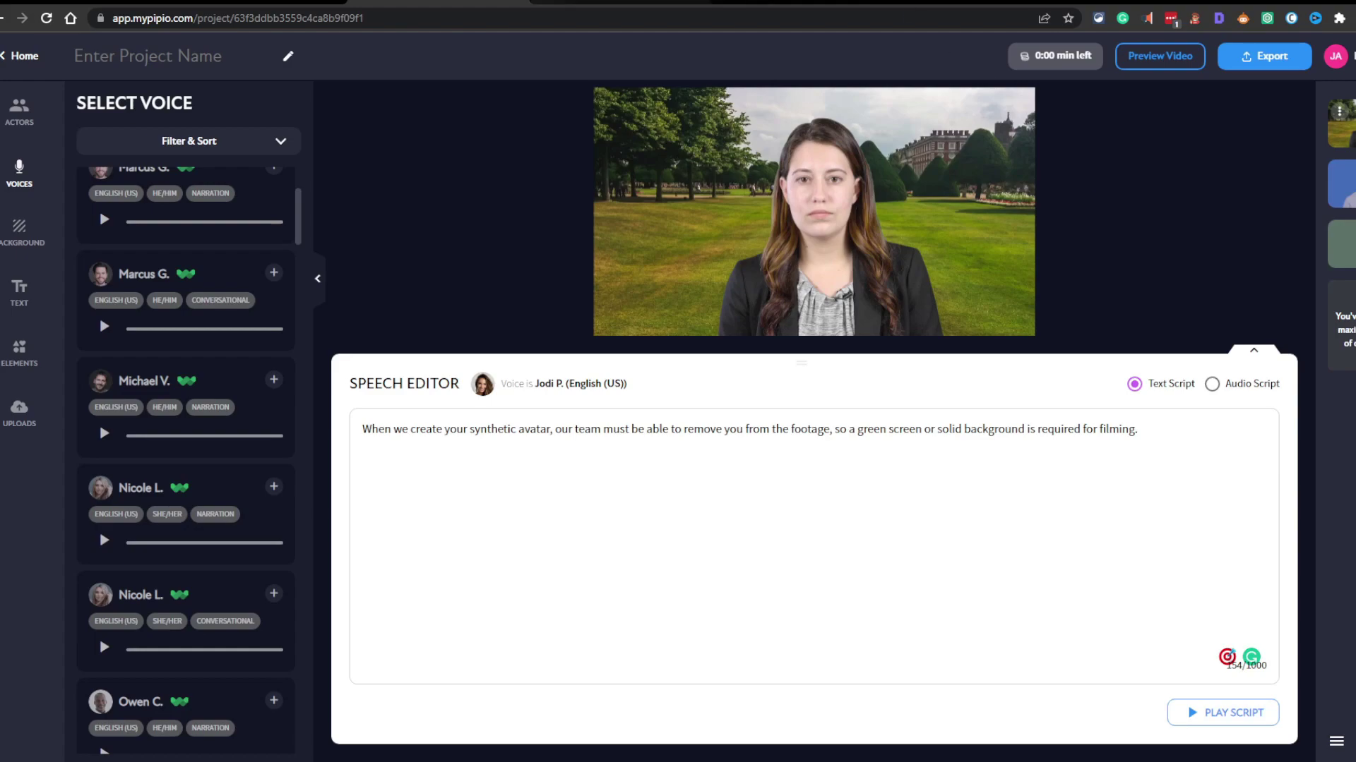
click(254, 2)
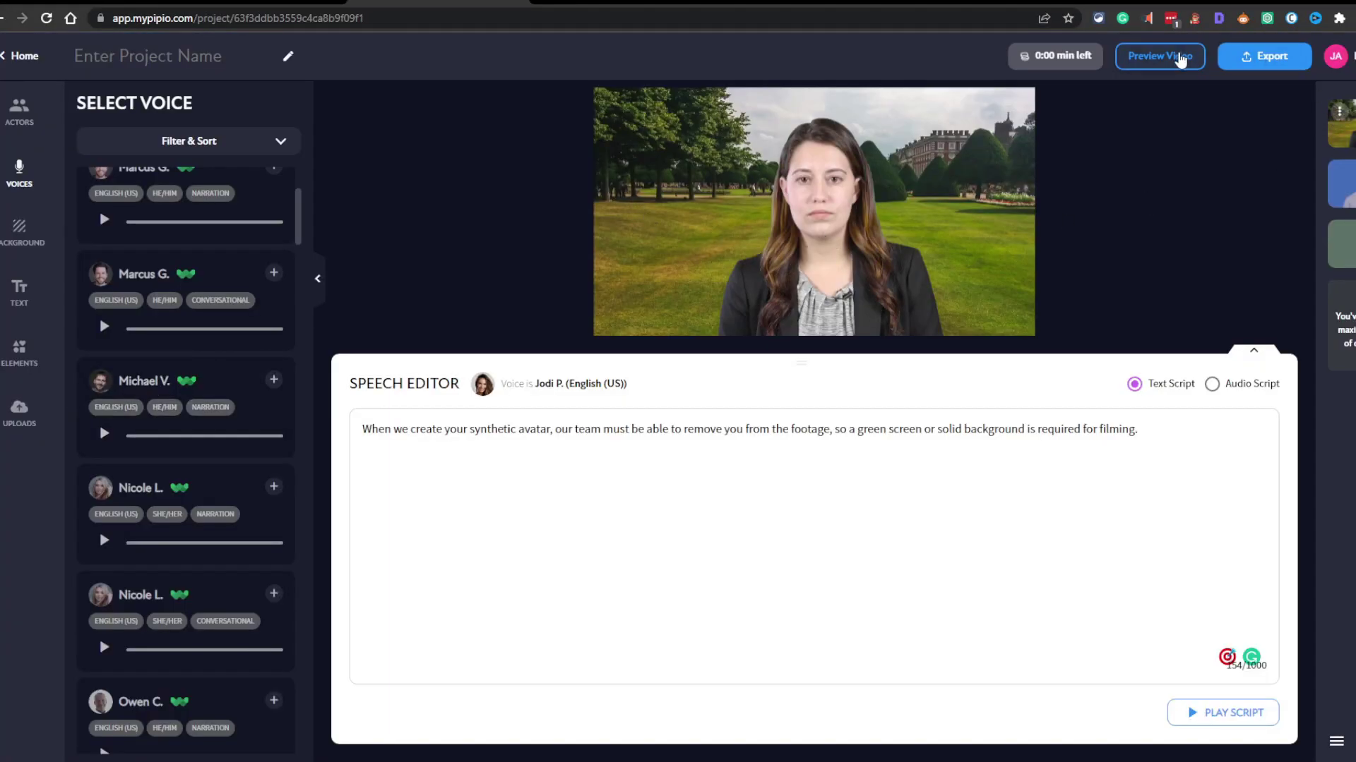
Step: Try to preview the video and export it
click(1160, 61)
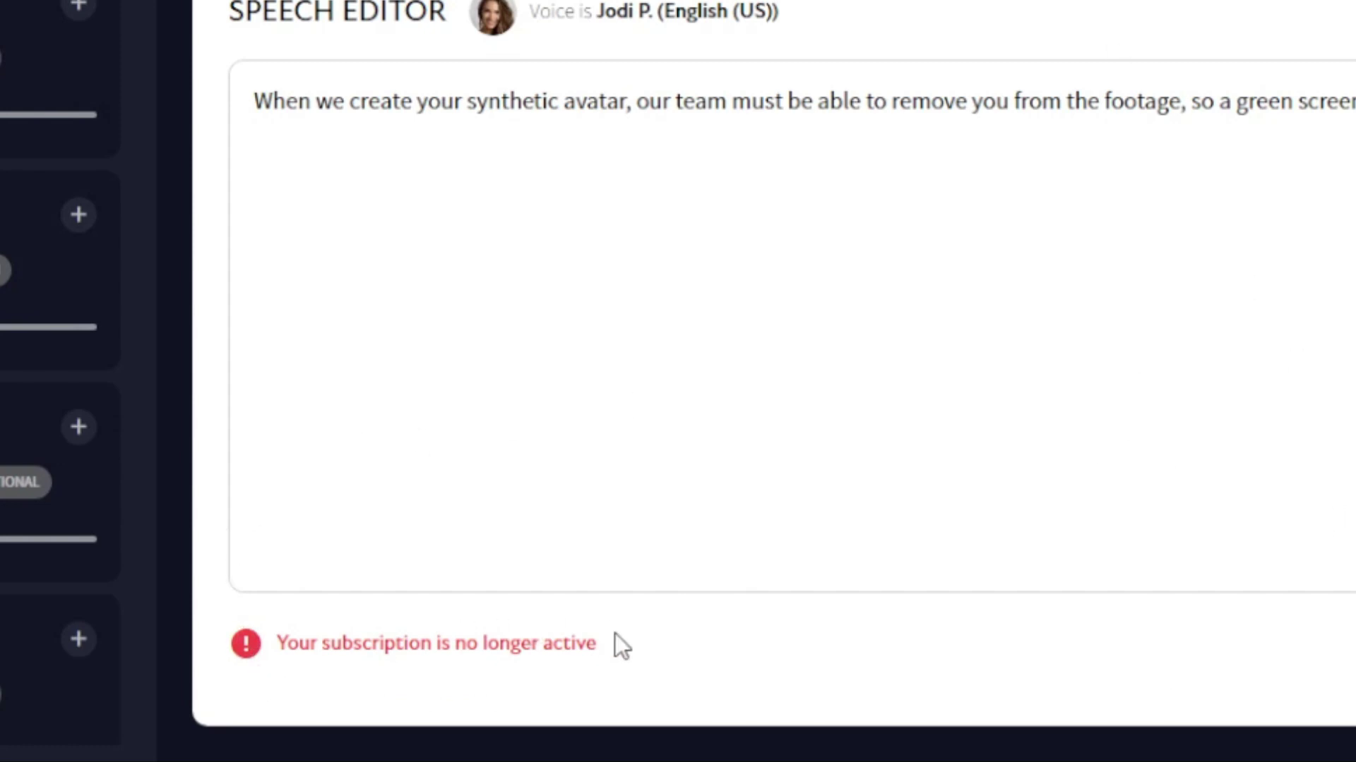
drag(608, 642, 267, 613)
click(659, 720)
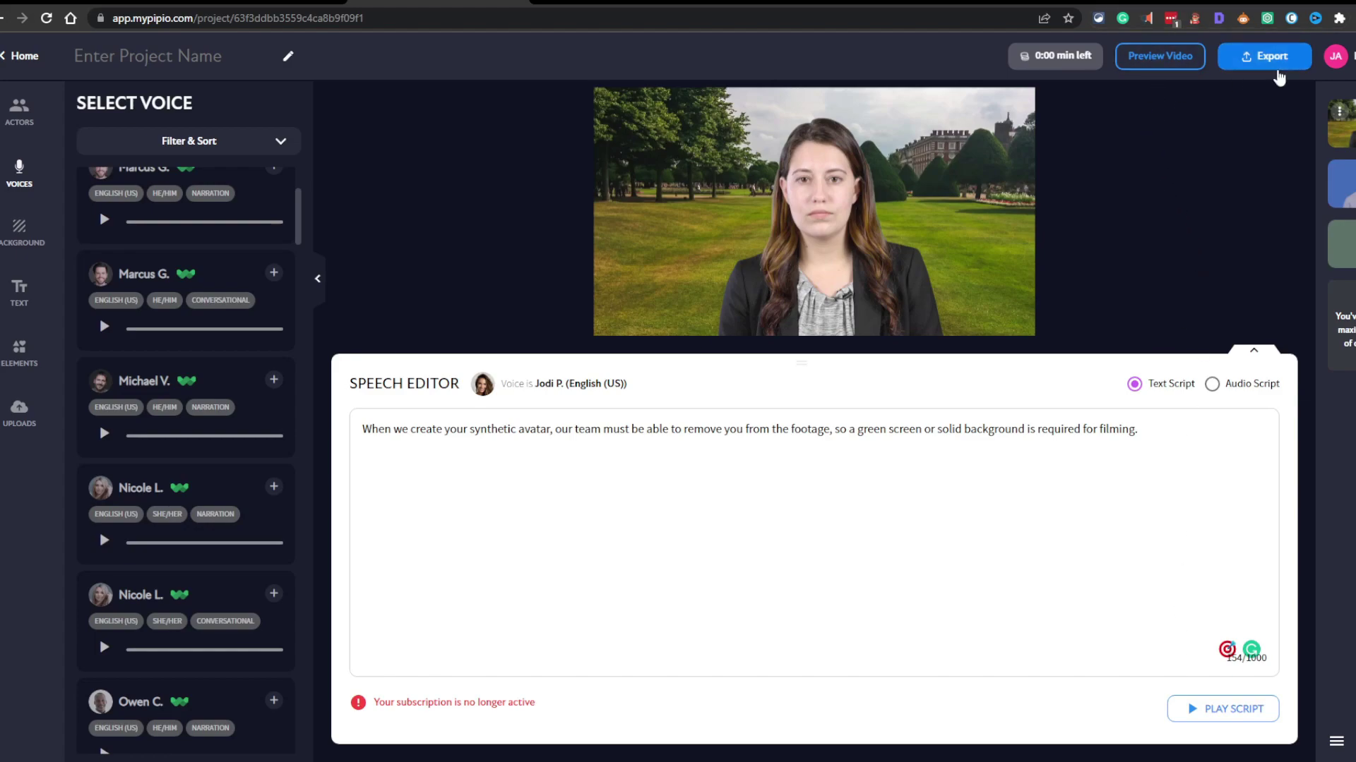
click(1277, 64)
drag(578, 701, 376, 699)
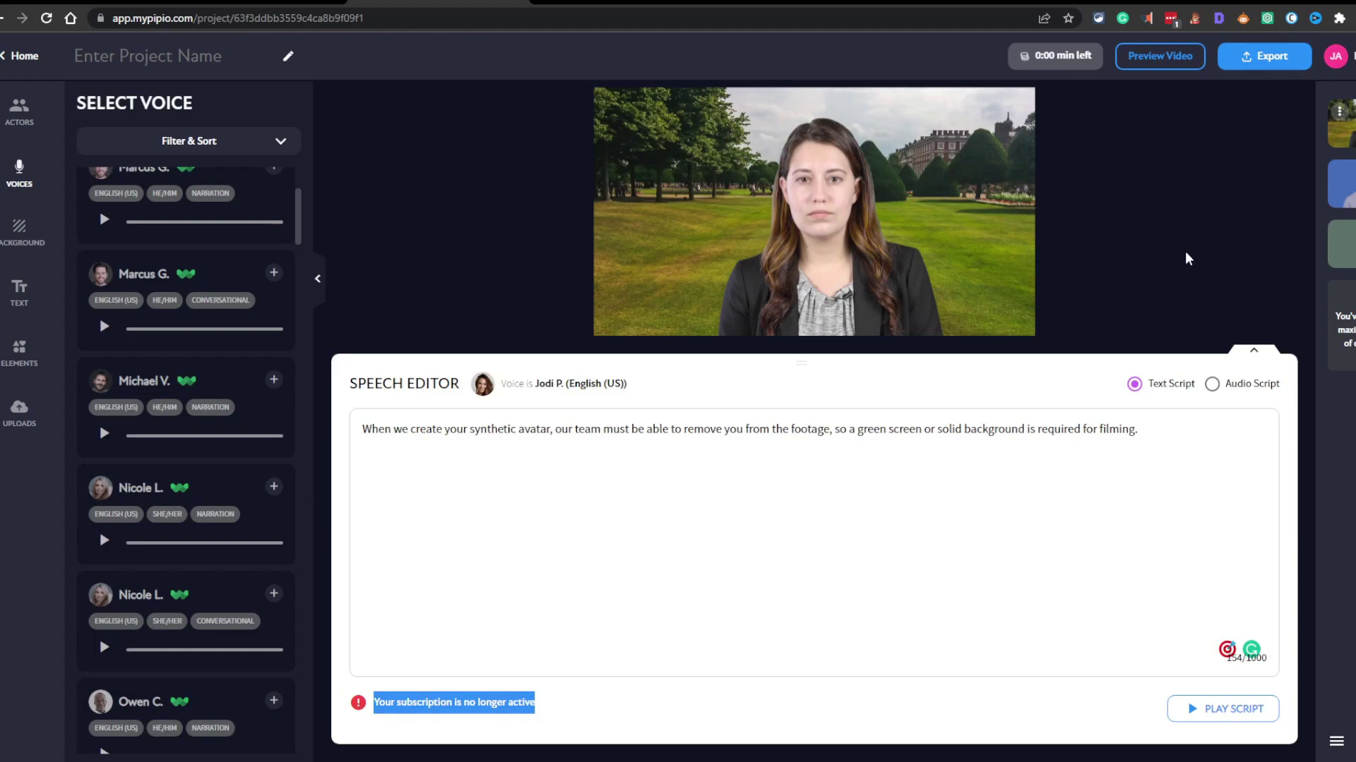
click(605, 742)
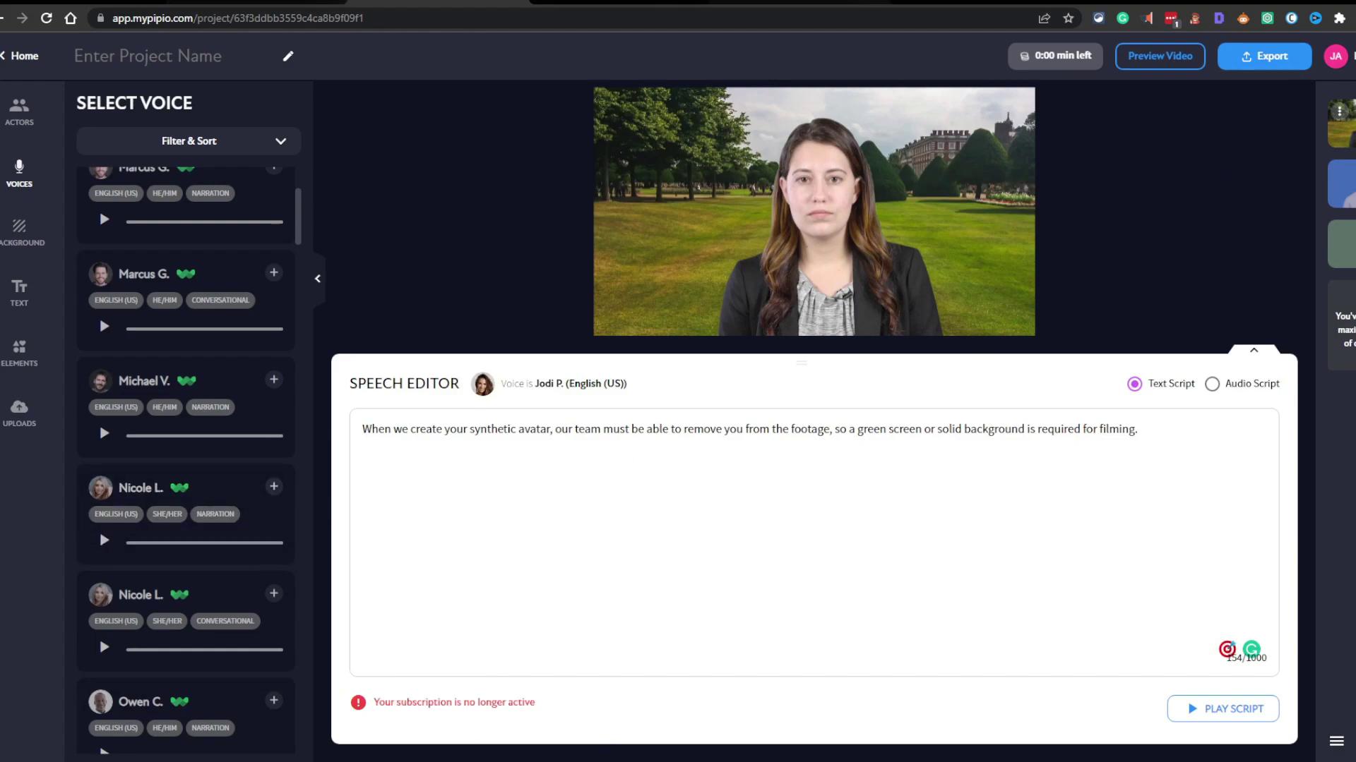
Step: Switch to the Pipio roadmap page and examine the planned "Avatar appearance customization" request on the roadmap board
click(646, 2)
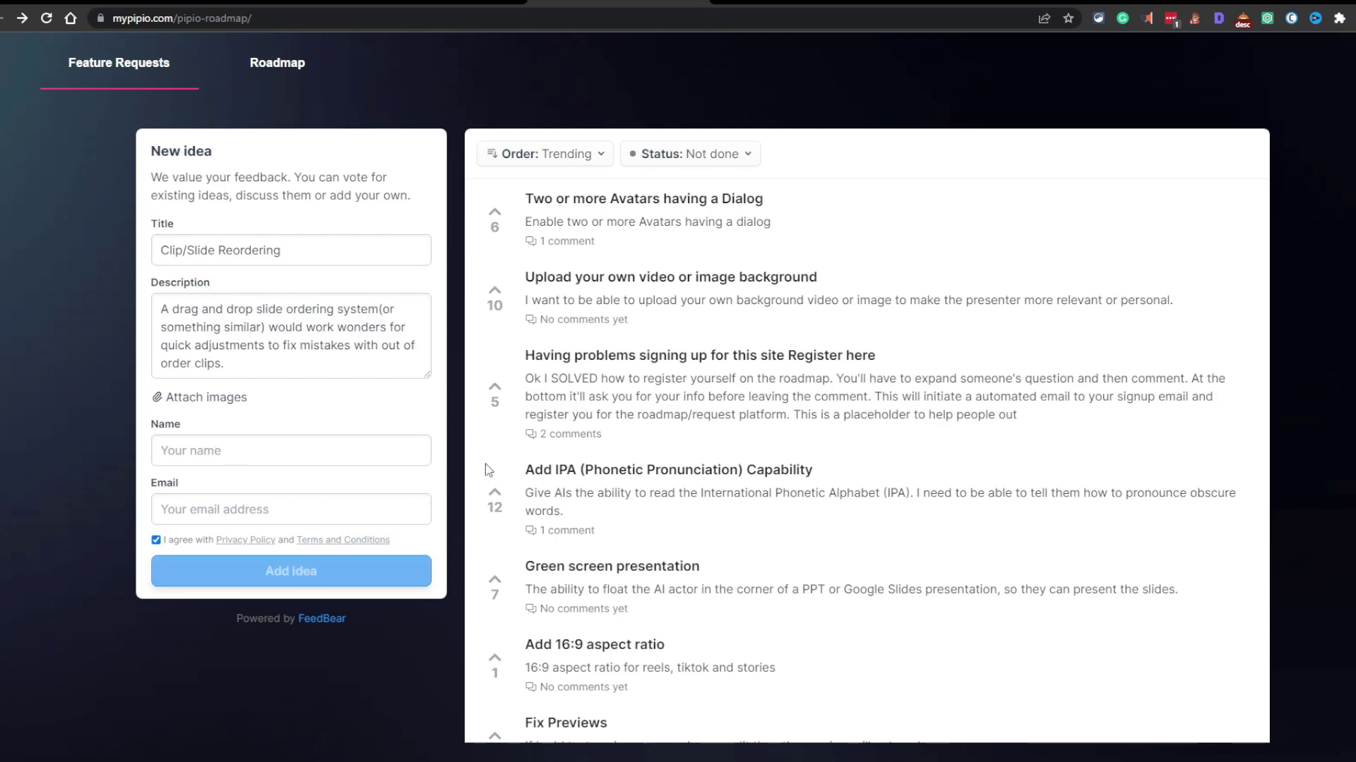
click(277, 63)
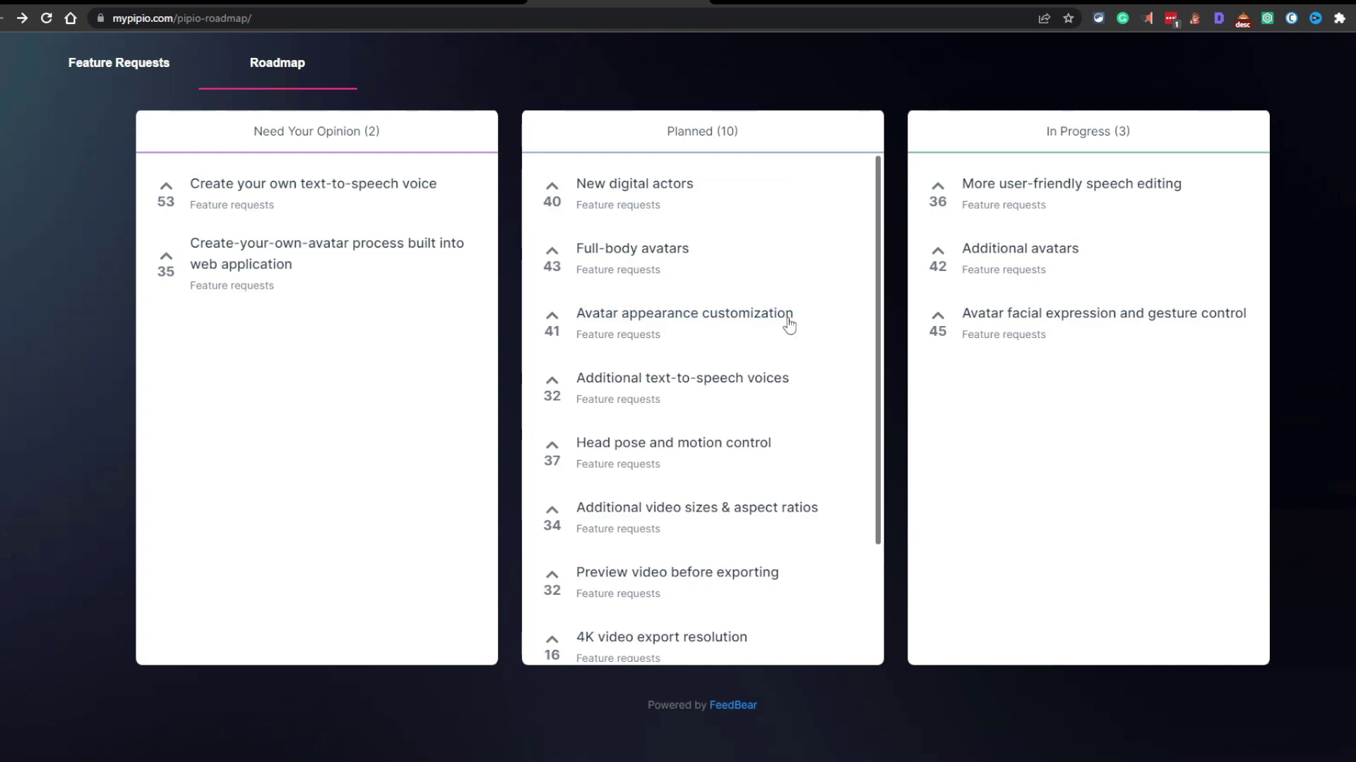
click(754, 316)
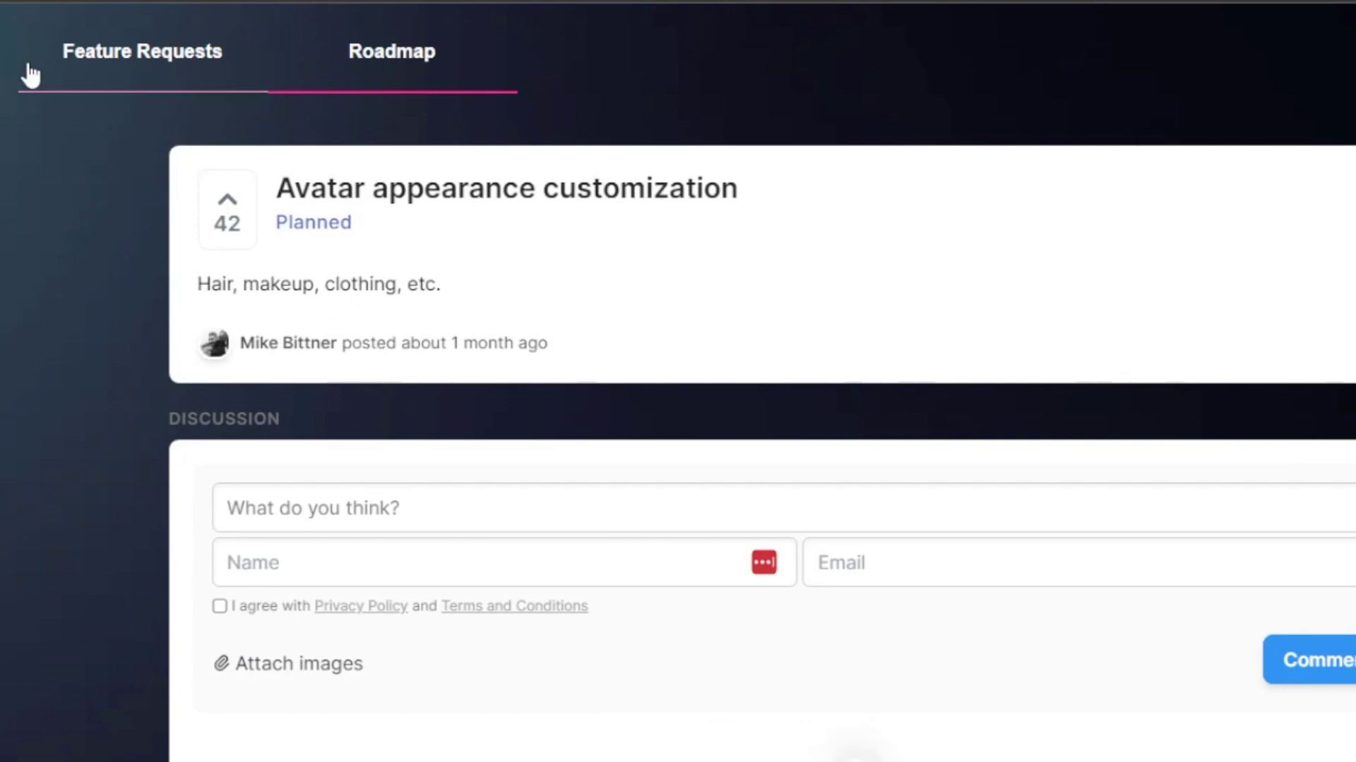
key(alt+Left)
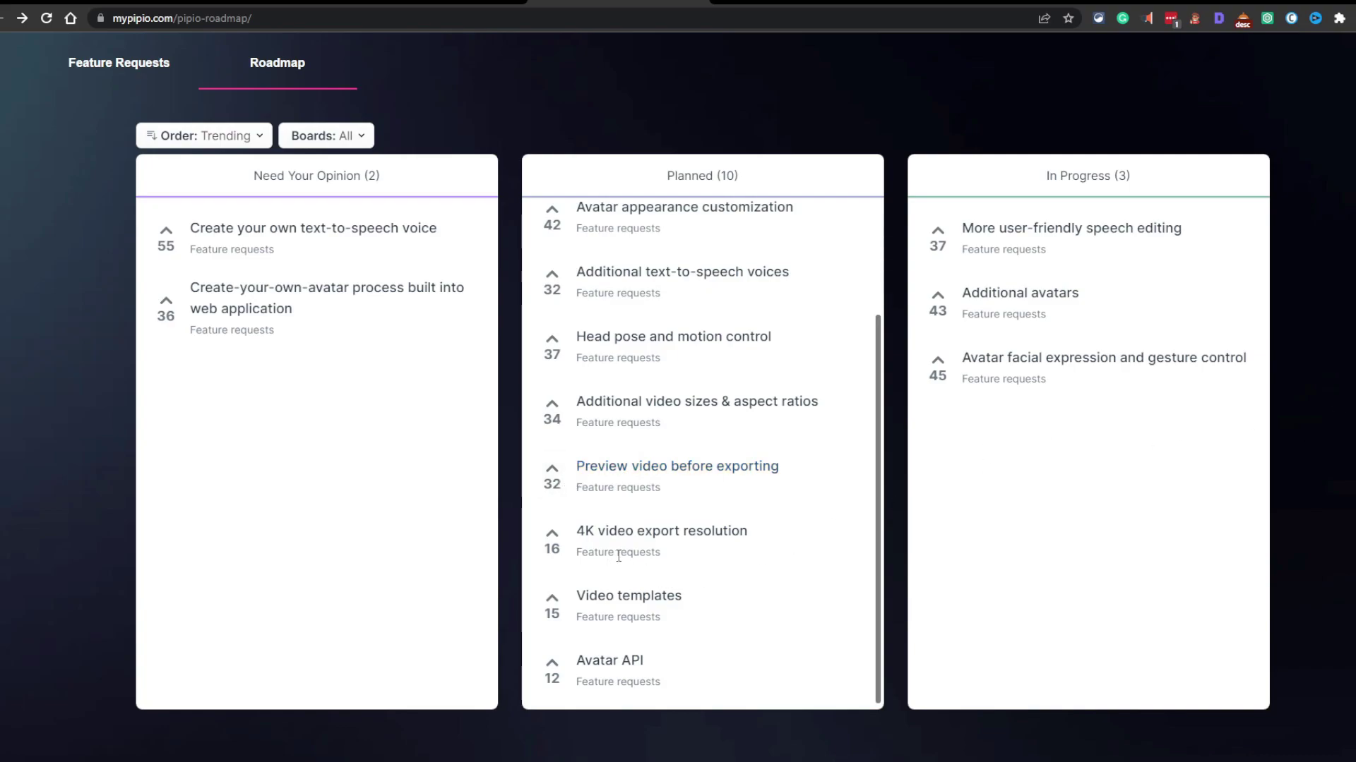
Step: Read the remaining planned features on the roadmap and check the Premium and Enterprise plans on the pricing page
scroll(621, 551, down, 1)
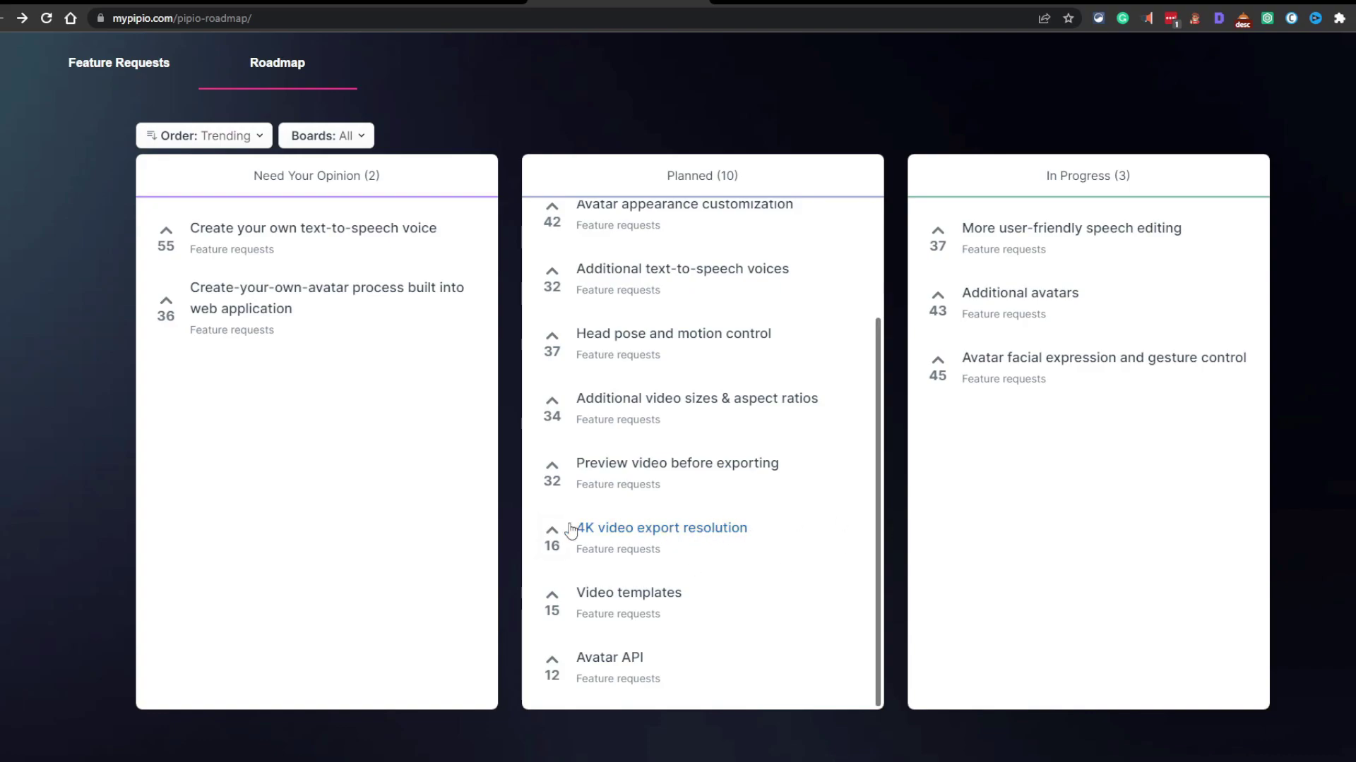
scroll(788, 547, down, 1)
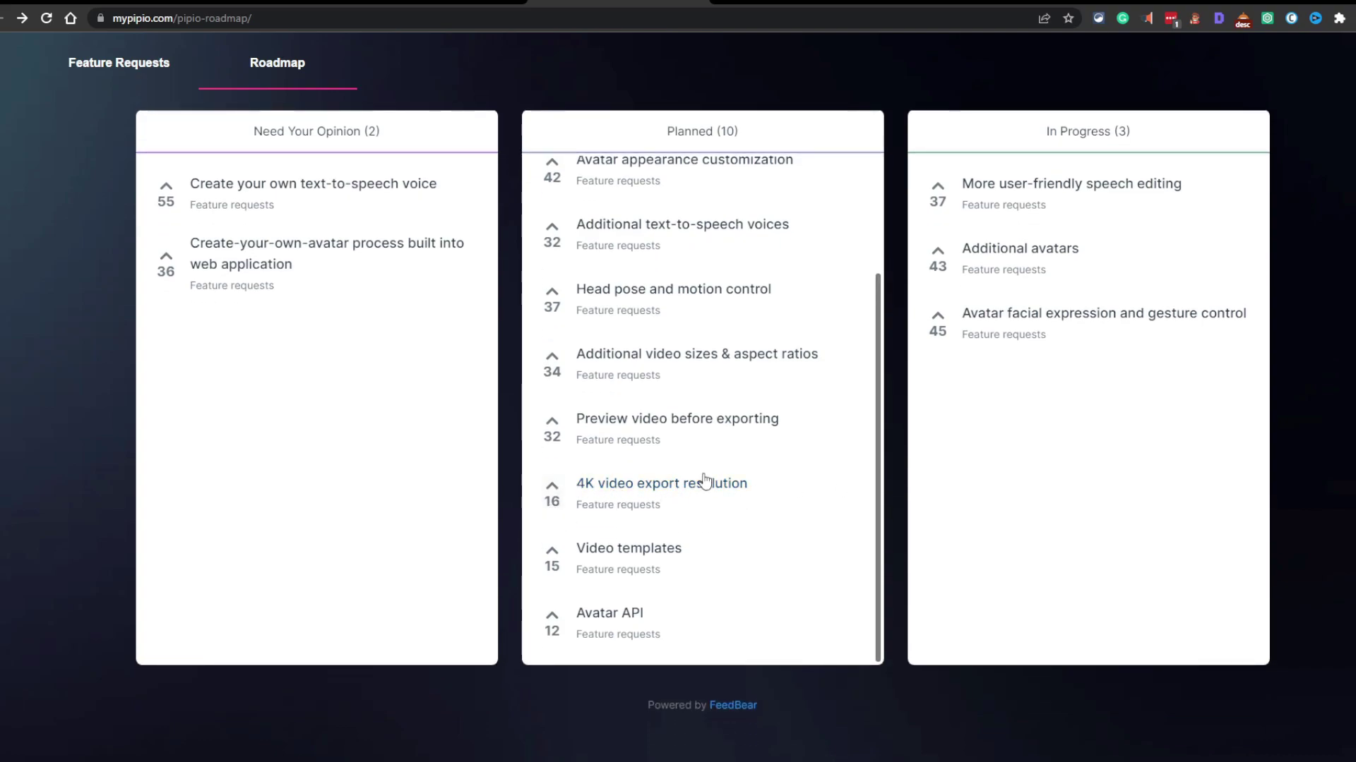
click(258, 2)
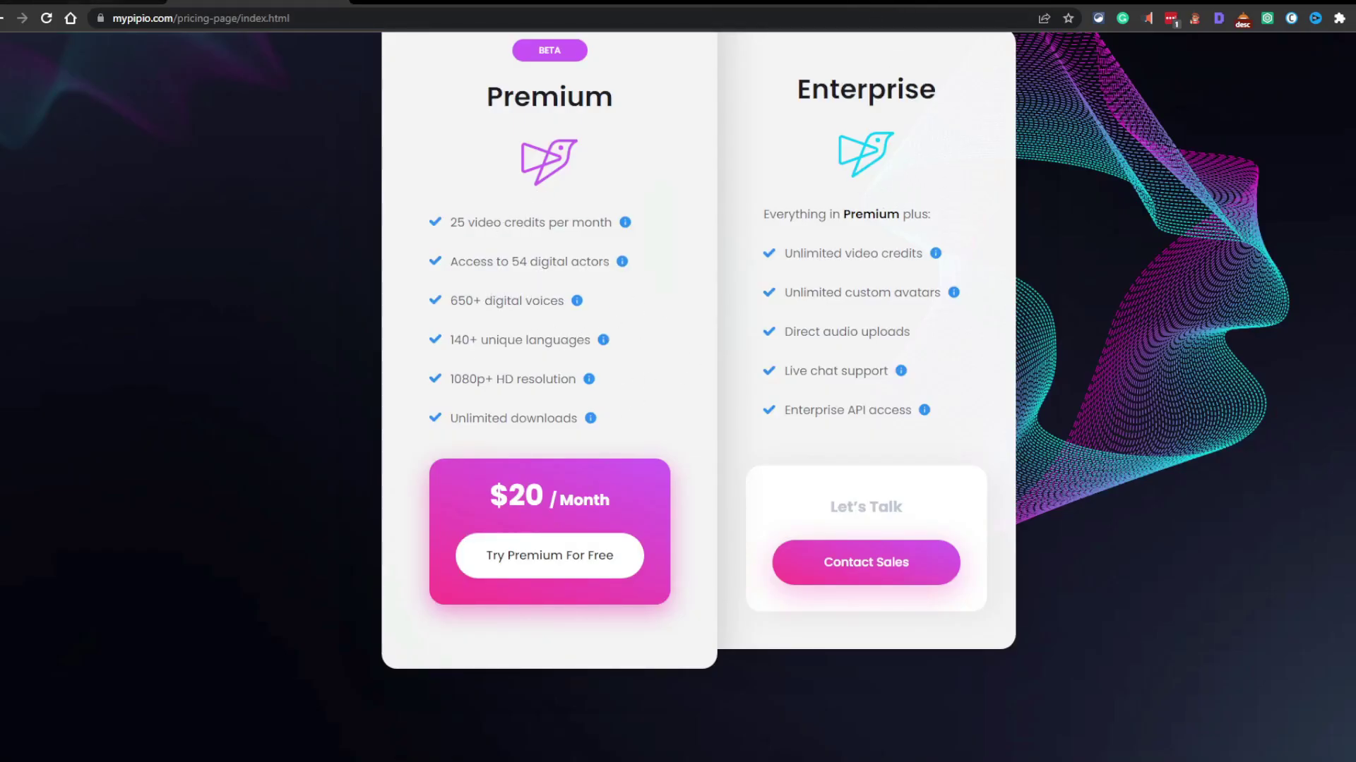
key(ctrl+Tab)
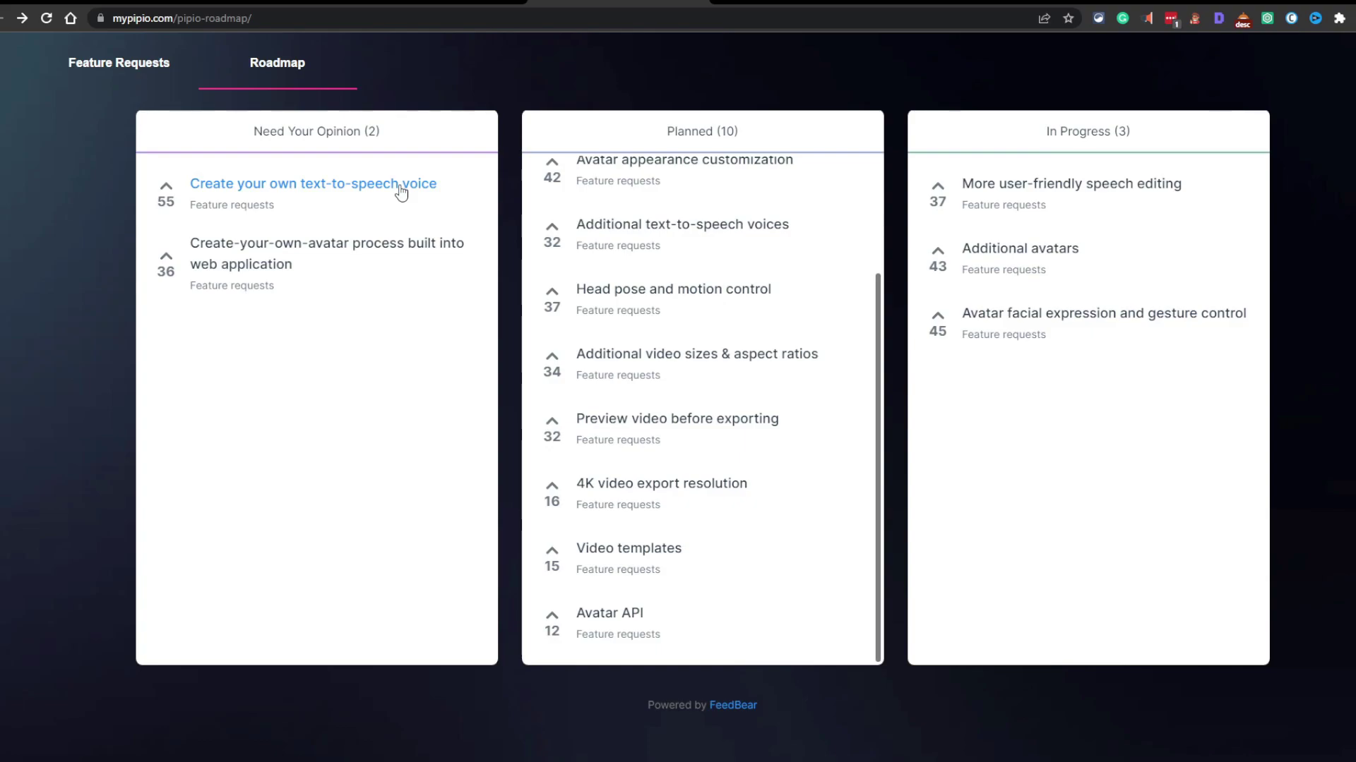
Step: Read the "Create-your-own-avatar process built into web application" roadmap request, and return to the Pipio pricing page
click(381, 264)
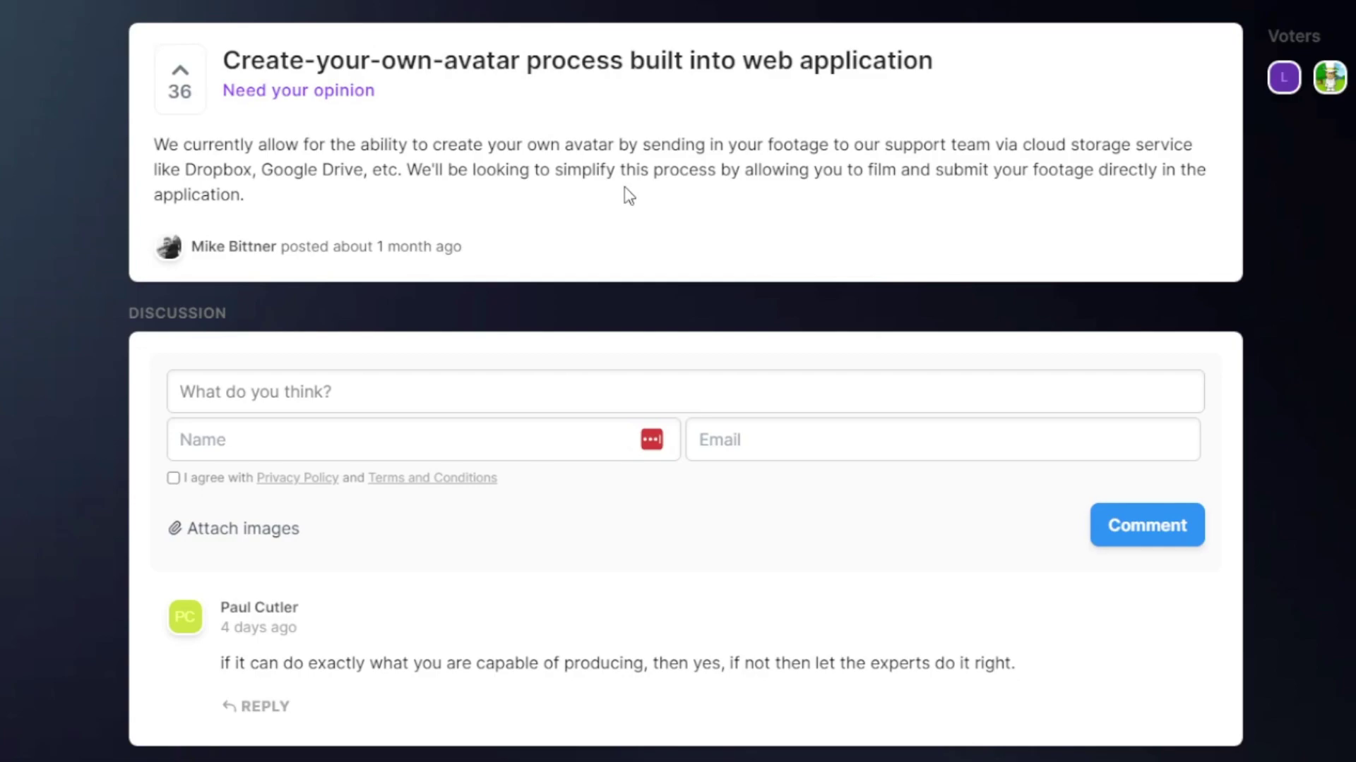
drag(185, 171, 365, 170)
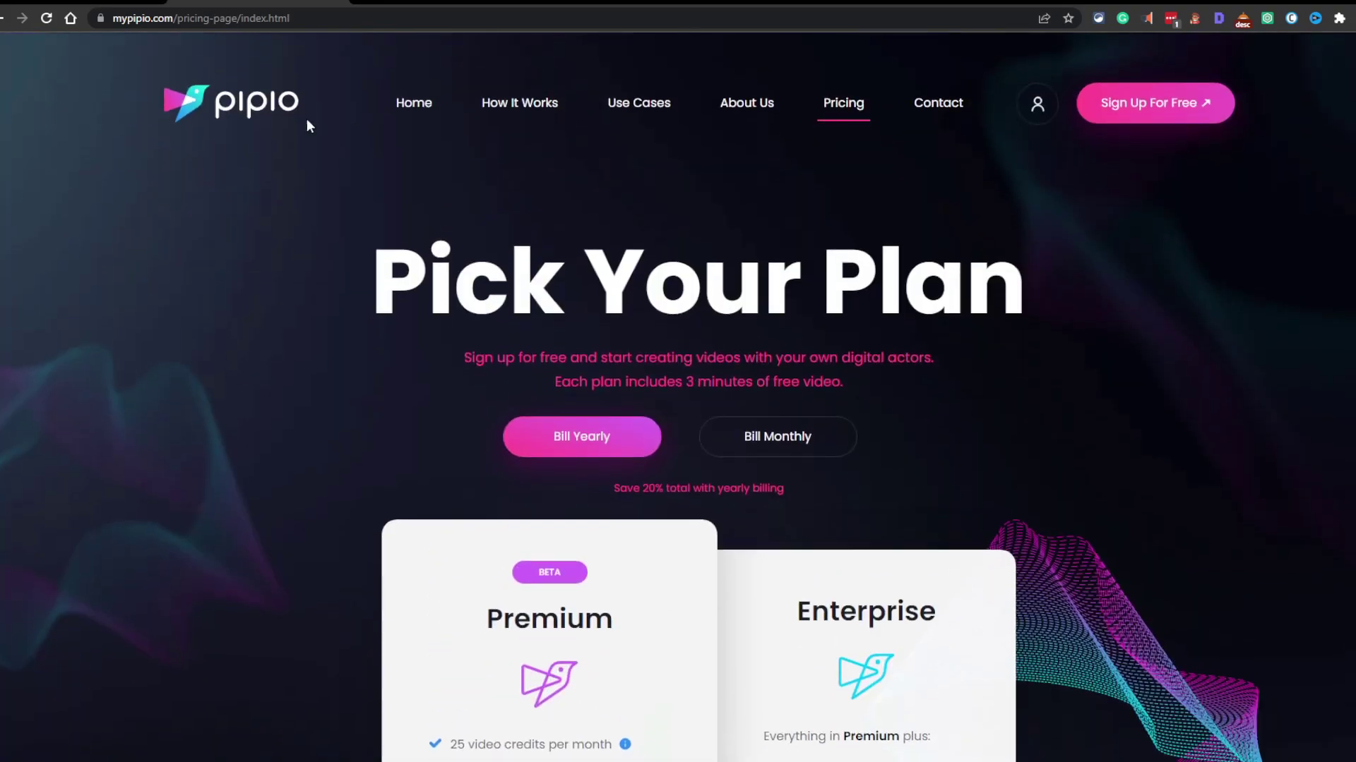
scroll(306, 126, down, 1)
Step: Switch to the Pipio deal page on AppSumo and look back through its overview from the reviews up to the introduction
click(417, 34)
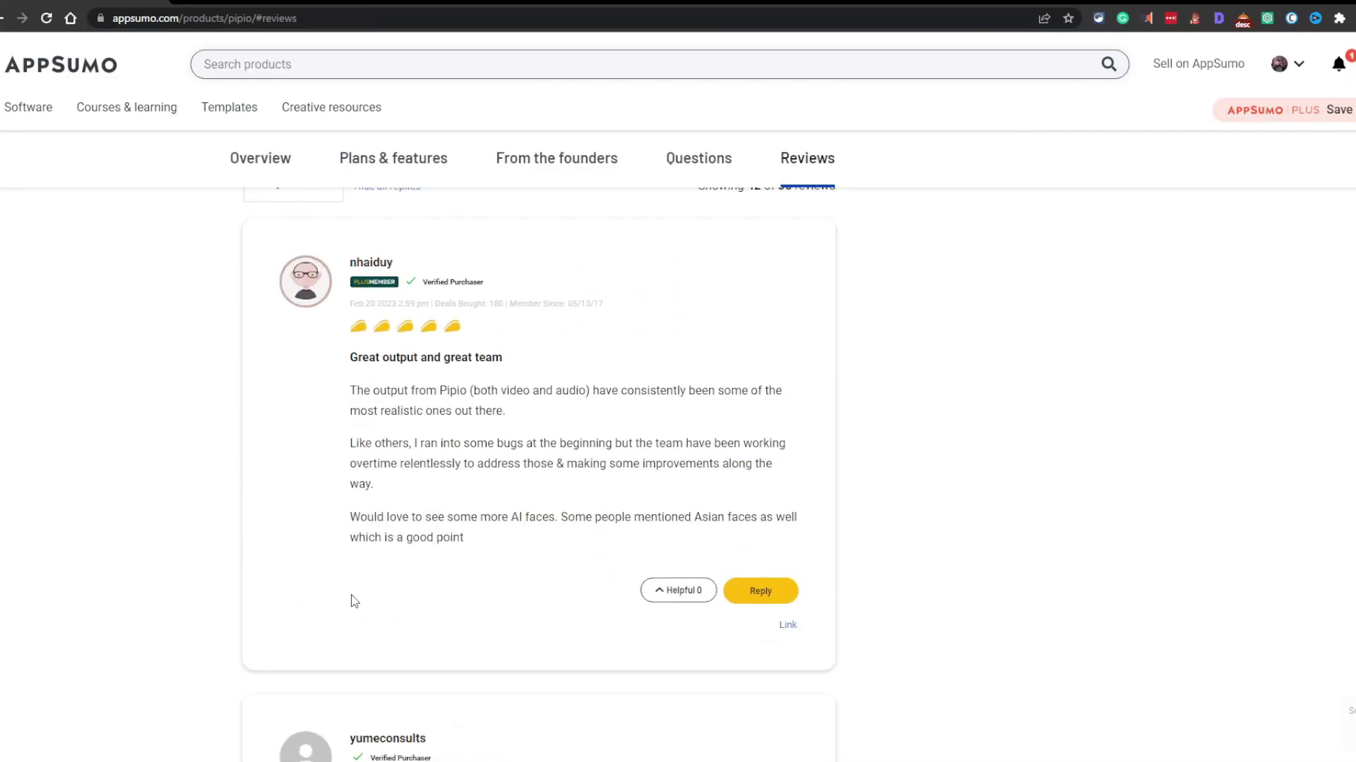
scroll(354, 601, up, 15)
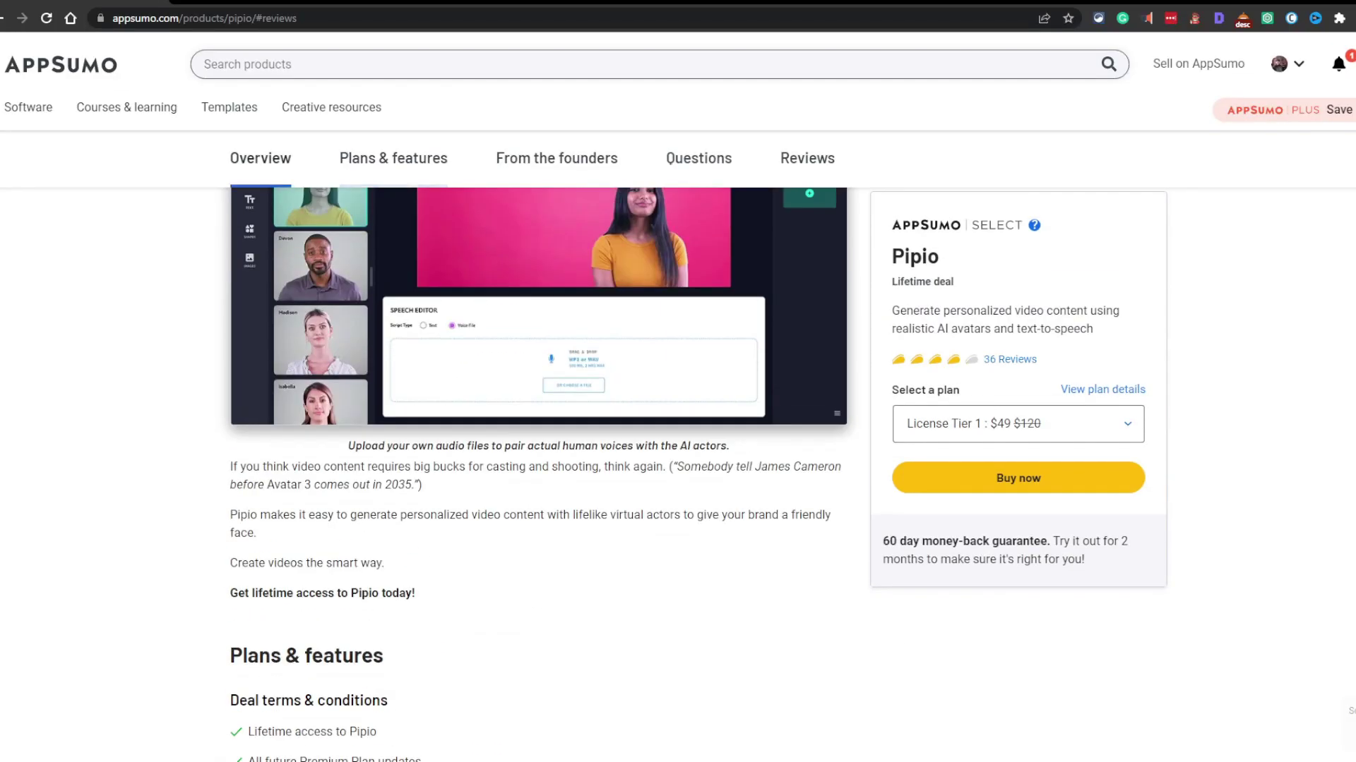
scroll(539, 473, up, 6)
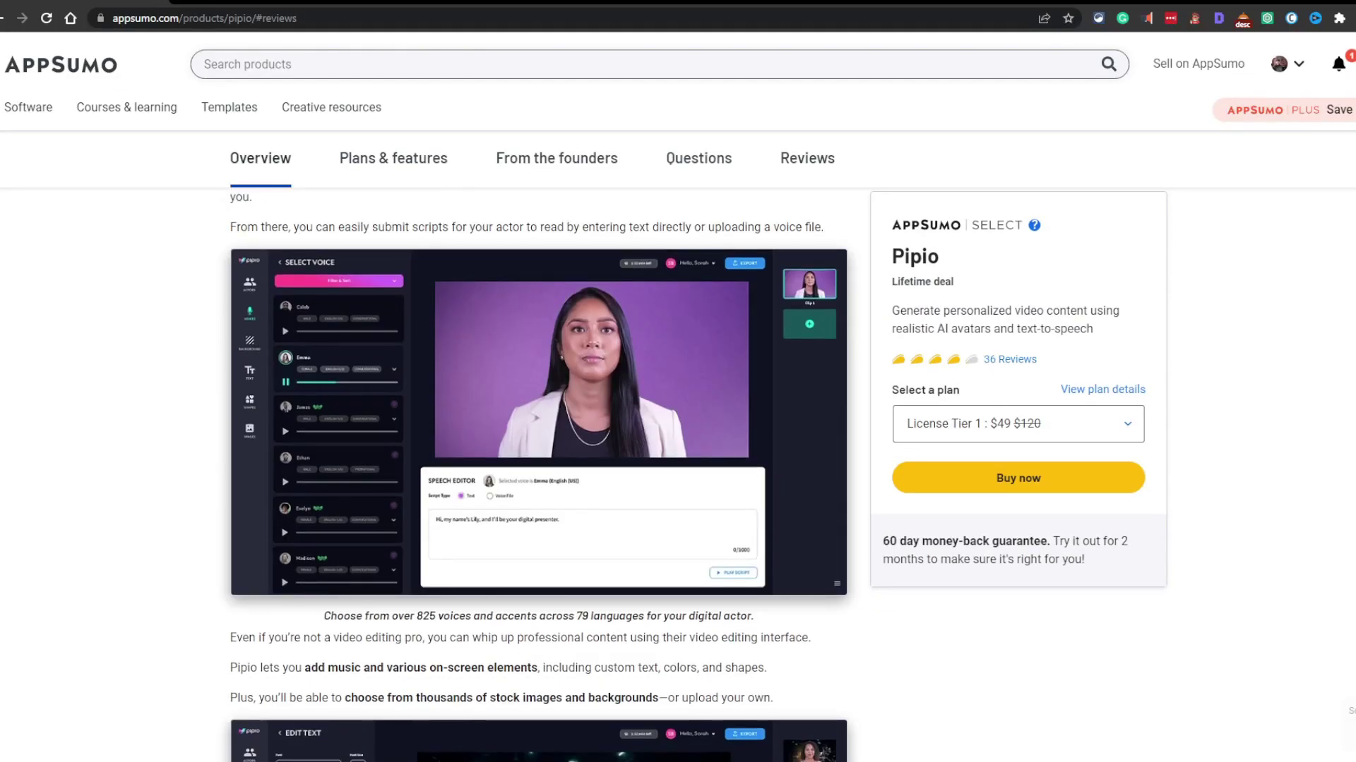
scroll(539, 402, up, 5)
scroll(1241, 361, down, 1)
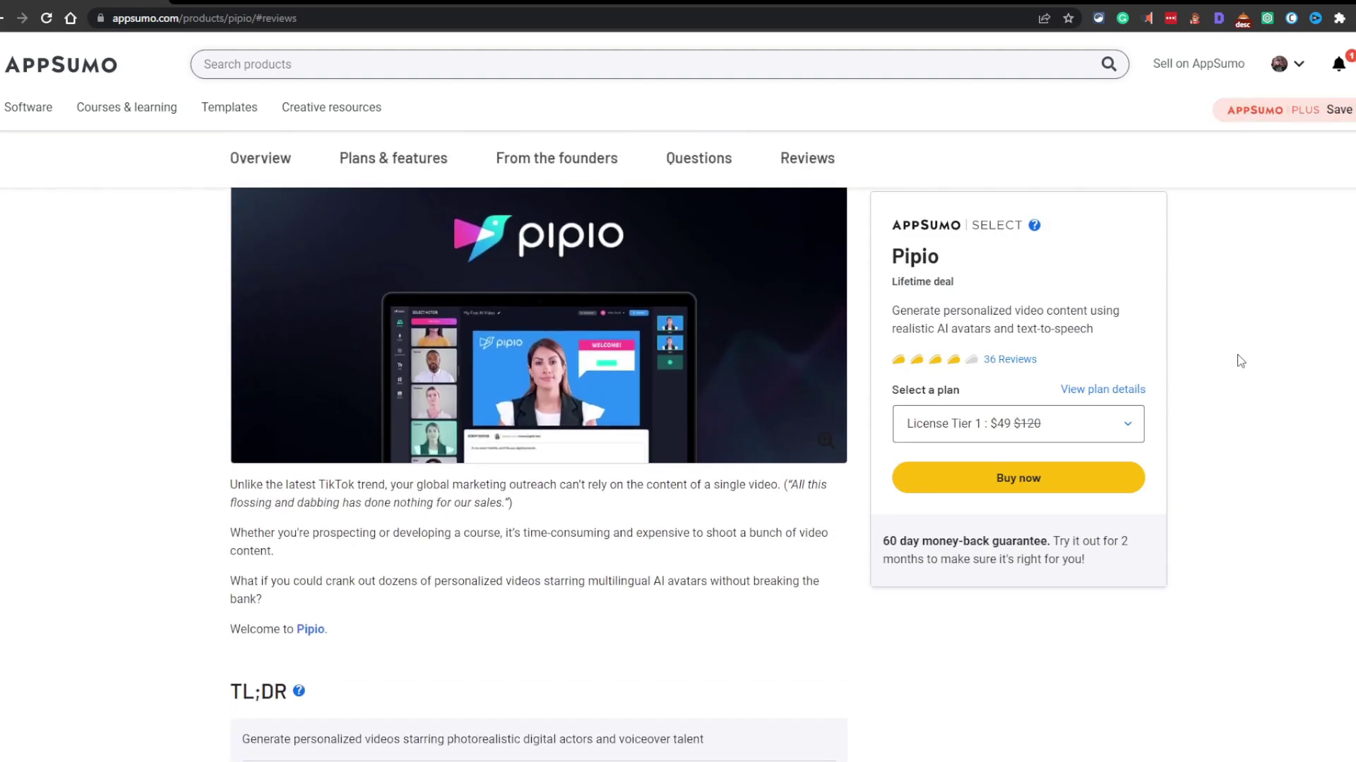
Step: Examine the deal's included features and three license tiers, and open the founders' section with the credit explanation
scroll(265, 635, down, 10)
scroll(226, 666, down, 12)
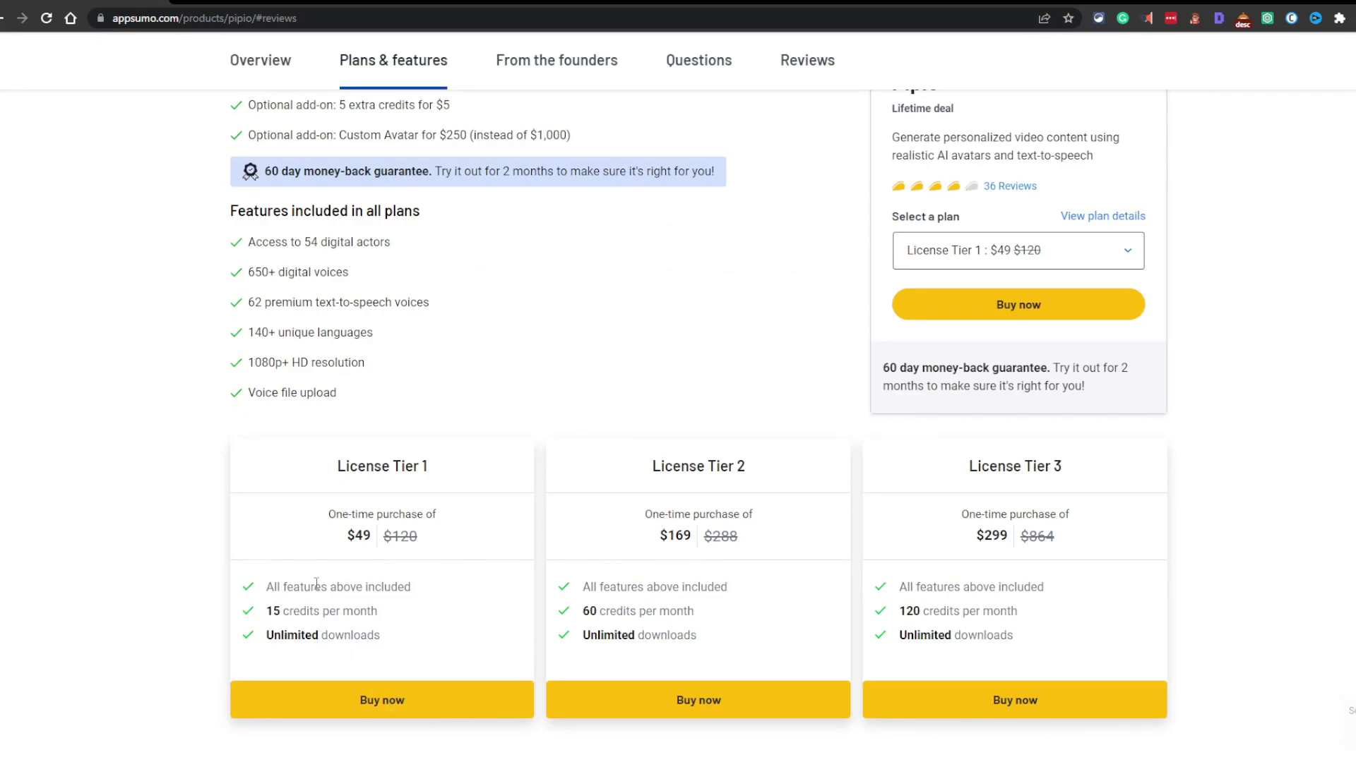
scroll(305, 357, up, 2)
drag(603, 286, 253, 261)
click(556, 158)
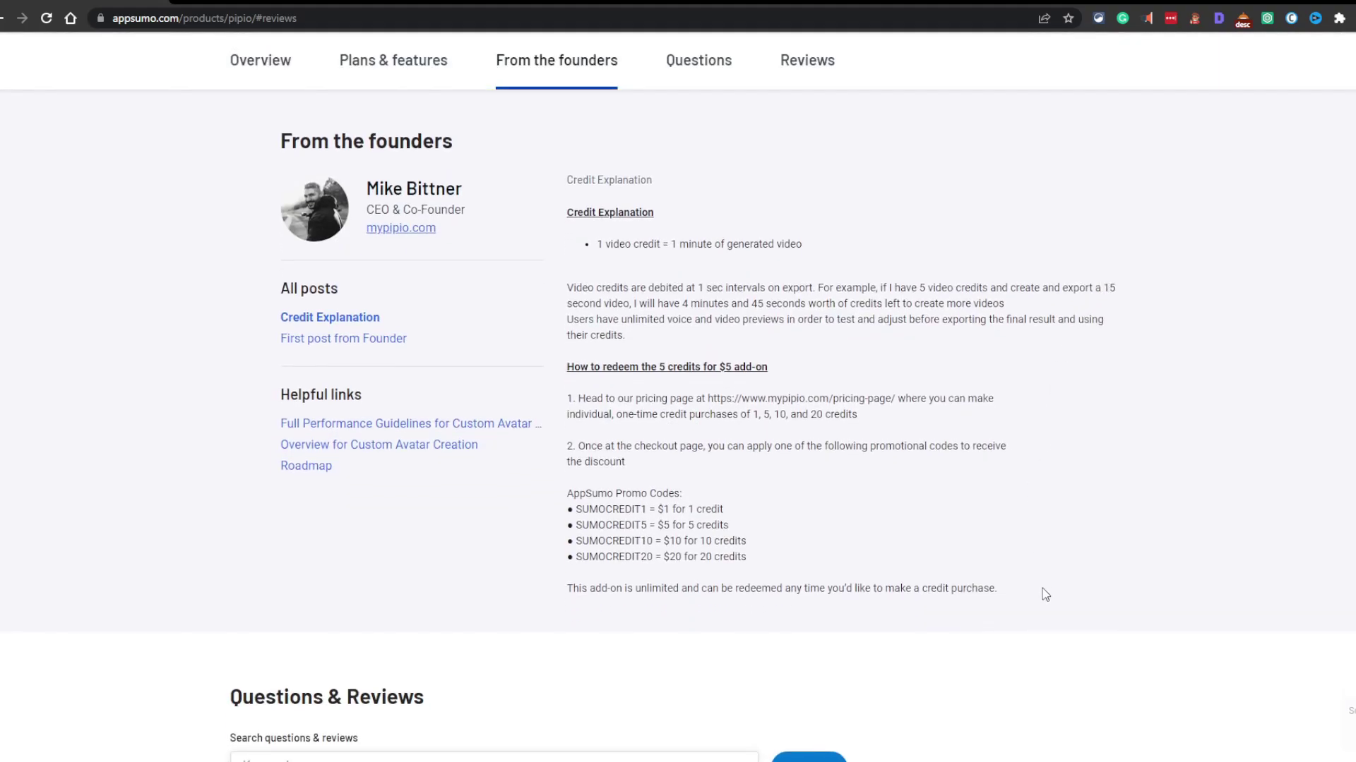